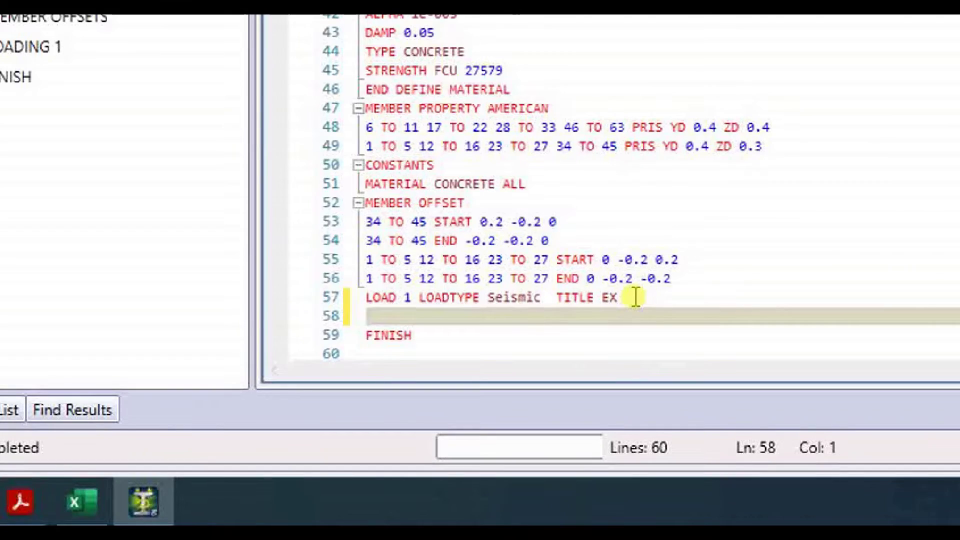
Insert the joint loads for nodes 1000 to 1017 under load case 1 EX and save the input file.
key("BackSpace")
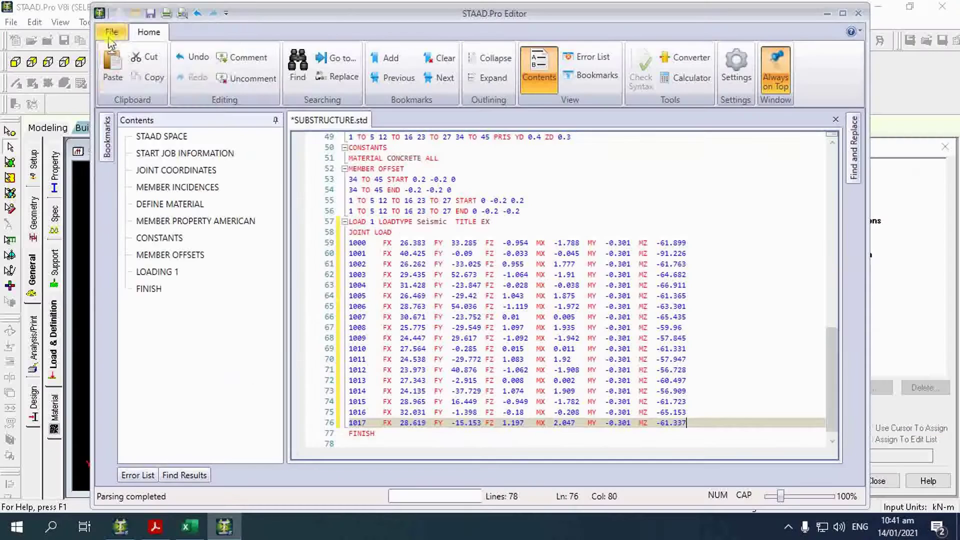
left_click(111, 32)
left_click(131, 151)
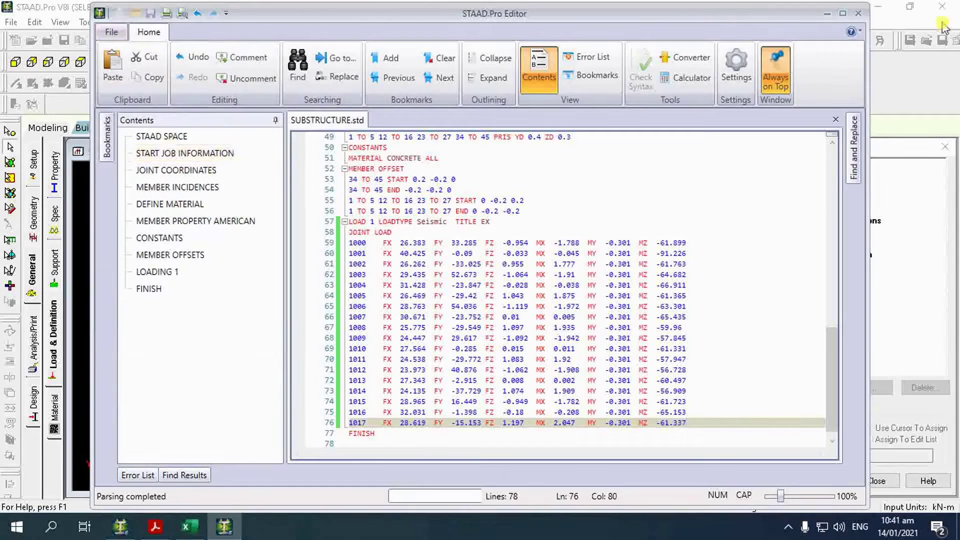
left_click(858, 13)
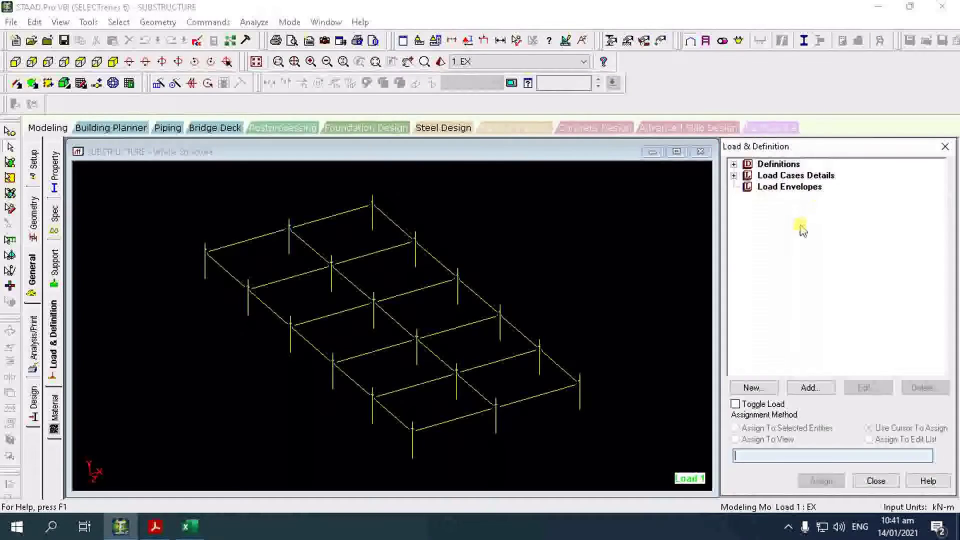
Inspect the joint loads of load case 1: EX in the model, checking the entries for nodes 1004 and 1002.
left_click(734, 176)
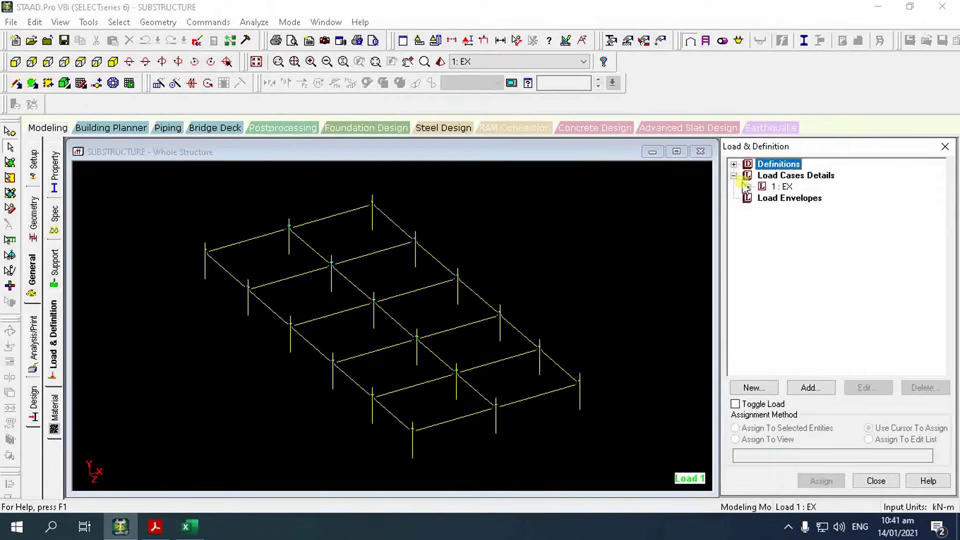
left_click(748, 186)
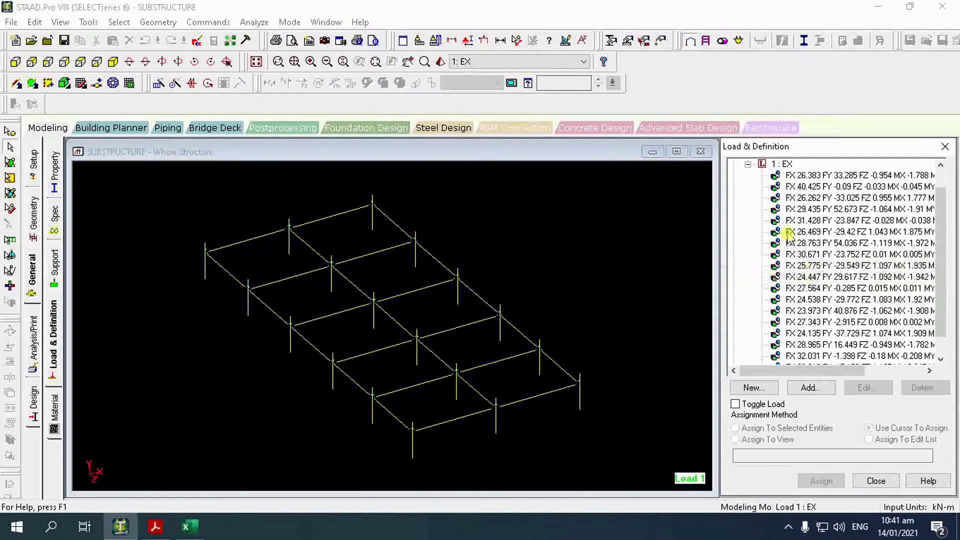
left_click(841, 222)
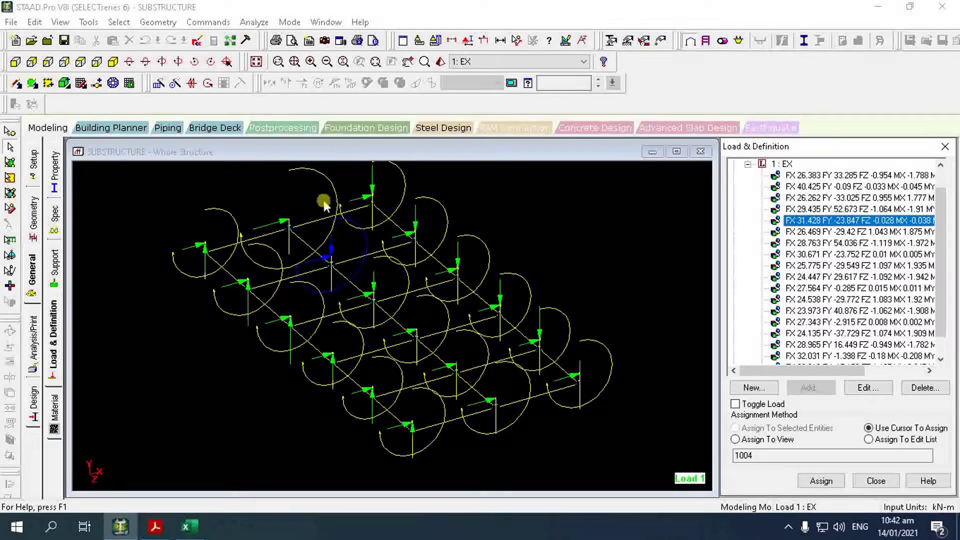
left_click(808, 198)
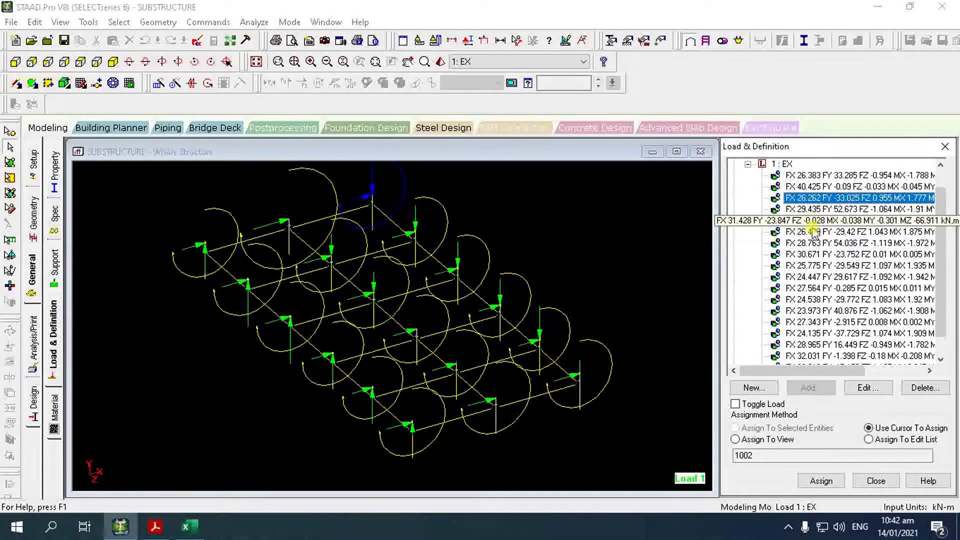
left_click(459, 241)
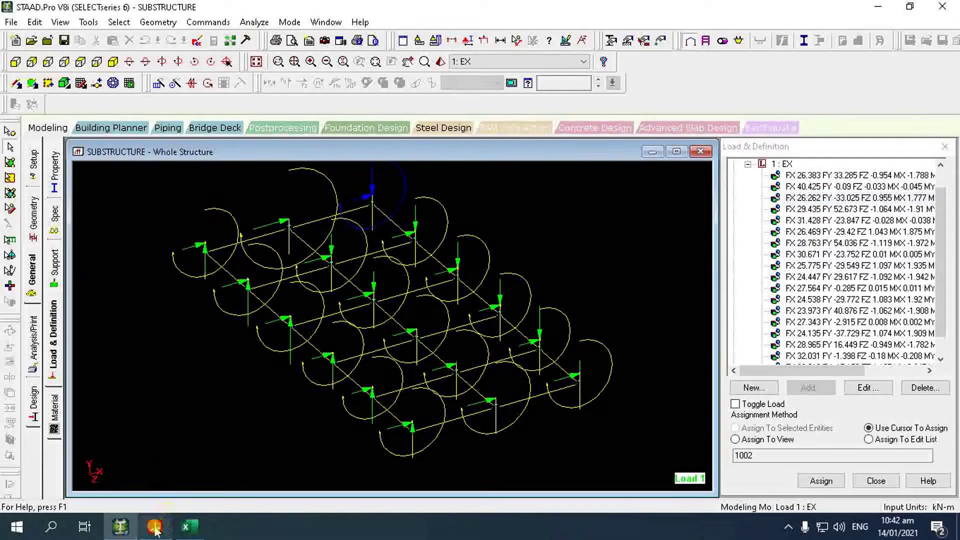
Switch to the reactions worksheet in Excel and clear the L/C filter to list all load cases.
left_click(189, 527)
scroll(575, 487, "left", 4)
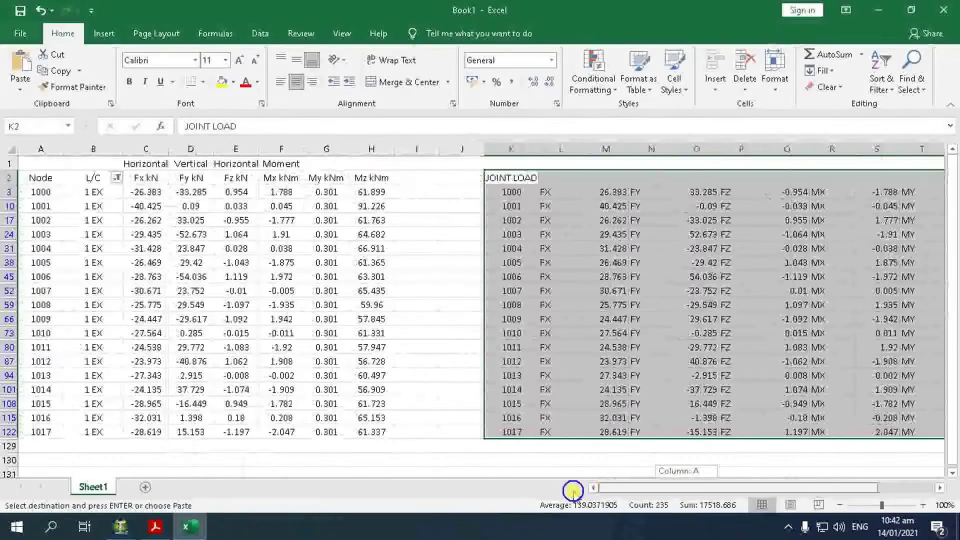
left_click(116, 179)
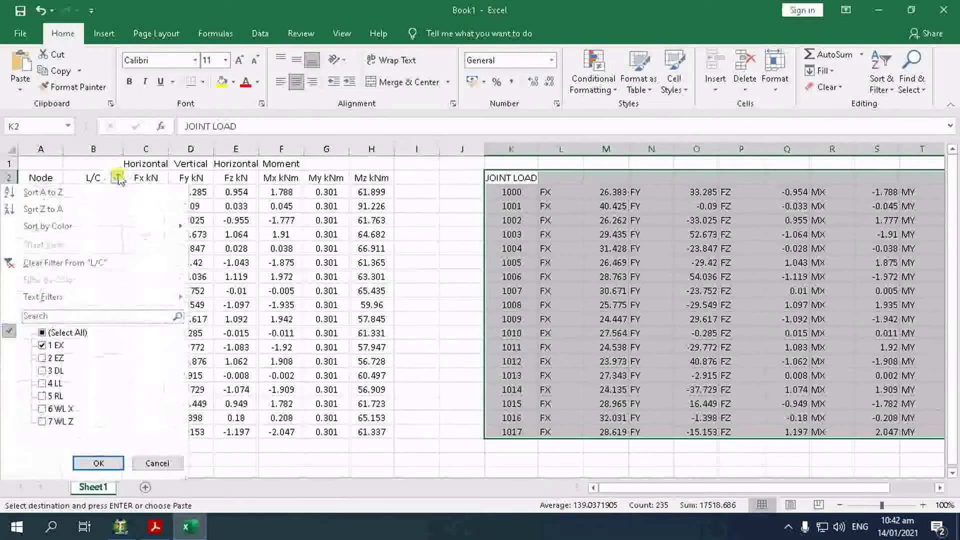
left_click(41, 332)
left_click(95, 463)
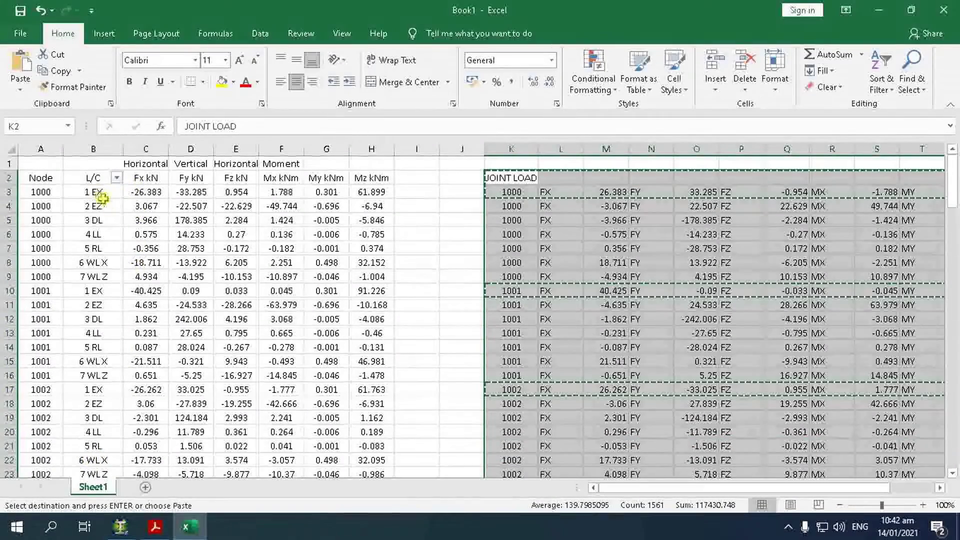
Back in STAAD.Pro, add primary load case 2 with loading type Seismic and title EZ.
left_click(120, 526)
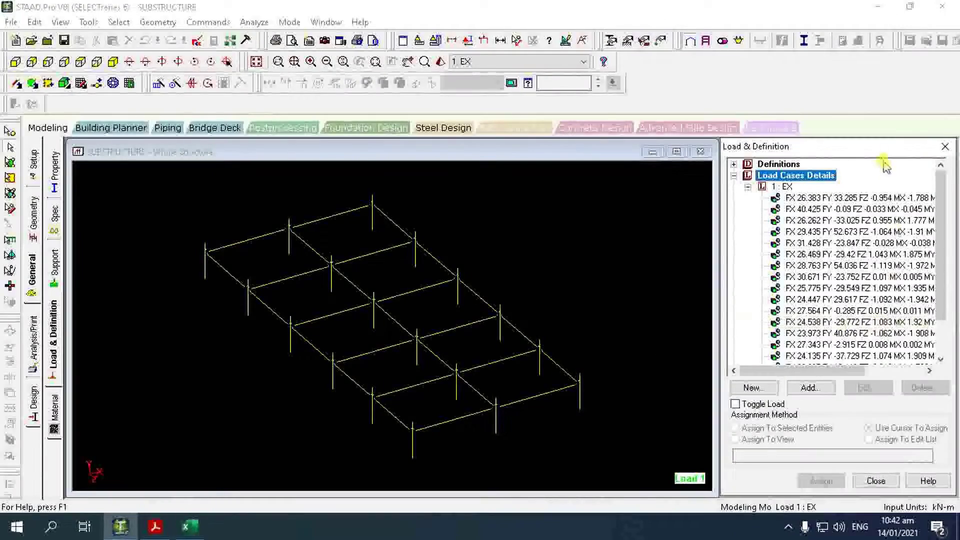
left_click(811, 388)
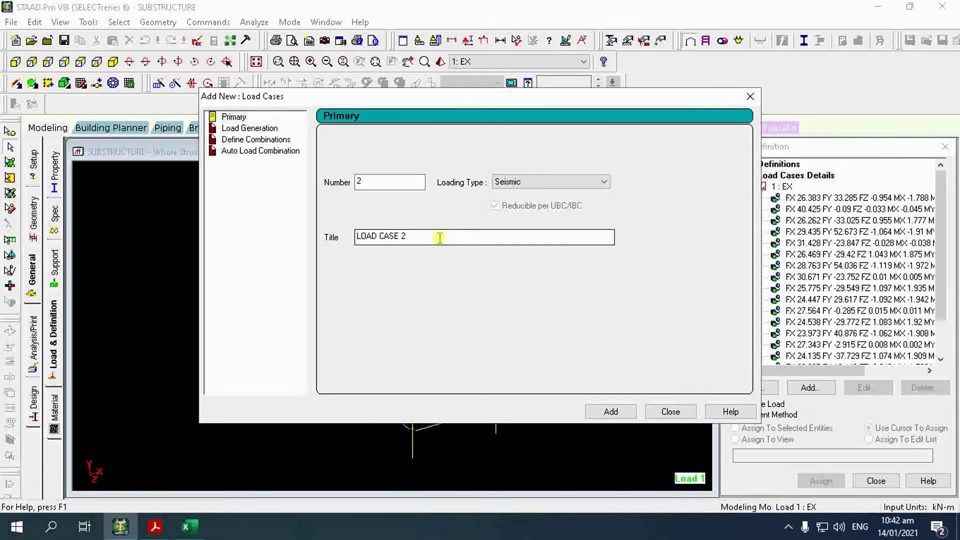
left_click_drag(439, 238, 291, 272)
type("EZ")
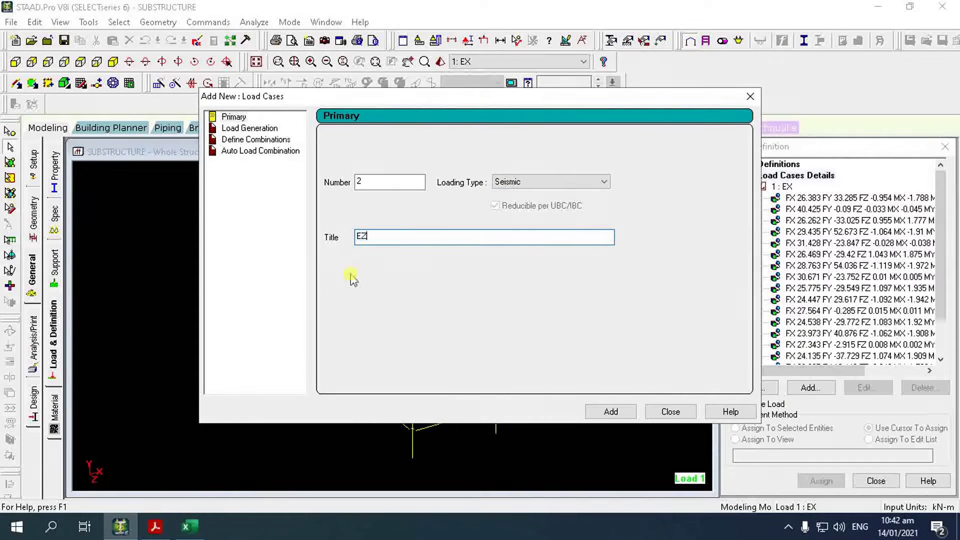
left_click(611, 412)
left_click(663, 413)
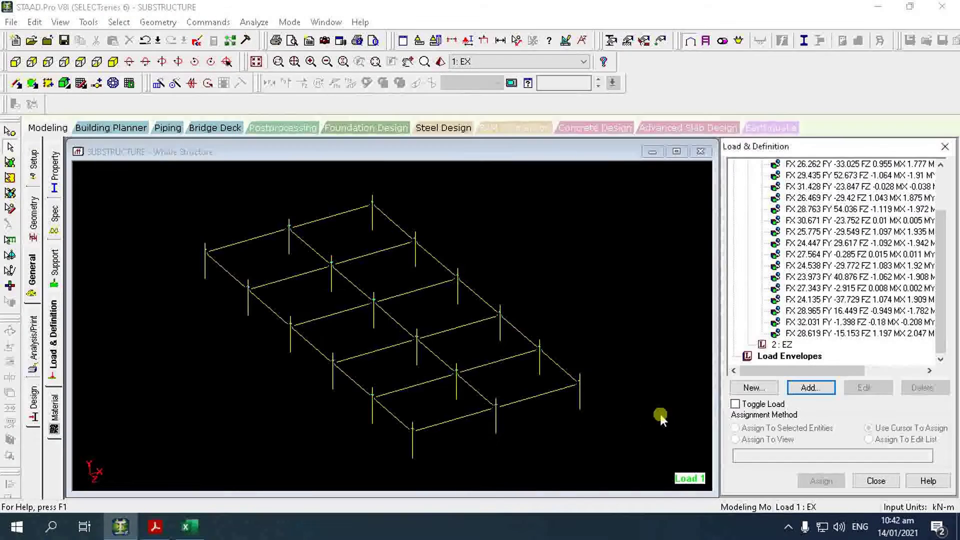
In Excel, filter the L/C column to 2 EZ only and copy the JOINT LOAD table from K2 to W123.
left_click(189, 526)
left_click(42, 333)
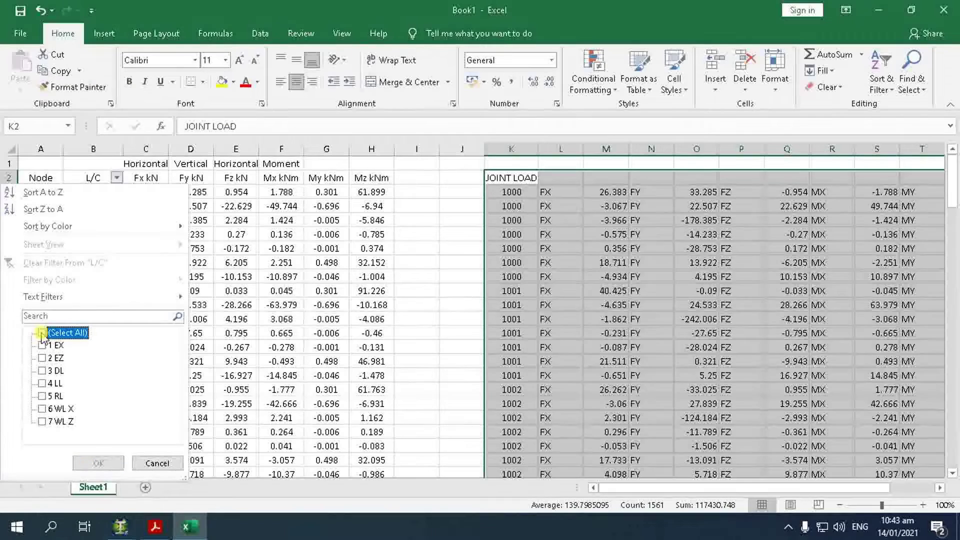
left_click(42, 358)
left_click(98, 463)
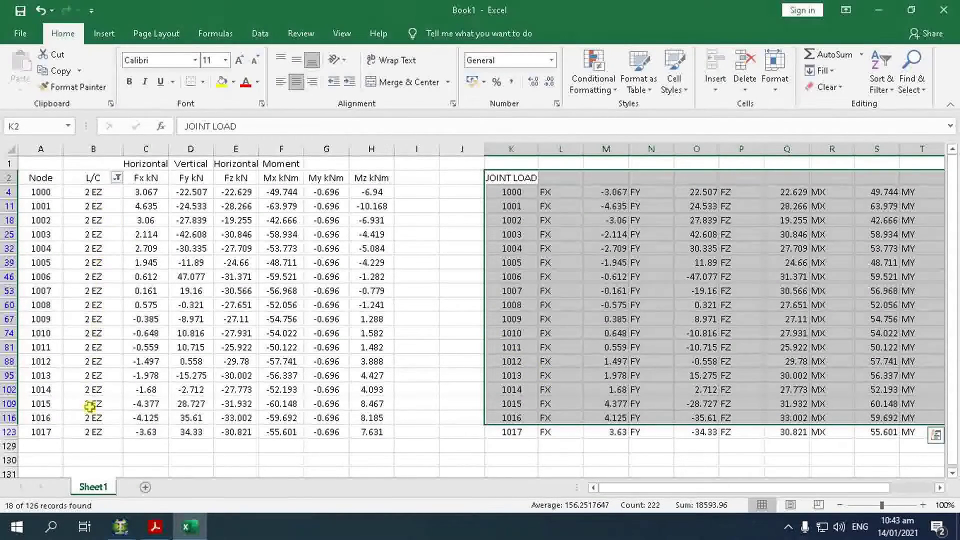
left_click_drag(508, 178, 868, 431)
key("ctrl+c")
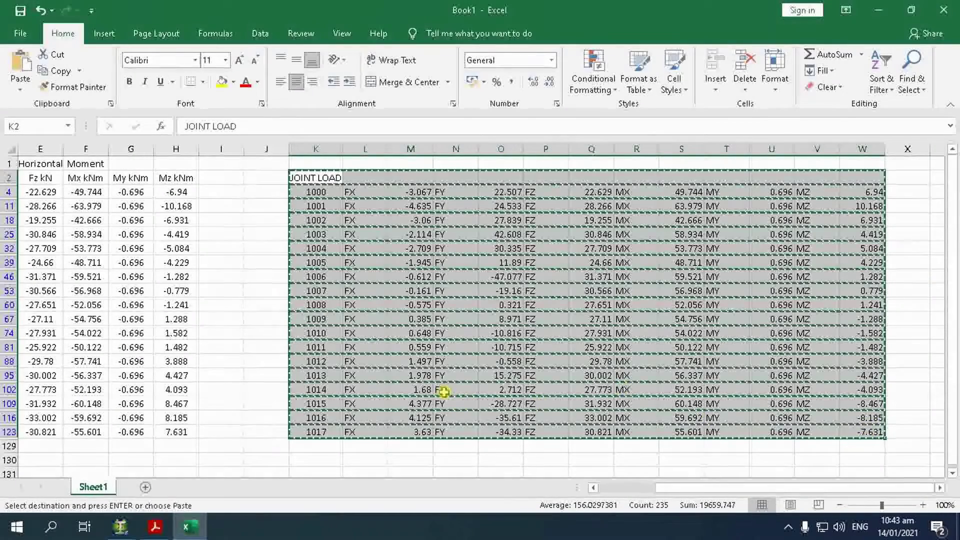
In the STAAD.Pro command file, paste the copied joint loads on a new line below the LOAD 2 EZ definition.
left_click(120, 526)
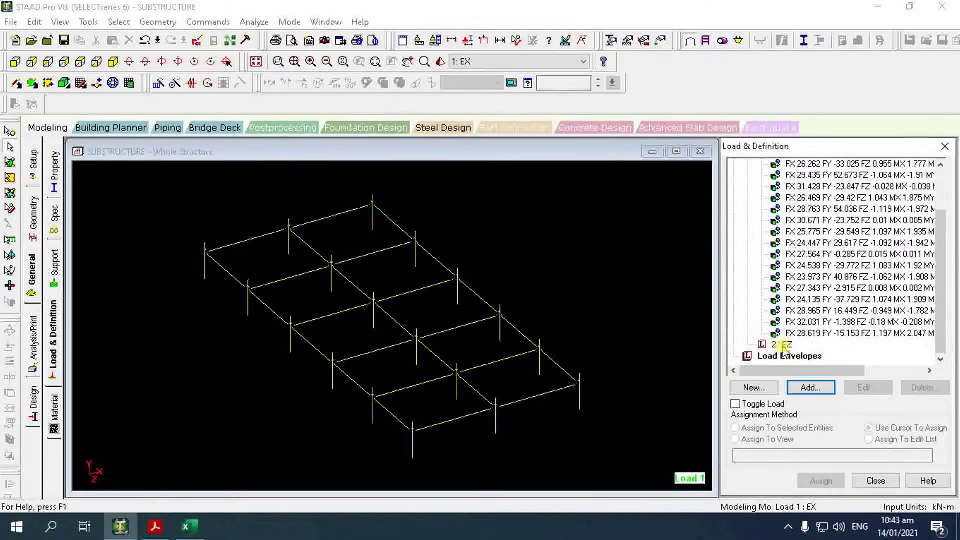
left_click(197, 42)
left_click(388, 271)
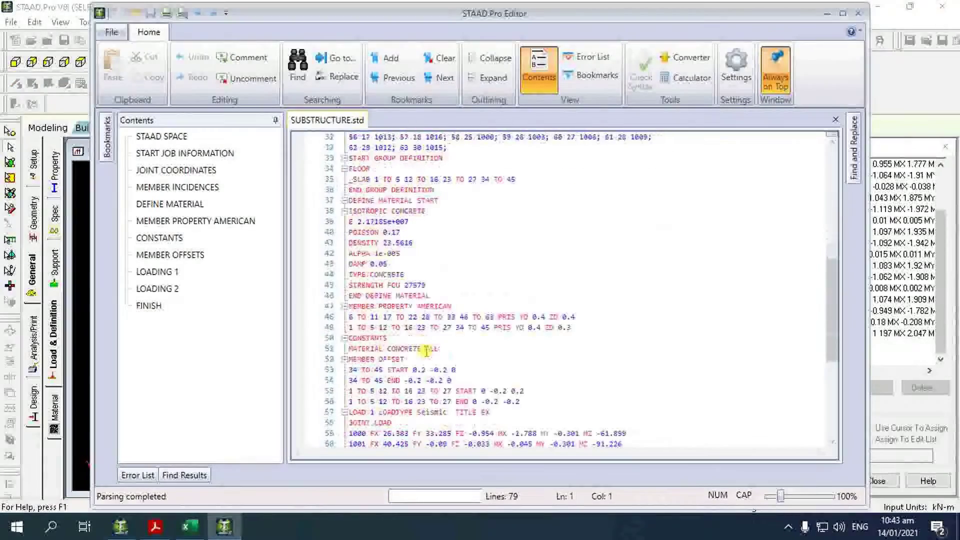
scroll(427, 351, "down", 7)
left_click(499, 412)
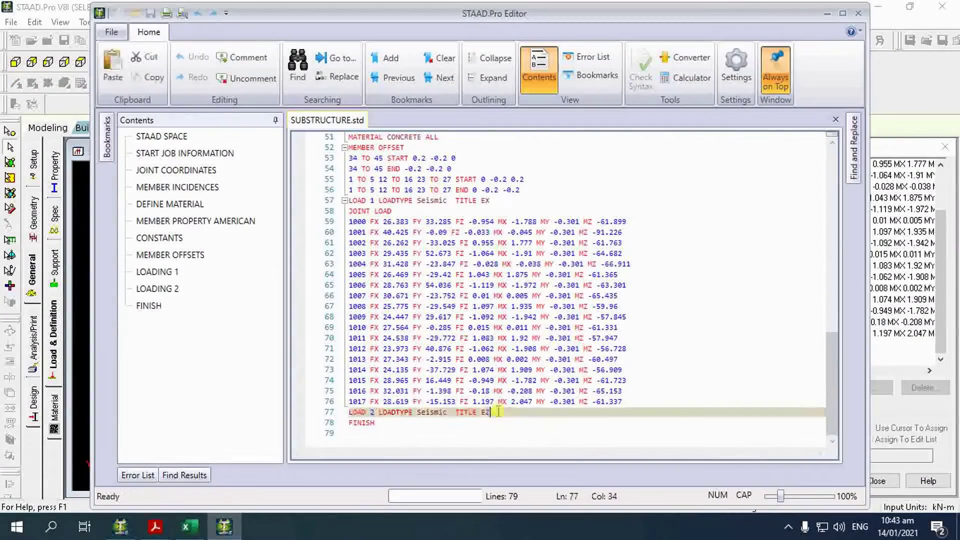
key("Return")
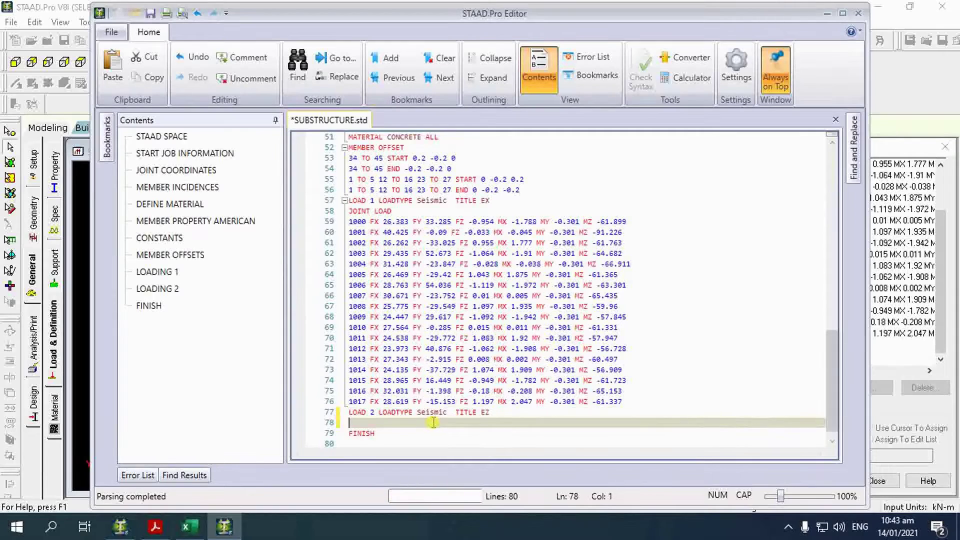
key("ctrl+v")
key("BackSpace")
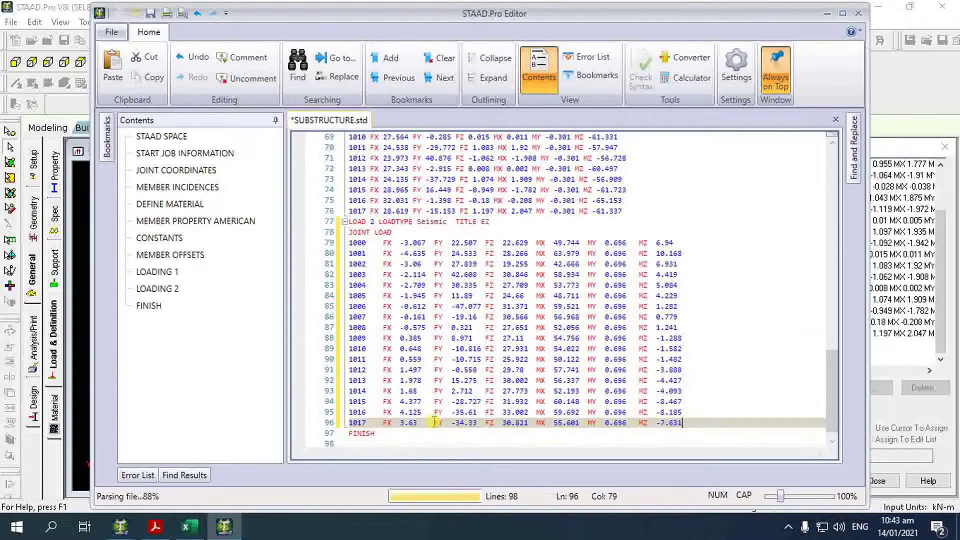
Save the edited SUBSTRUCTURE.std file and close the editor.
left_click(111, 33)
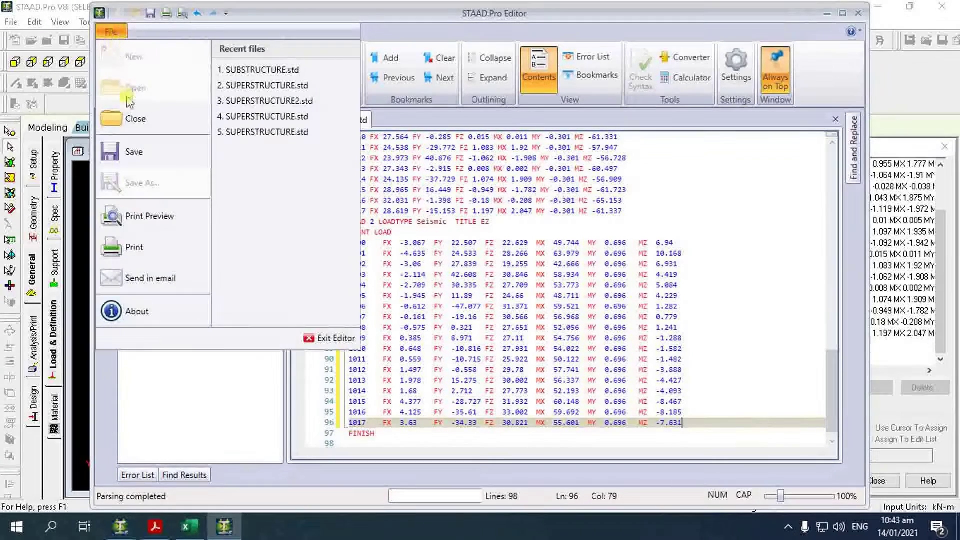
left_click(125, 155)
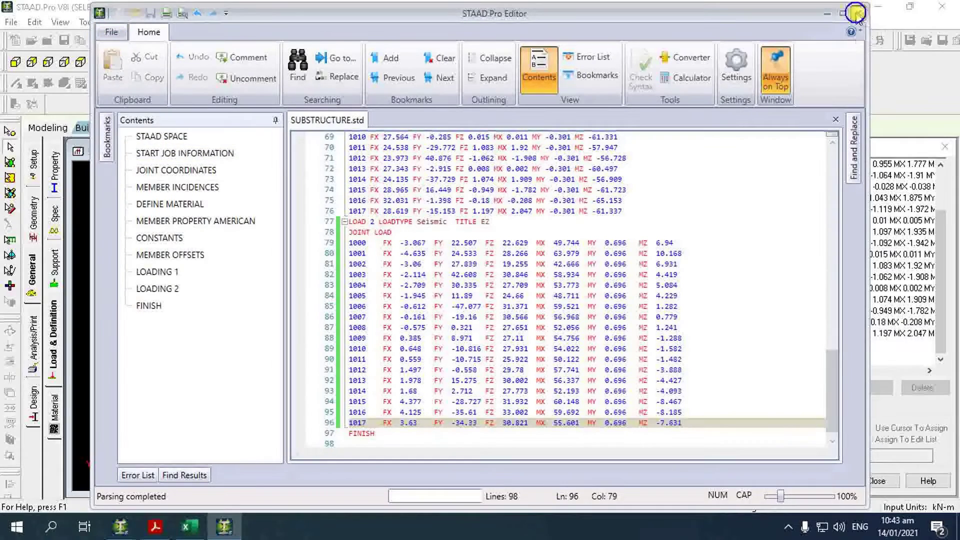
left_click(856, 14)
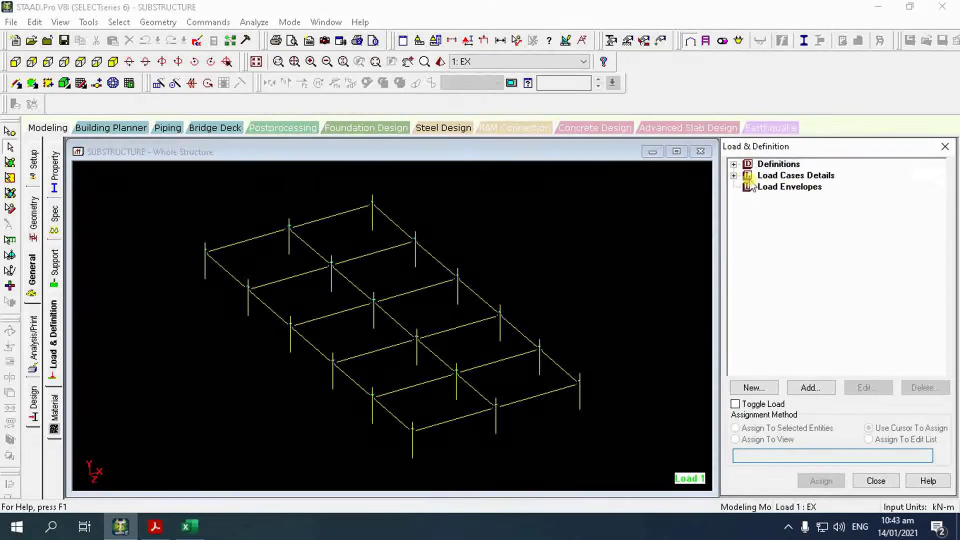
Add primary load case 3 with loading type Dead and title DL, and make it the active load case.
left_click(733, 175)
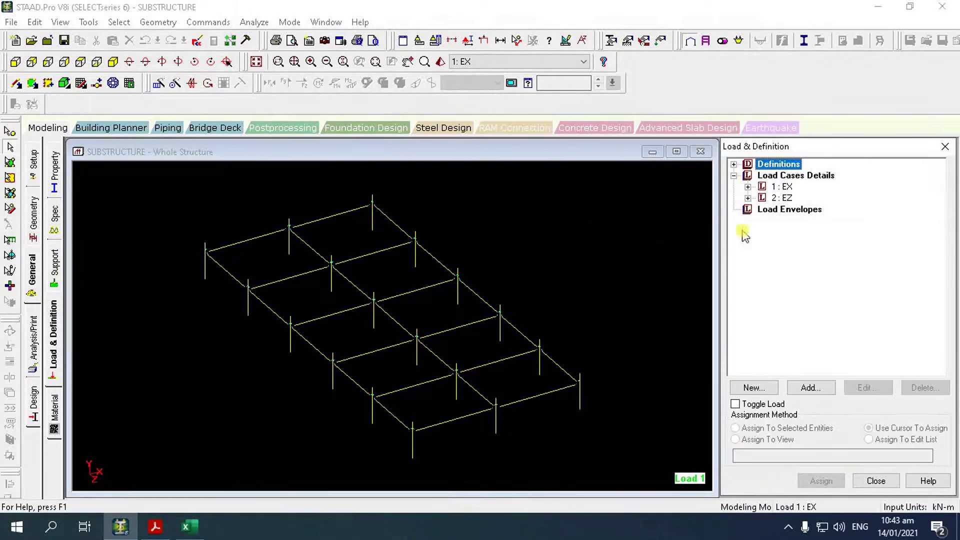
left_click(783, 178)
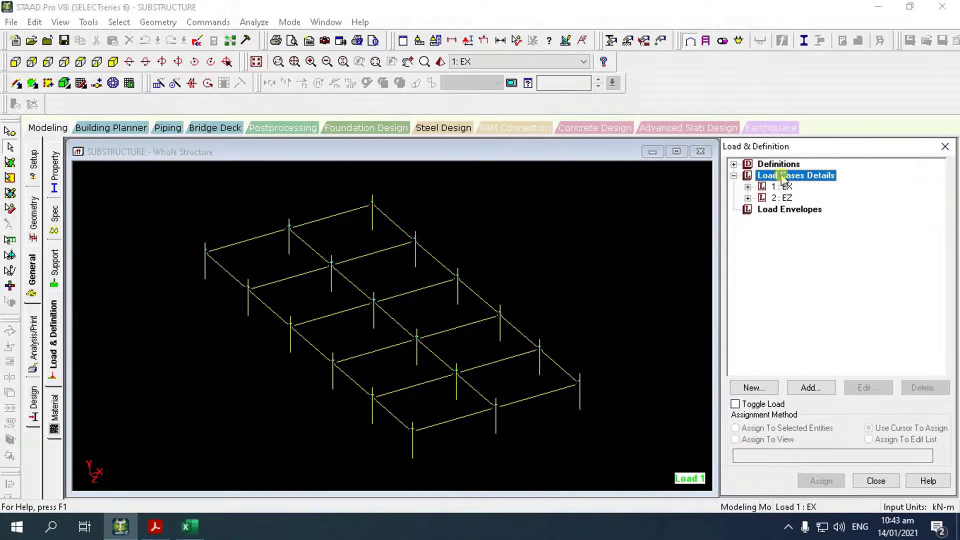
left_click(808, 388)
left_click(526, 182)
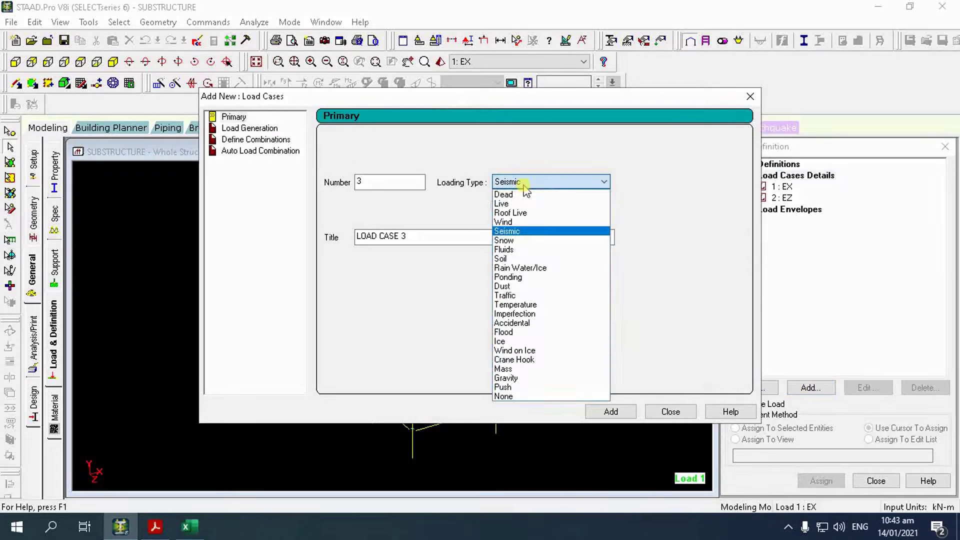
left_click(521, 194)
left_click_drag(427, 239, 235, 253)
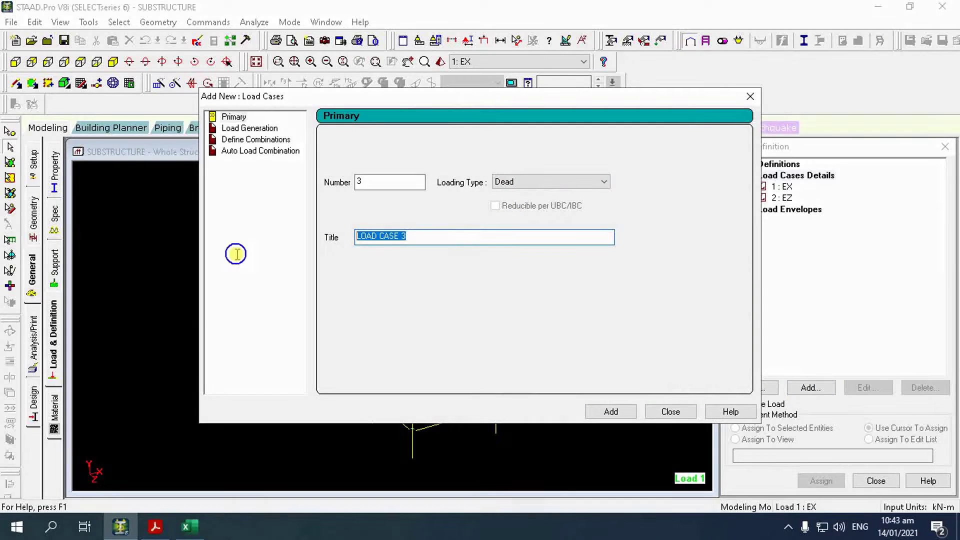
type("DL")
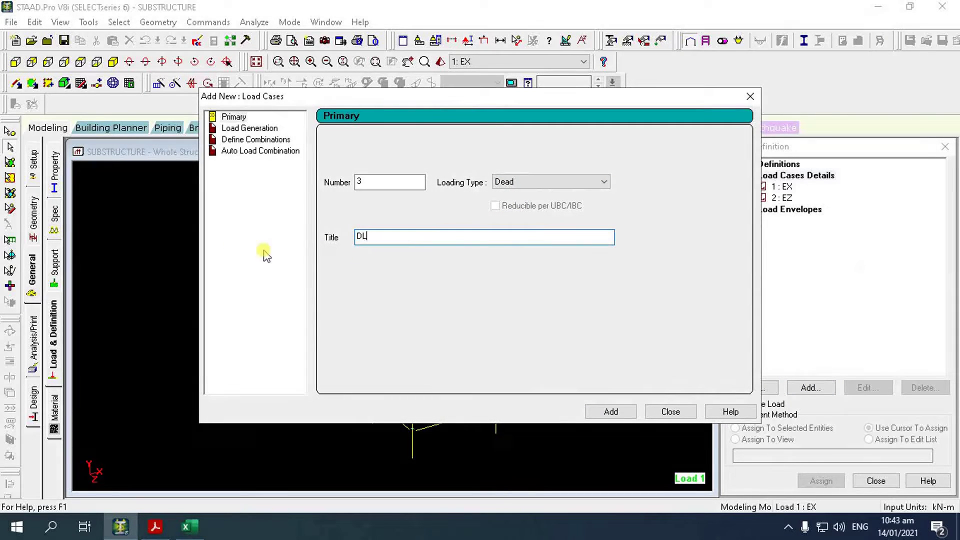
left_click(613, 412)
left_click(670, 411)
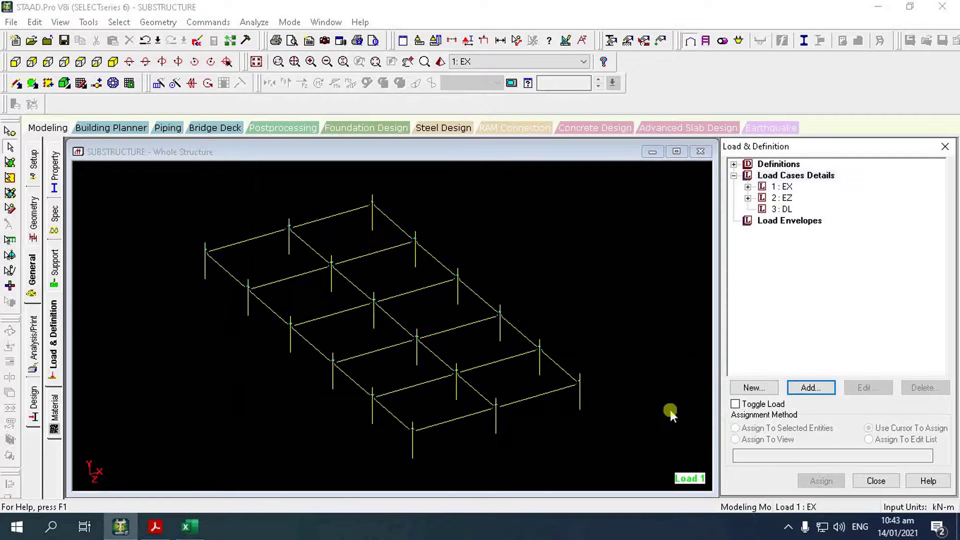
left_click(786, 209)
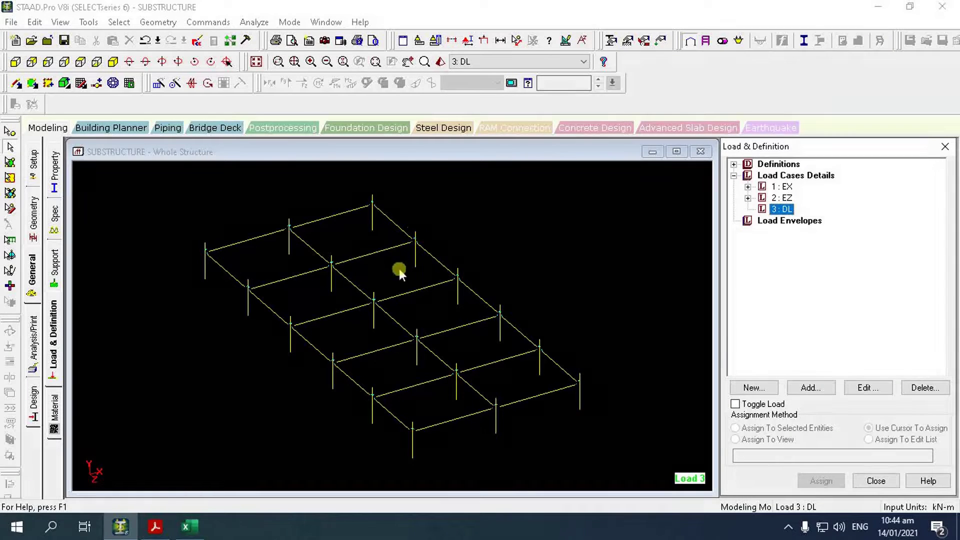
Review the groups already defined in the model for use with load case 3: DL.
left_click(191, 532)
left_click(194, 531)
left_click(787, 210)
left_click(113, 83)
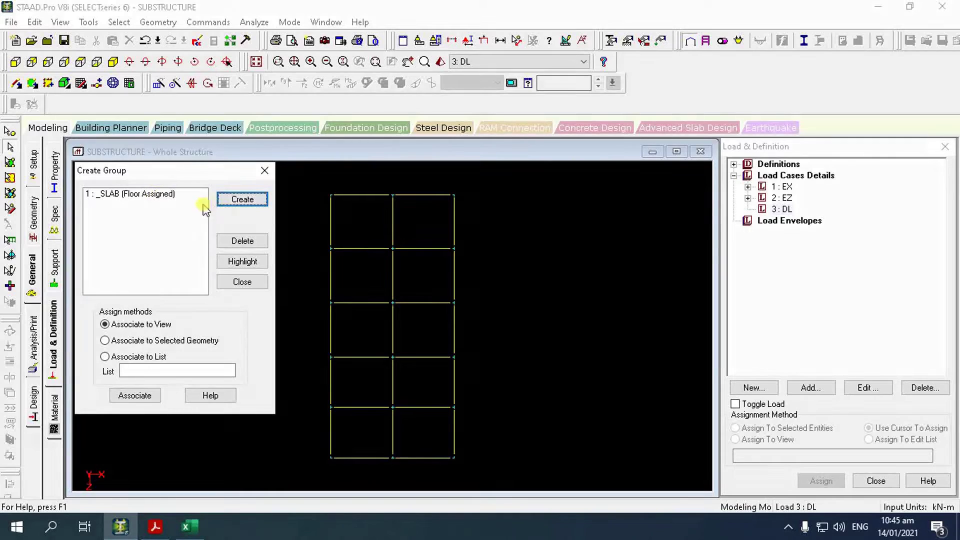
left_click(243, 282)
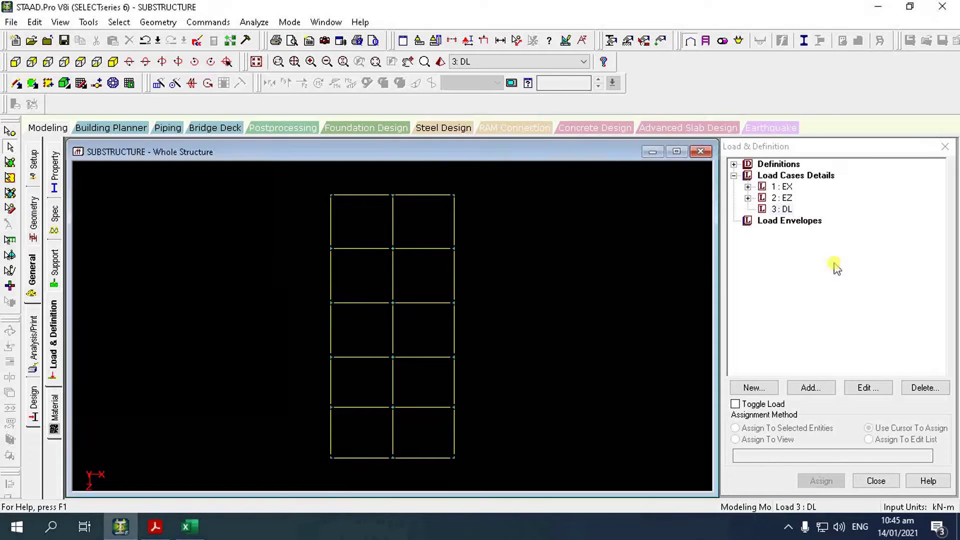
Add a floor load of -4.49 kN/m2 in Global Y on the _SLAB group to load case 3: DL.
double_click(784, 209)
double_click(326, 141)
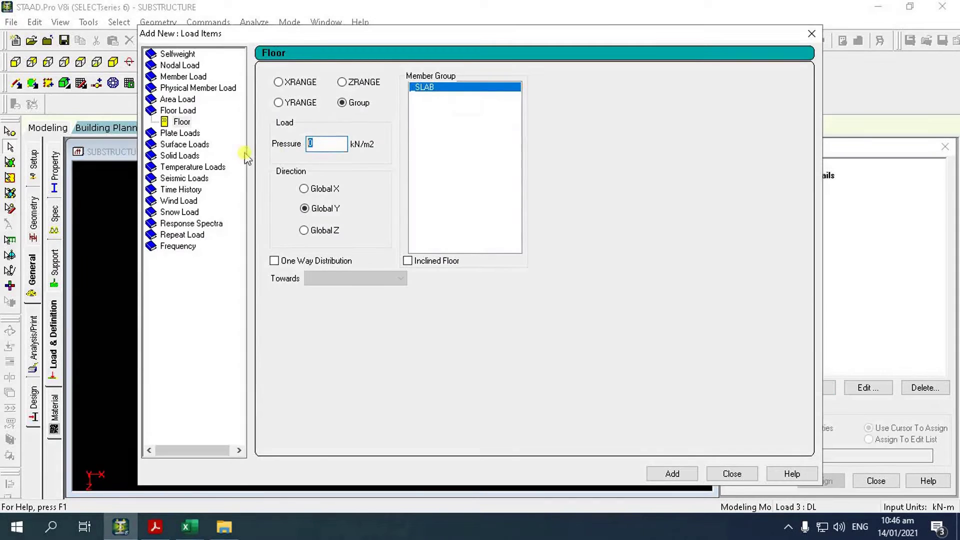
type("-4.49")
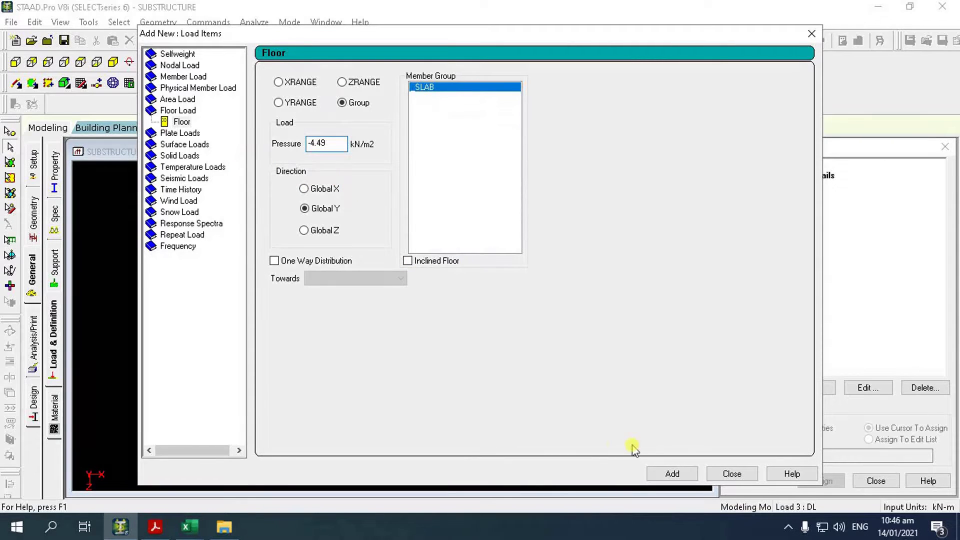
left_click(670, 474)
left_click(731, 474)
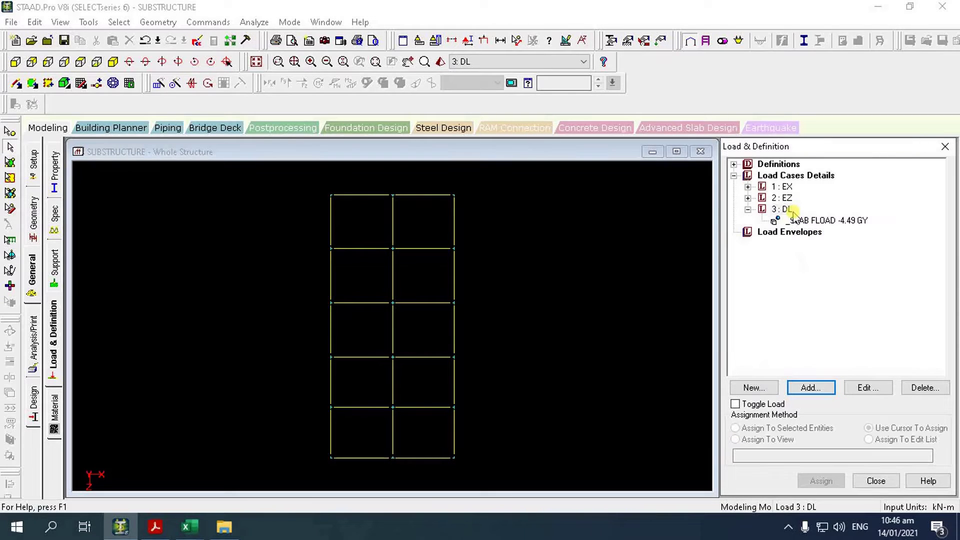
Consult the DEADLOD LIVELOAD workbook in Excel, and in STAAD.Pro add a uniform member force of -10.26 kN/m in GY to load case 3: DL.
left_click(189, 527)
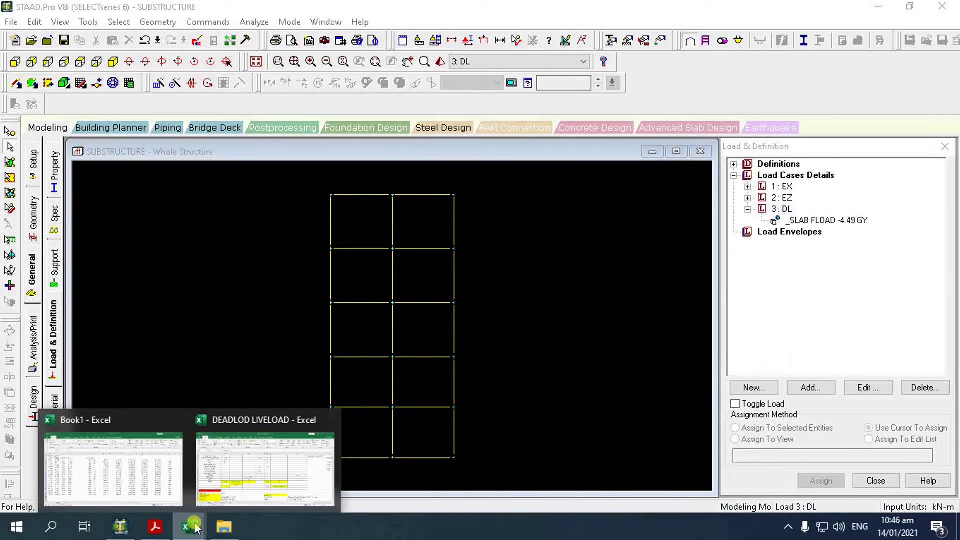
left_click(263, 483)
scroll(279, 364, "down", 3)
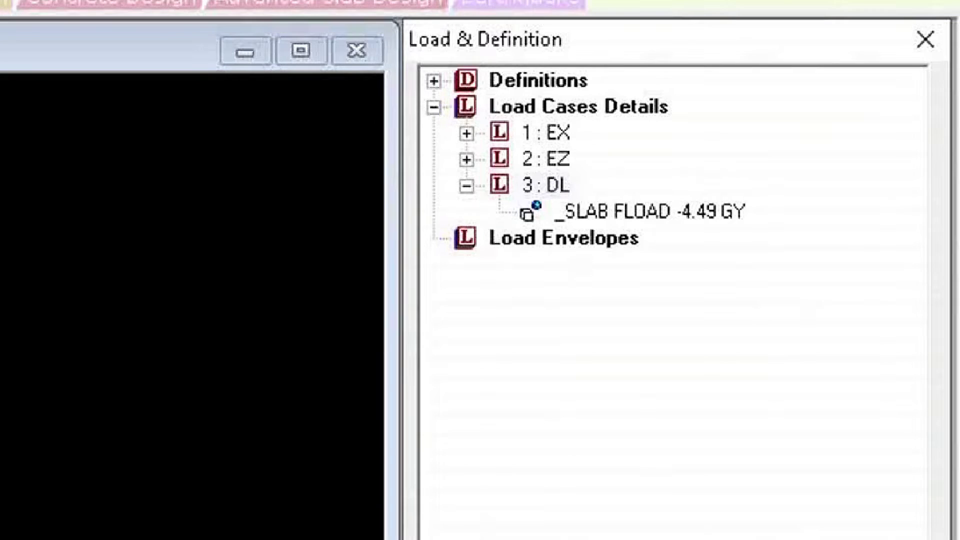
left_click(563, 186)
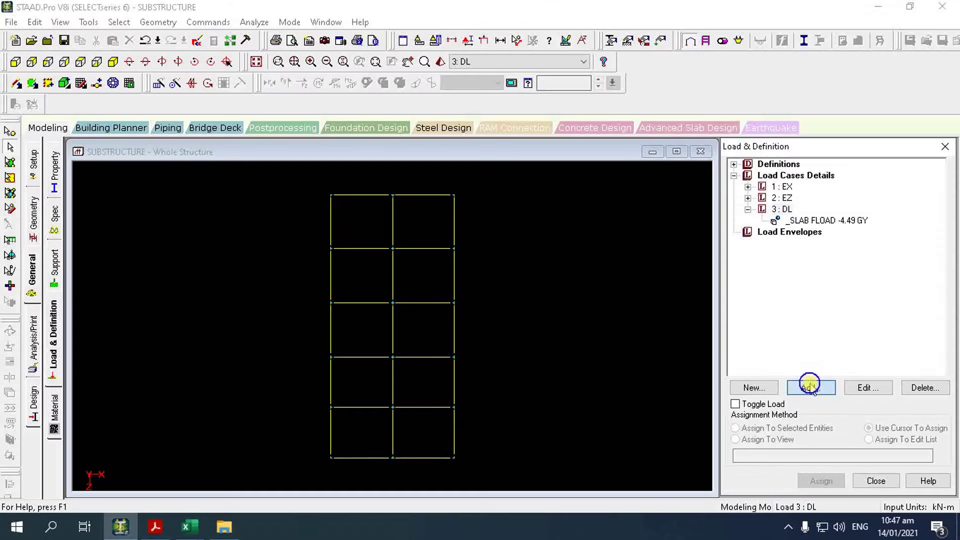
left_click(809, 388)
left_click(198, 88)
double_click(400, 113)
key("BackSpace")
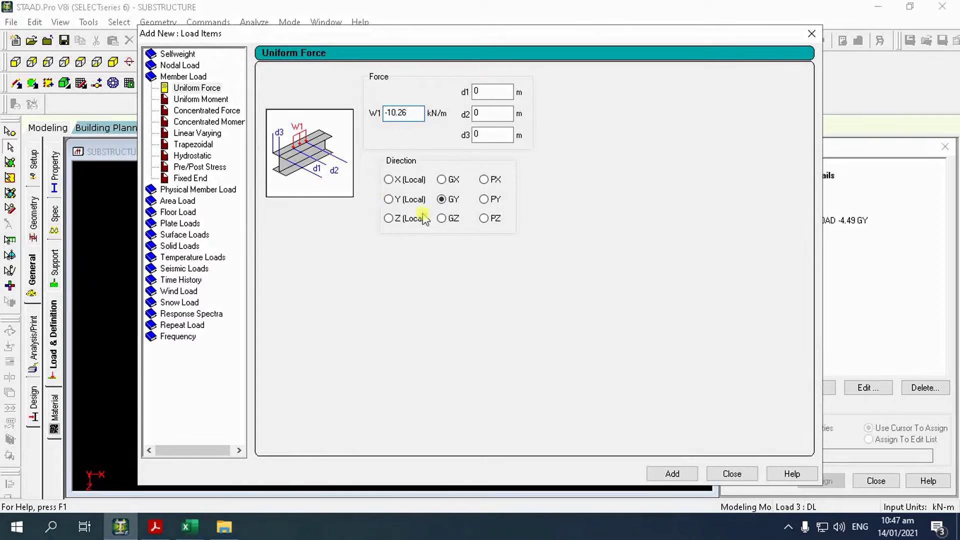
left_click(680, 474)
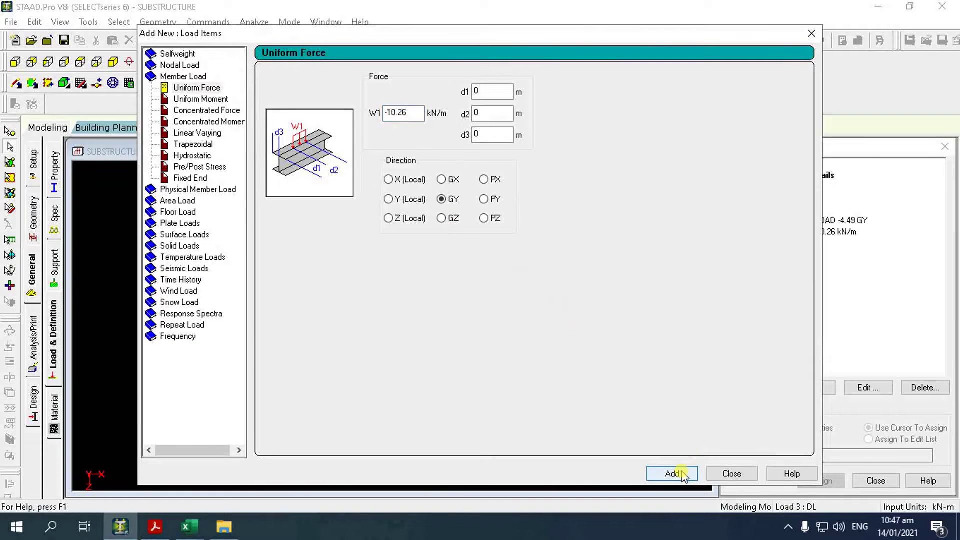
left_click(730, 474)
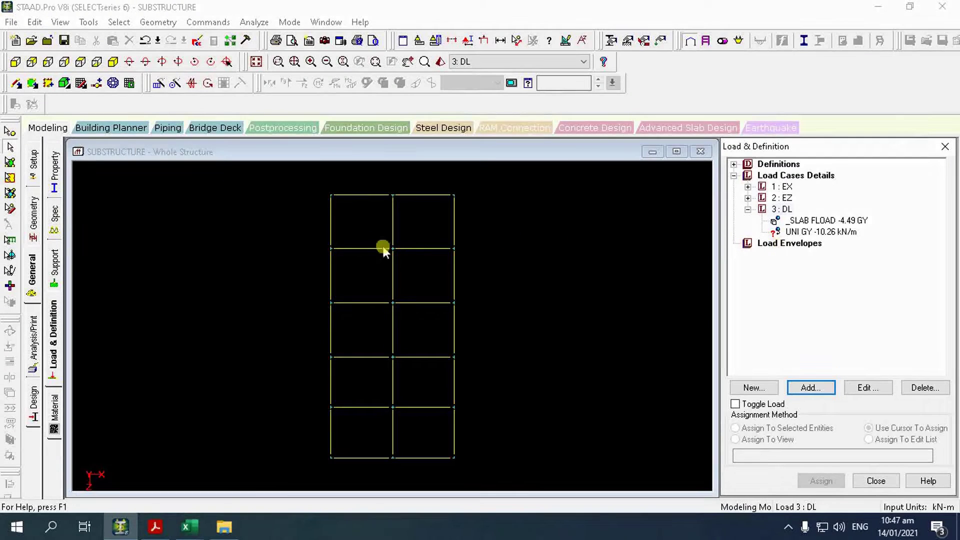
Assign the -10.26 kN/m uniform load to the beams along the left, right and upper edges of the plan grid.
left_click_drag(319, 190, 339, 480)
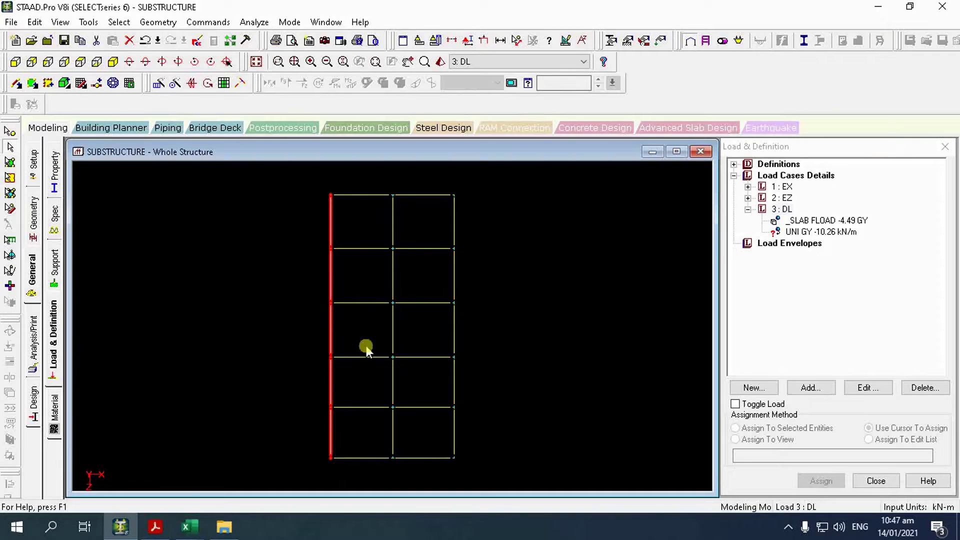
left_click_drag(290, 186, 510, 197)
left_click_drag(453, 167, 460, 471)
left_click(435, 450)
left_click_drag(486, 202, 479, 450)
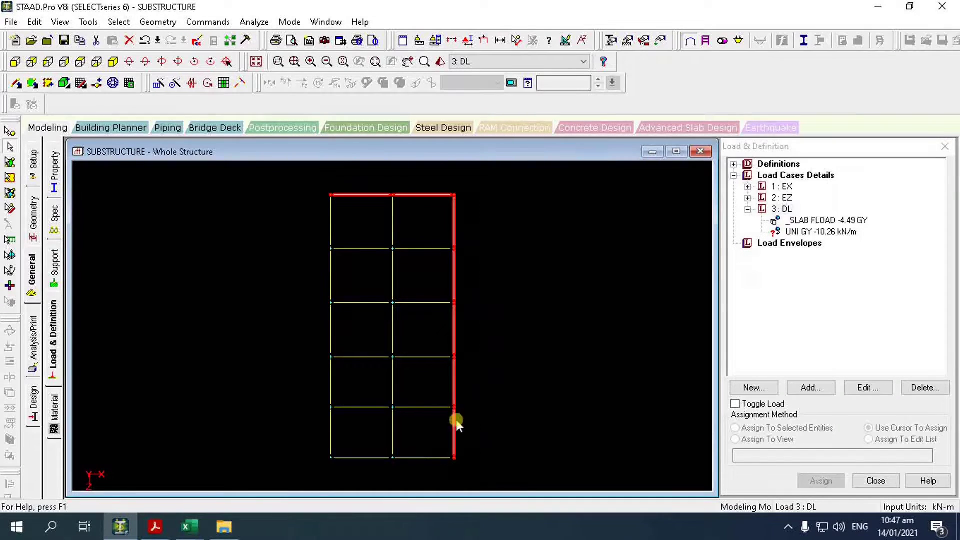
left_click_drag(310, 172, 337, 468, "ctrl")
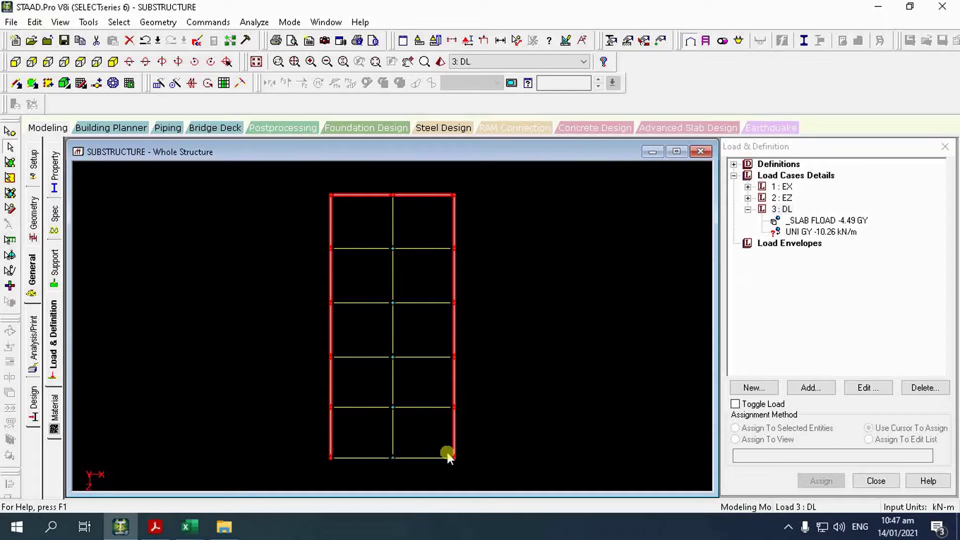
left_click(832, 232)
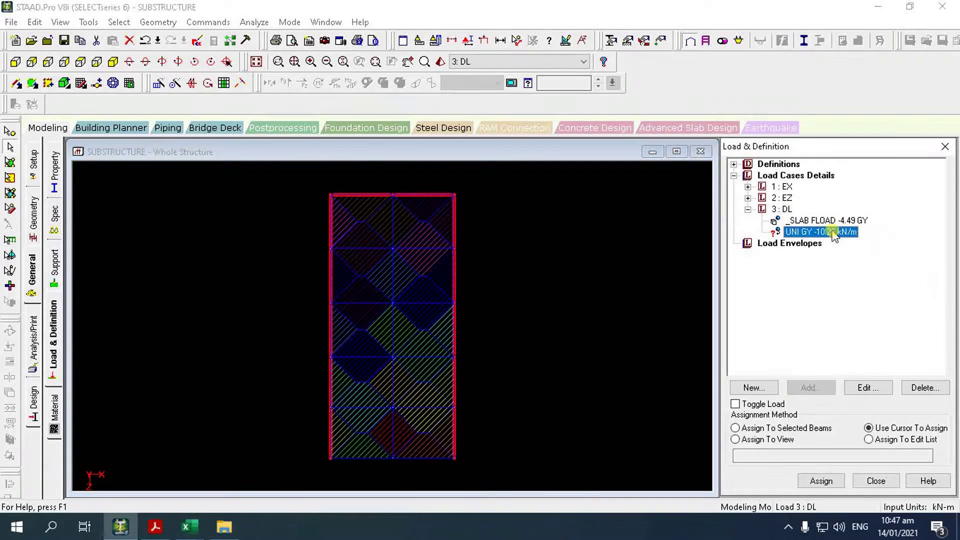
left_click(795, 429)
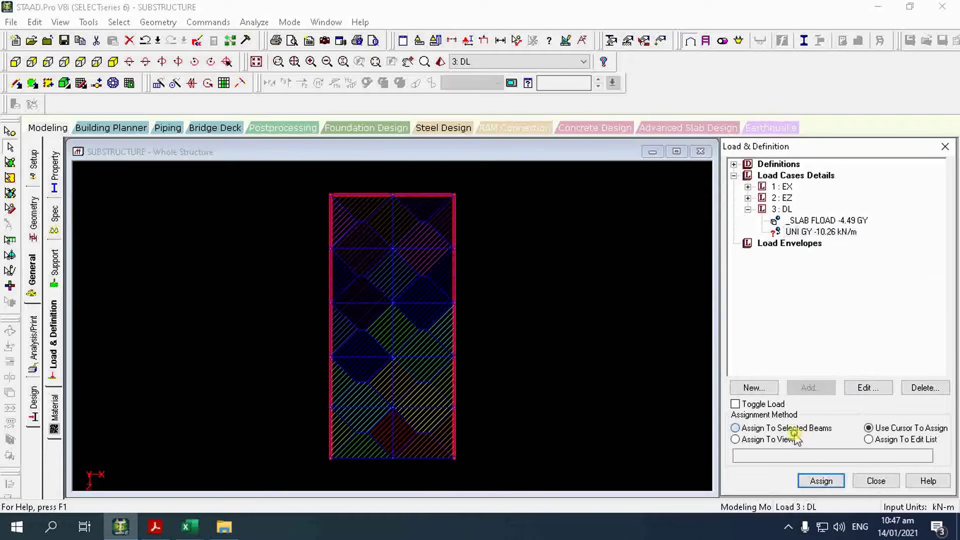
left_click(822, 481)
left_click(862, 355)
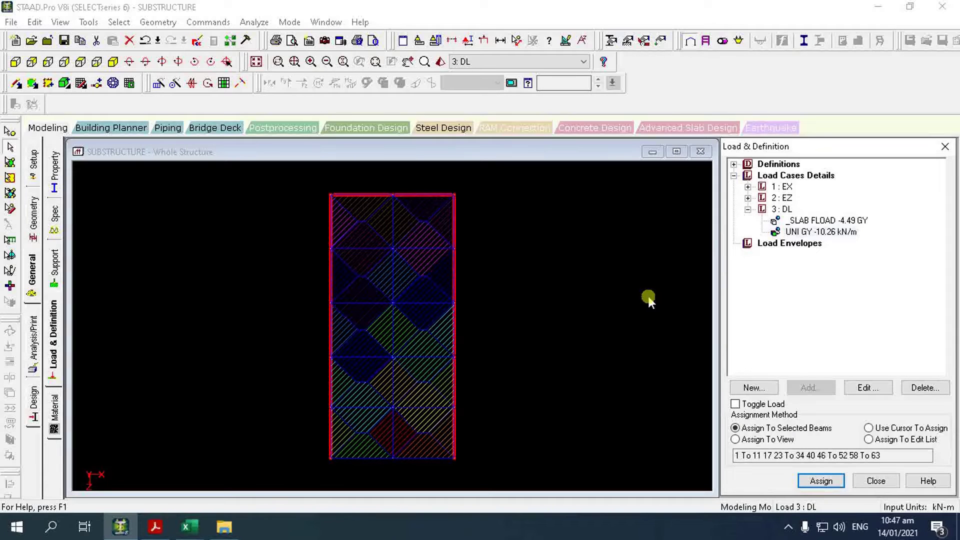
Add a second uniform member force of -5 kN/m in GY to load case 3: DL.
left_click(787, 209)
left_click(816, 389)
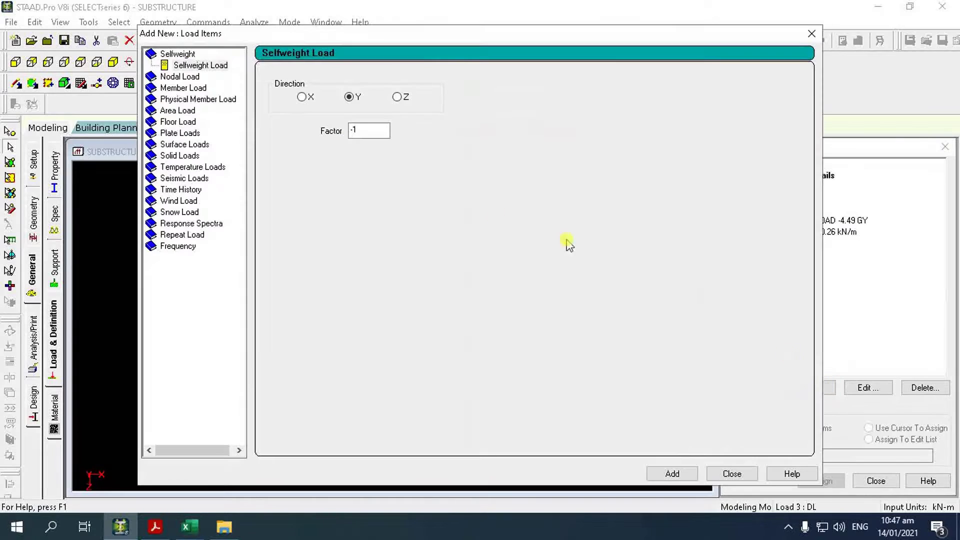
left_click(181, 87)
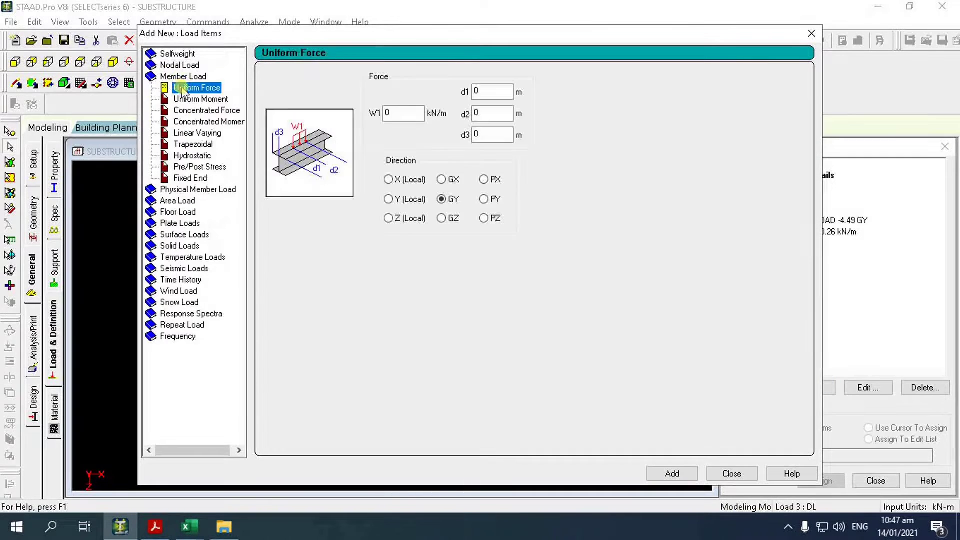
double_click(401, 113)
type("-5")
left_click(670, 473)
left_click(732, 474)
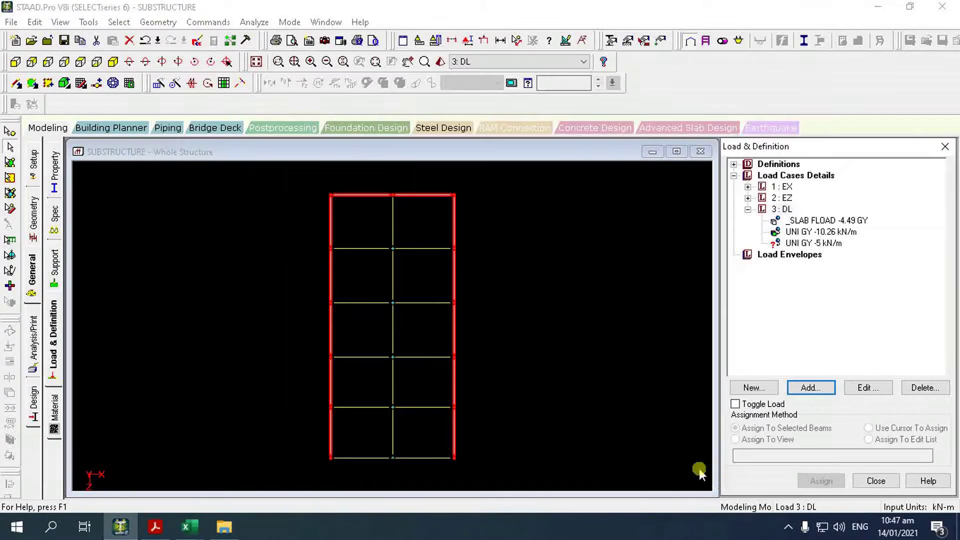
Assign the -5 kN/m uniform load to the two beams along the plan grid's lower edge and show the model in isometric view.
left_click(355, 459)
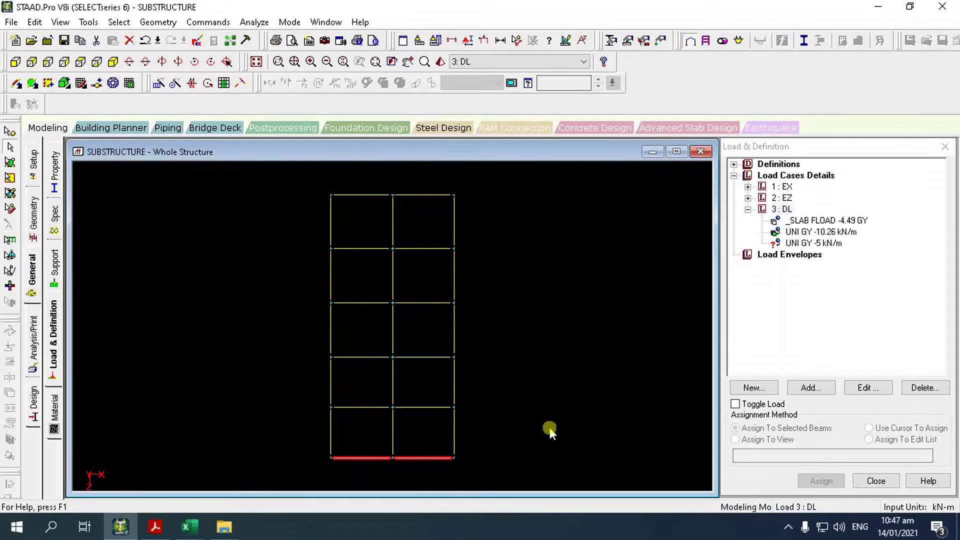
left_click(803, 244)
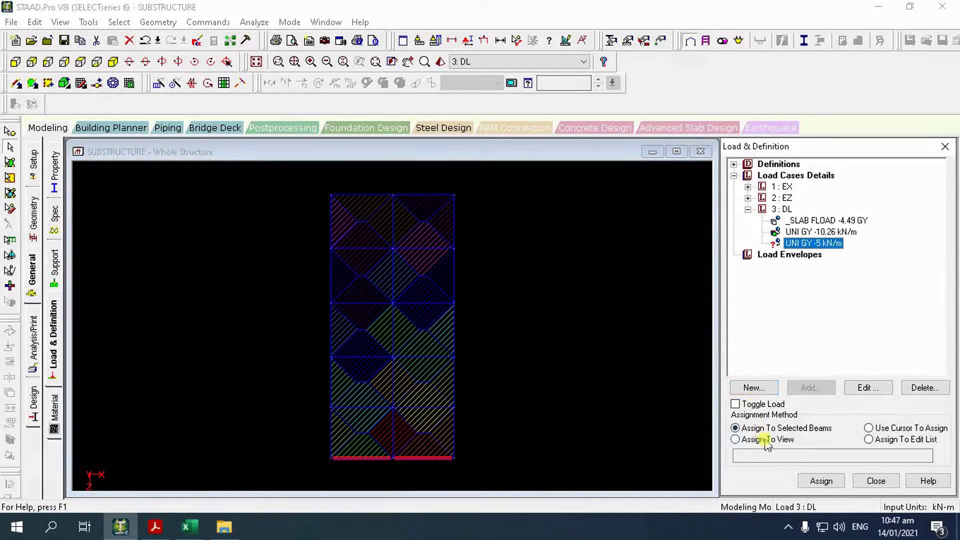
left_click(821, 480)
left_click(857, 356)
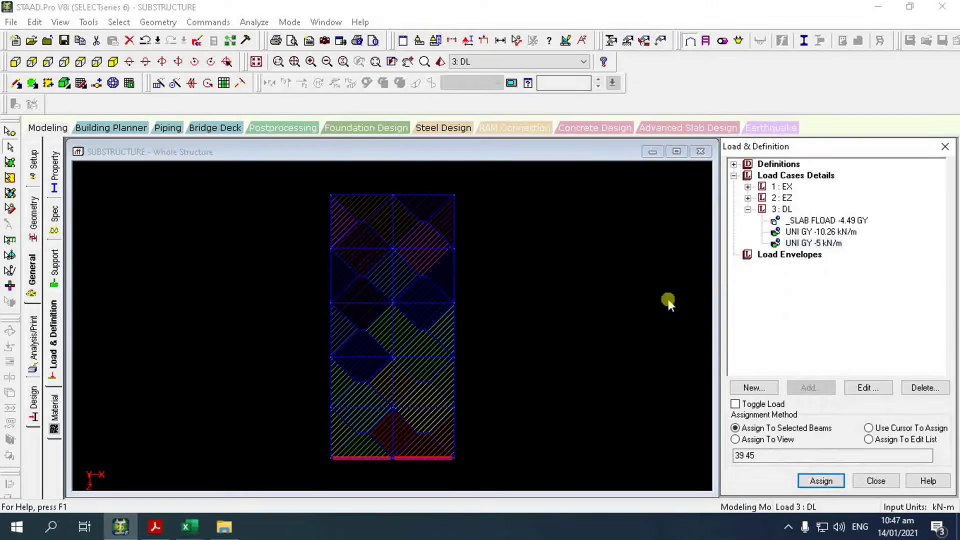
left_click(626, 292)
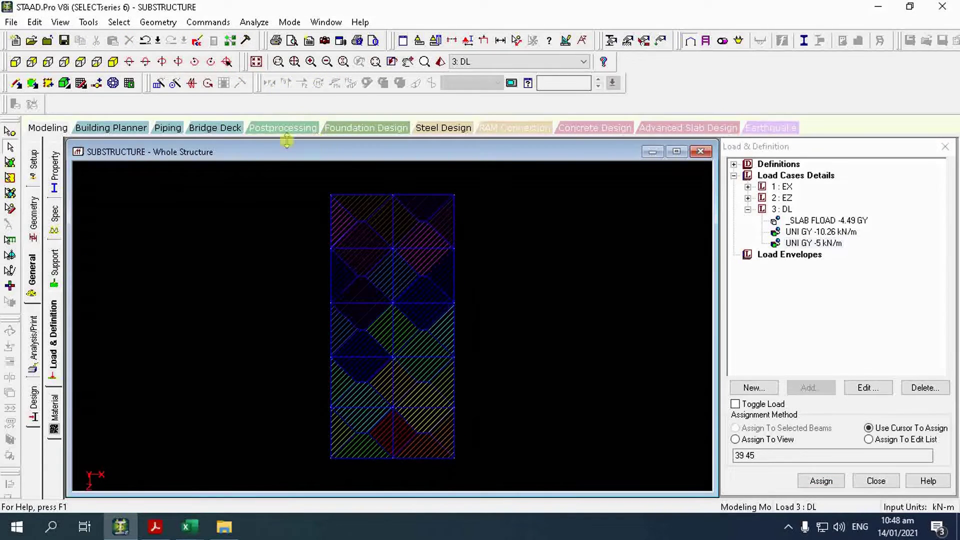
left_click(114, 62)
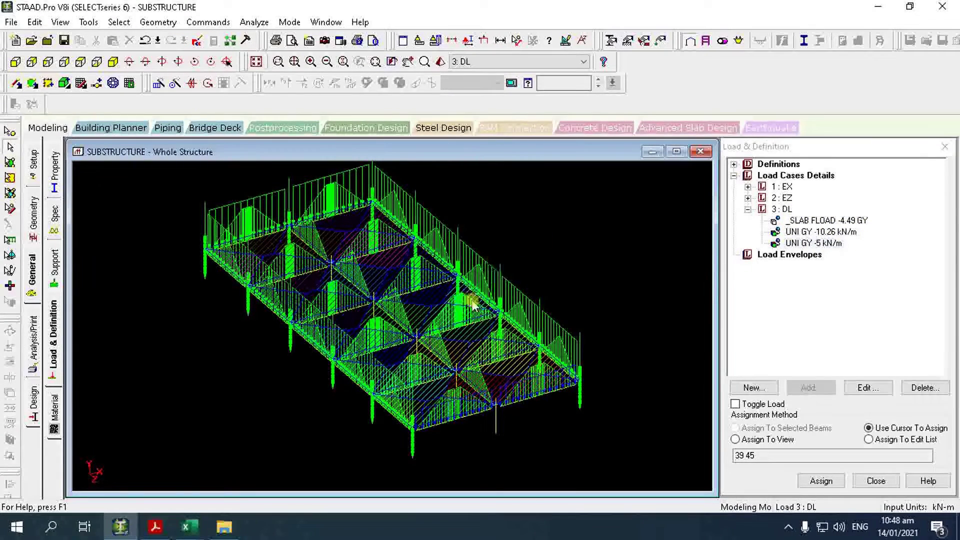
Switch to the Book1 workbook in Excel and filter the L/C column to show only 3 DL.
left_click(188, 526)
left_click(131, 465)
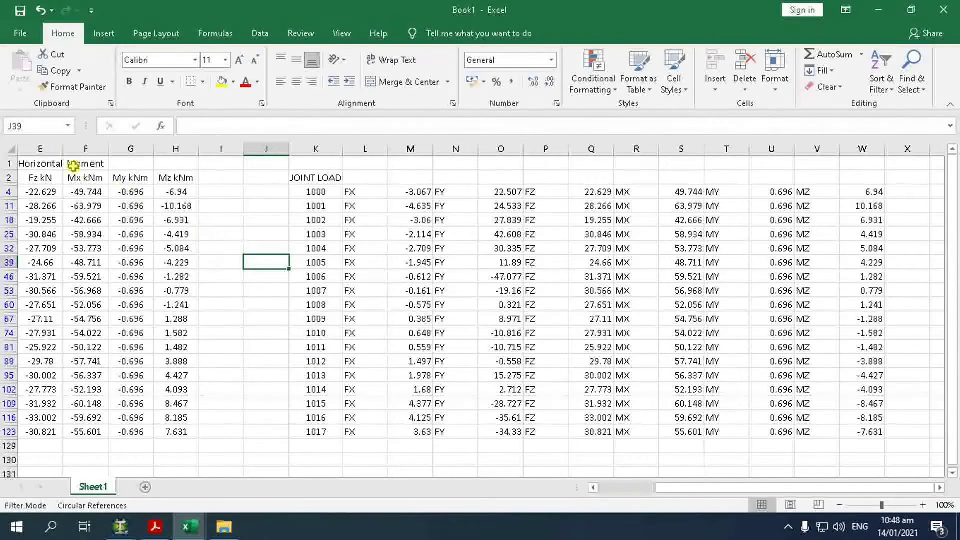
left_click_drag(761, 488, 610, 495)
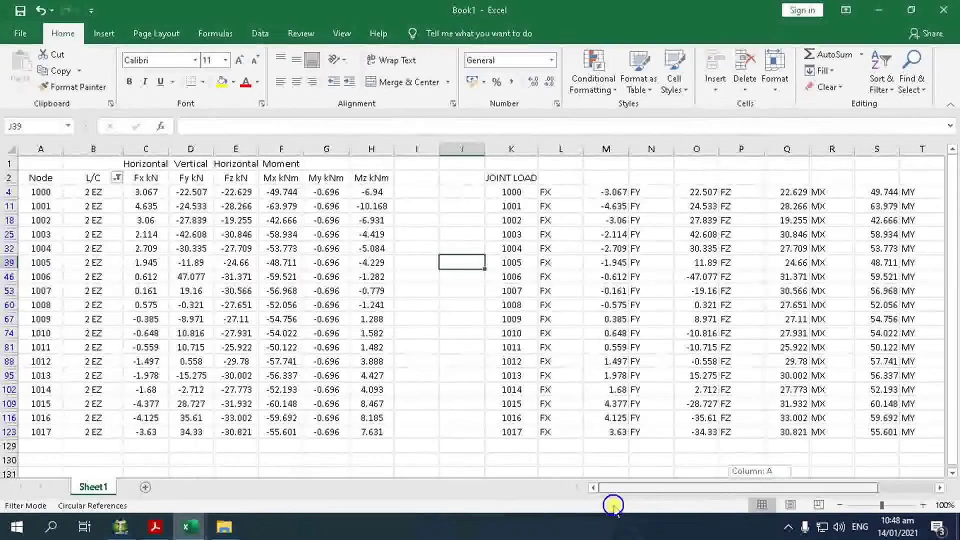
left_click(116, 178)
left_click(55, 371)
left_click(56, 358)
left_click(122, 463)
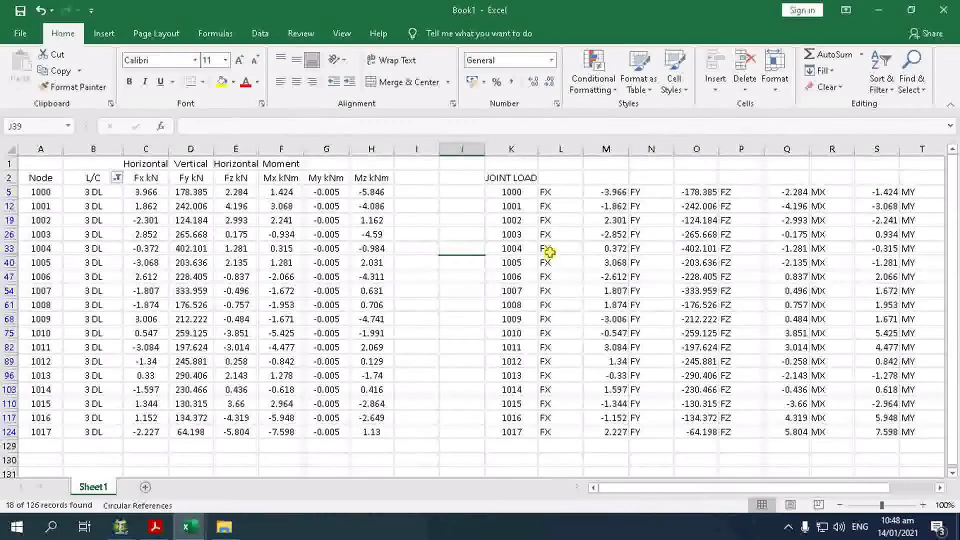
Copy the JOINT LOAD block for nodes 1000 to 1017, including its heading, and return to STAAD.Pro.
left_click_drag(497, 179, 857, 442)
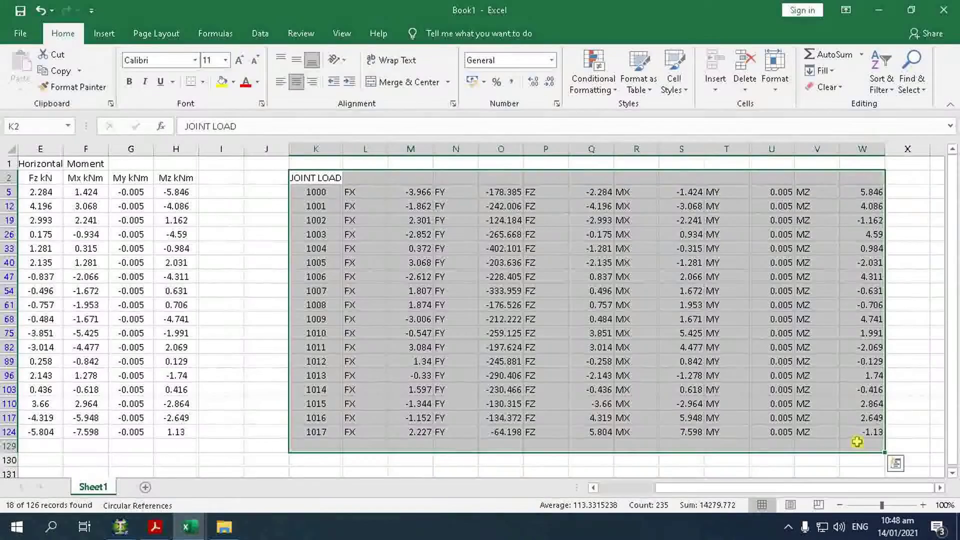
key("ctrl+c")
key("alt+Tab")
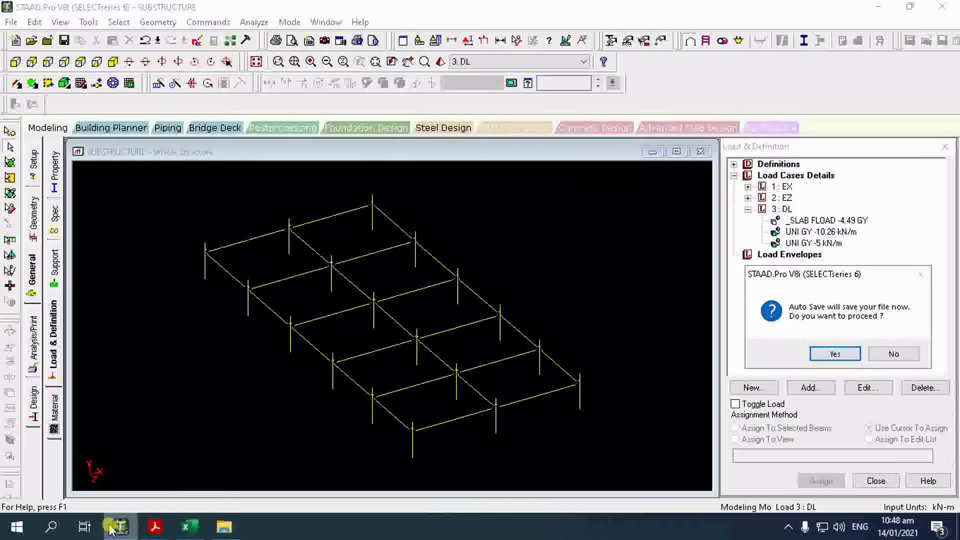
Save the modified structure and open its command file in the STAAD editor at LOADING 3.
left_click(837, 355)
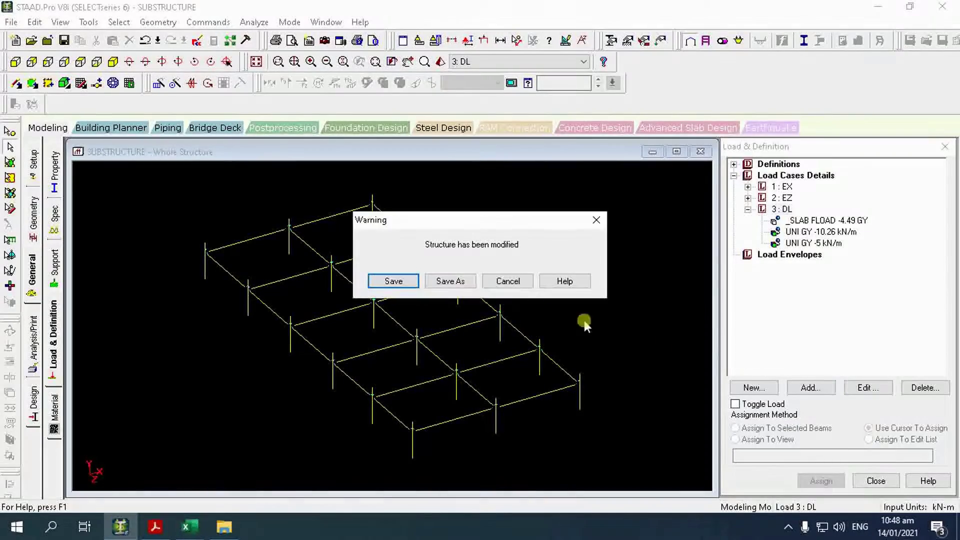
left_click(393, 281)
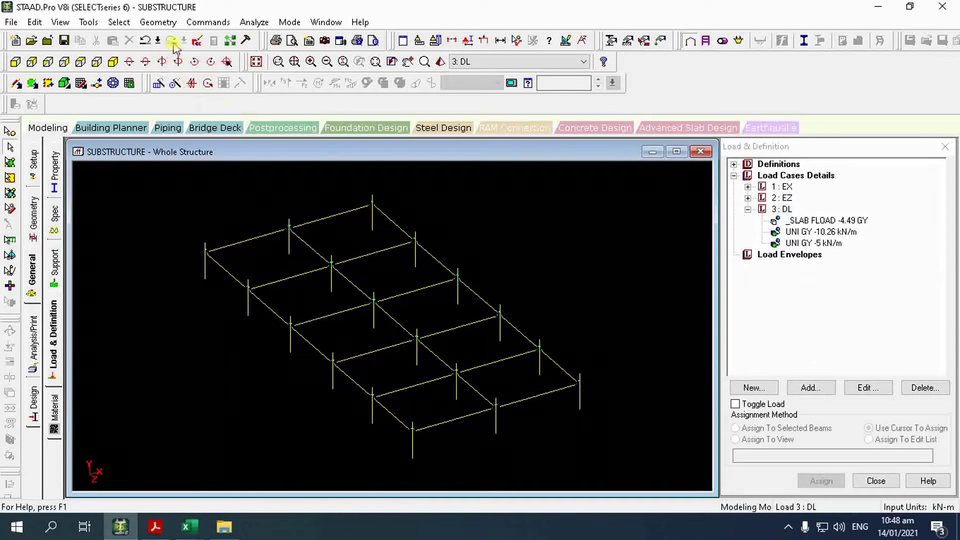
left_click(197, 41)
left_click(179, 305)
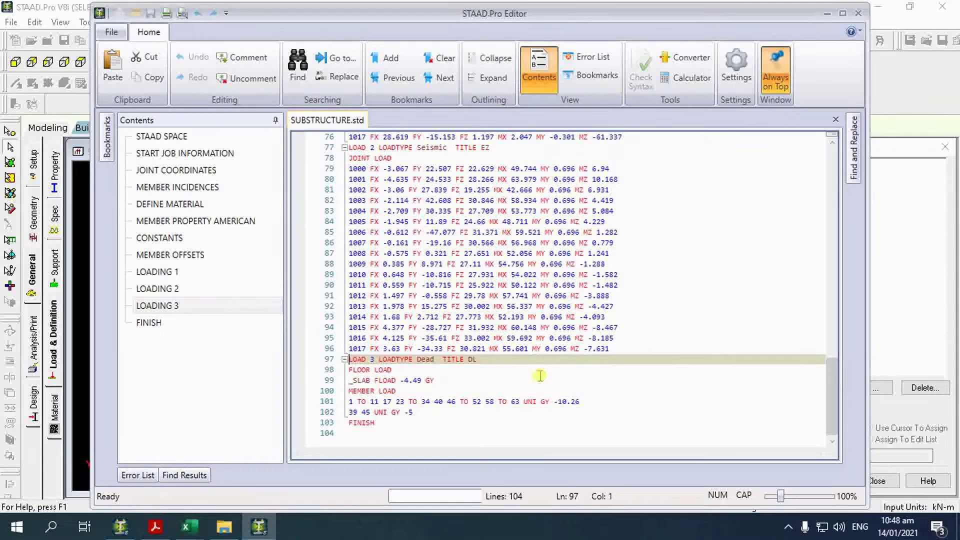
Paste the copied joint loads on a new line below the LOAD 3 member loads, remove the extra blank line, and save SUBSTRUCTURE.std.
left_click(431, 412)
key("Return")
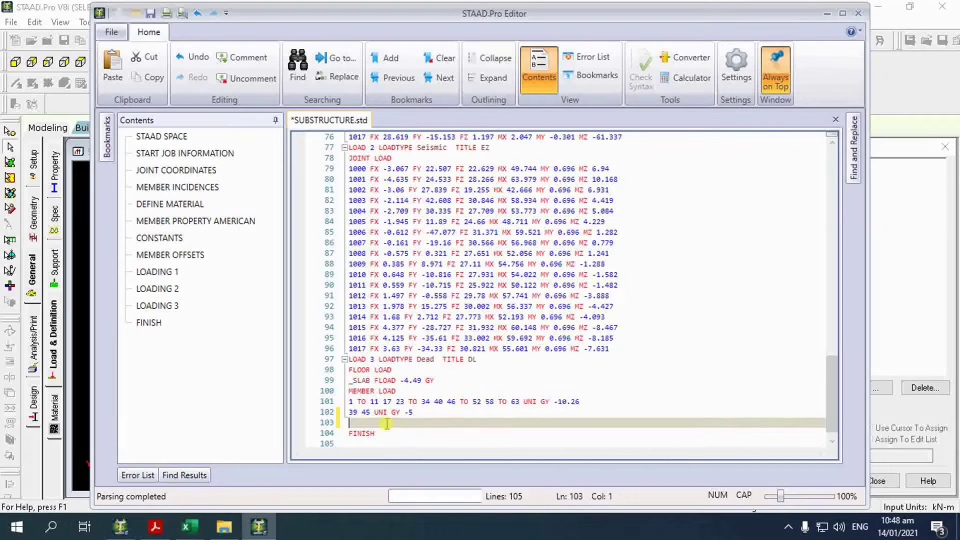
key("ctrl+v")
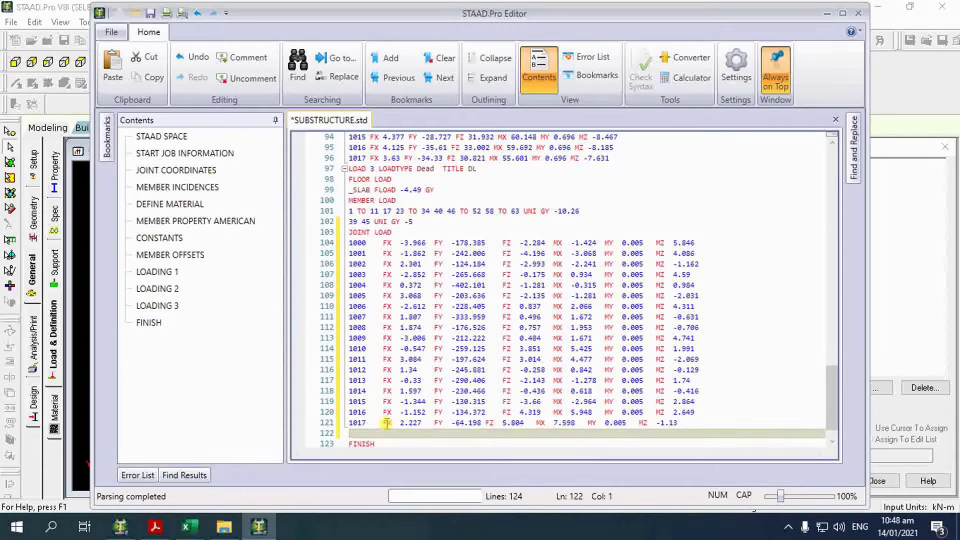
key("BackSpace")
left_click(112, 33)
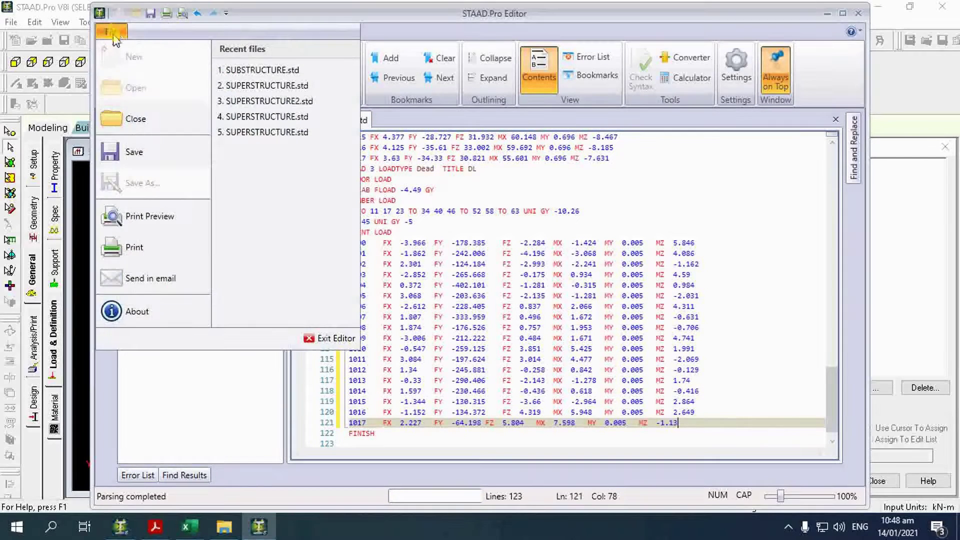
left_click(120, 151)
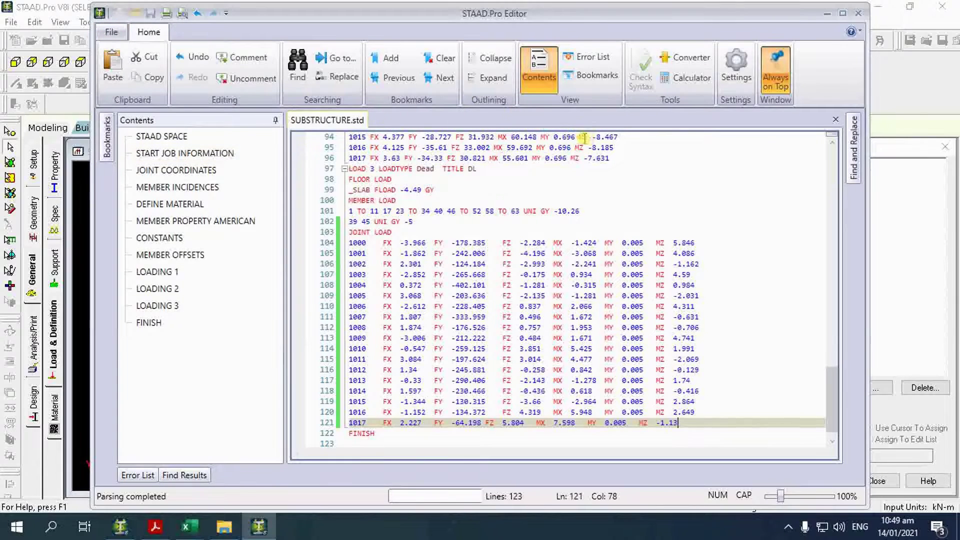
Close the STAAD editor and expand load case 3: DL under Load Cases Details to list its load items.
left_click(857, 14)
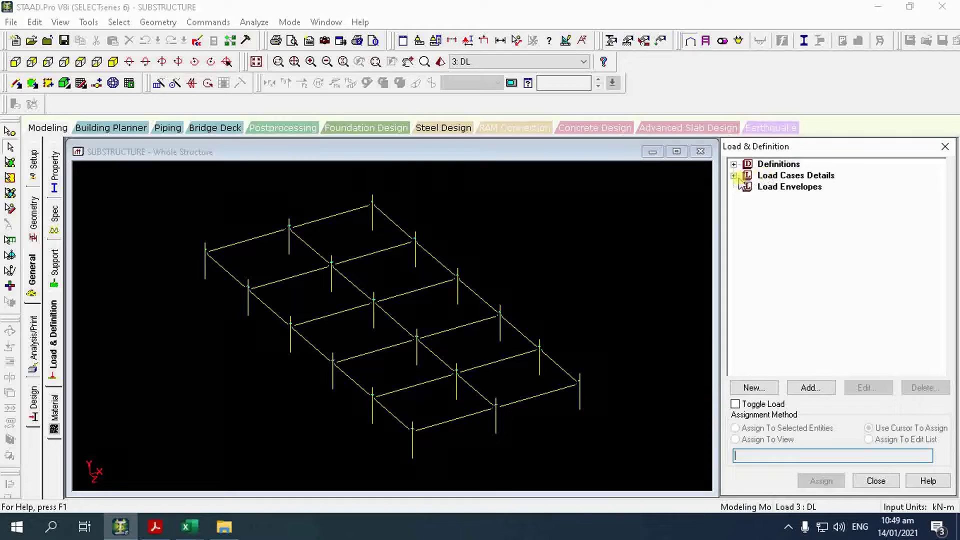
left_click(733, 175)
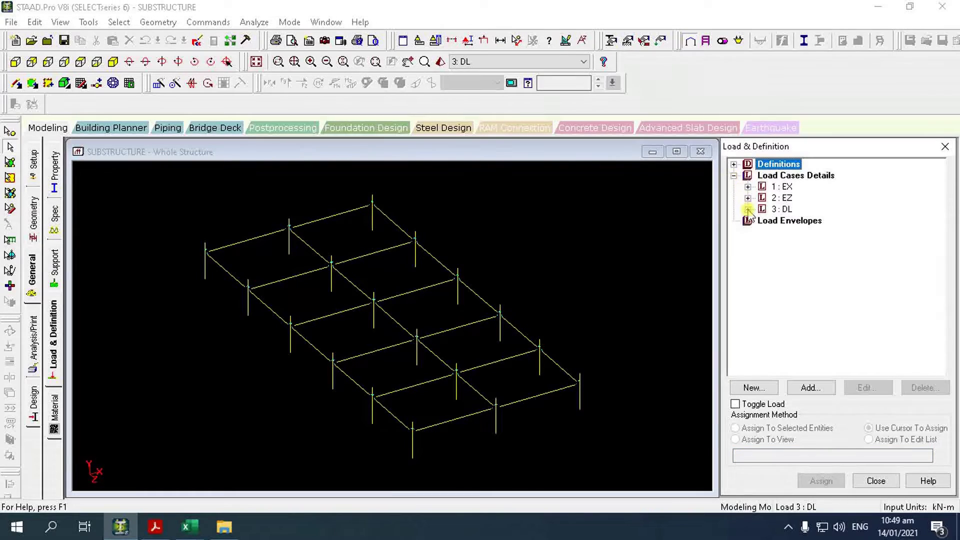
left_click(748, 209)
Switch to the Book1 workbook in Excel and reset the L/C column filter to show all load cases.
key("alt+Tab")
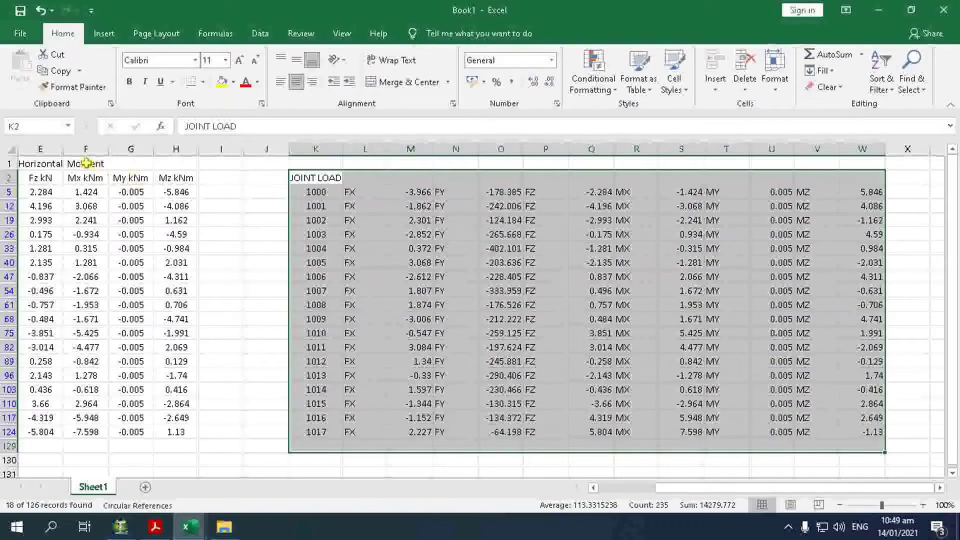
left_click_drag(690, 488, 633, 488)
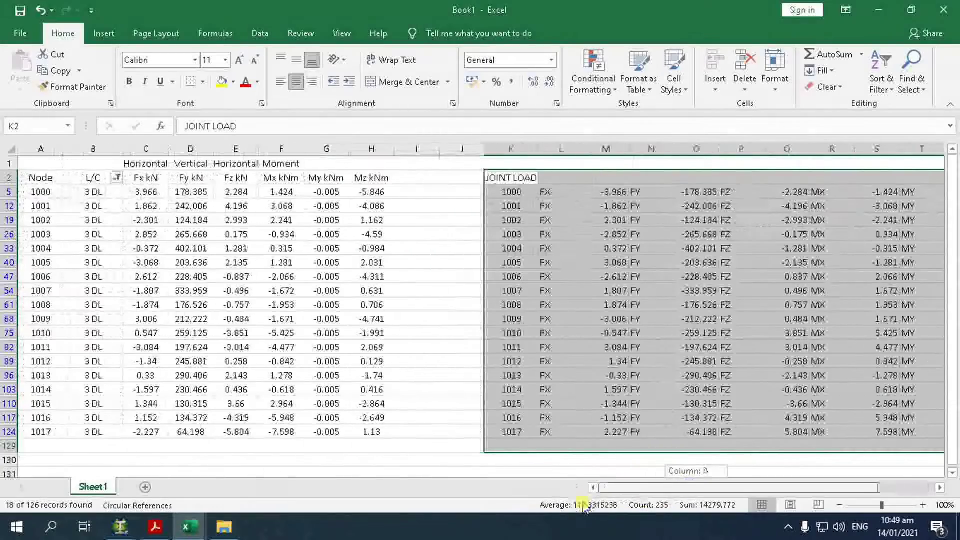
left_click(119, 179)
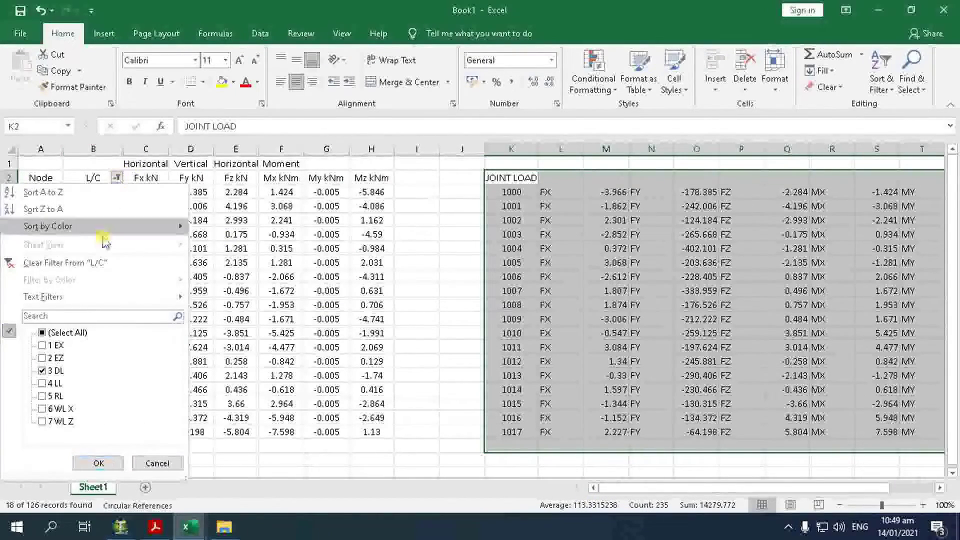
left_click(42, 333)
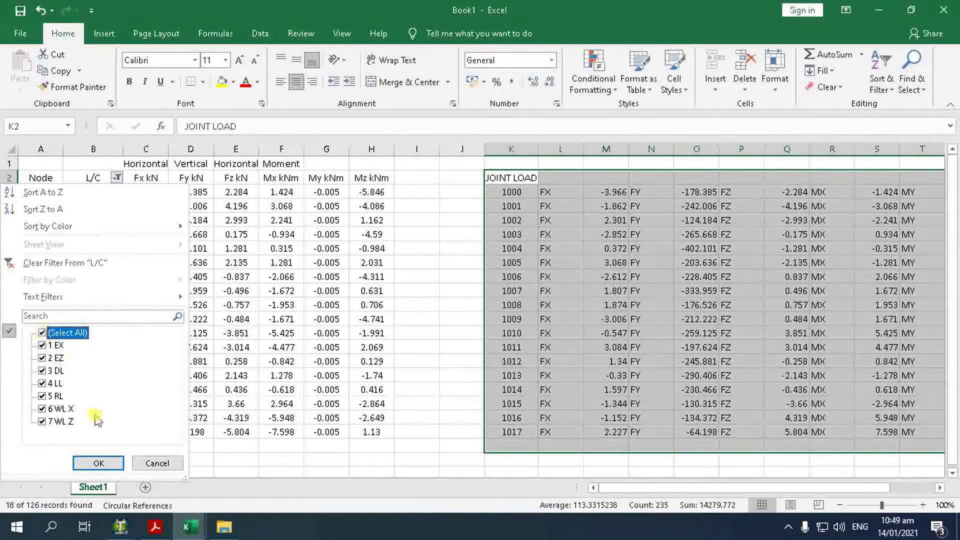
left_click(99, 463)
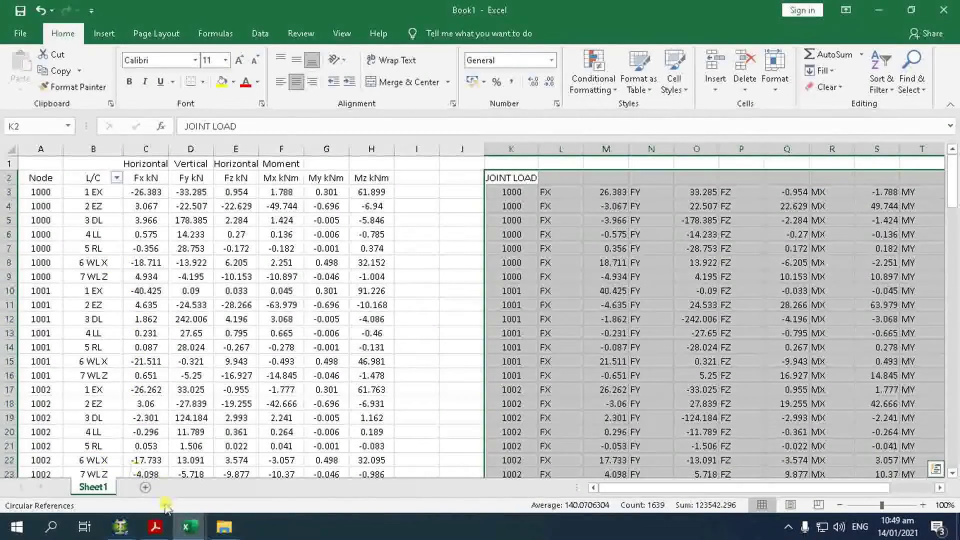
Return to STAAD.Pro and add primary load case 4 with loading type Live and the title LL.
left_click(123, 532)
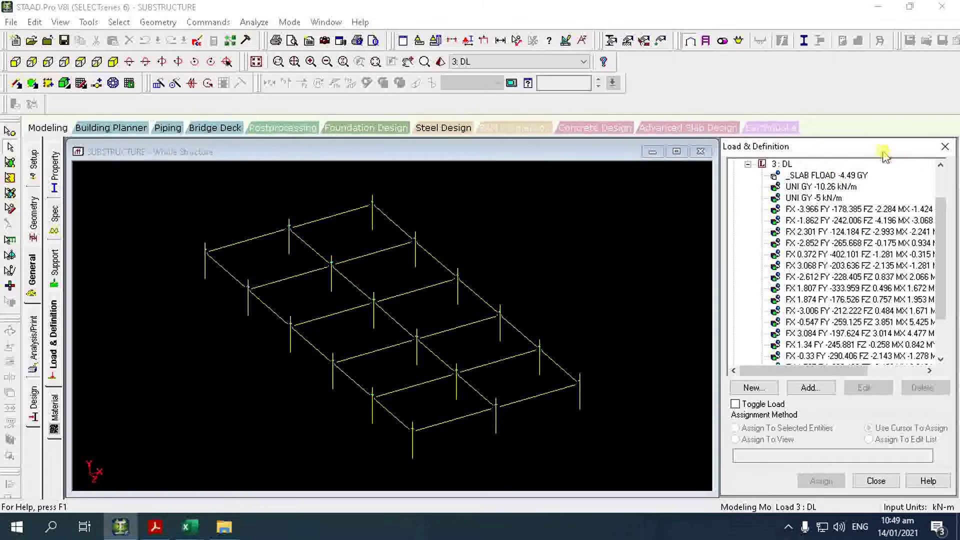
scroll(823, 168, "up", 2)
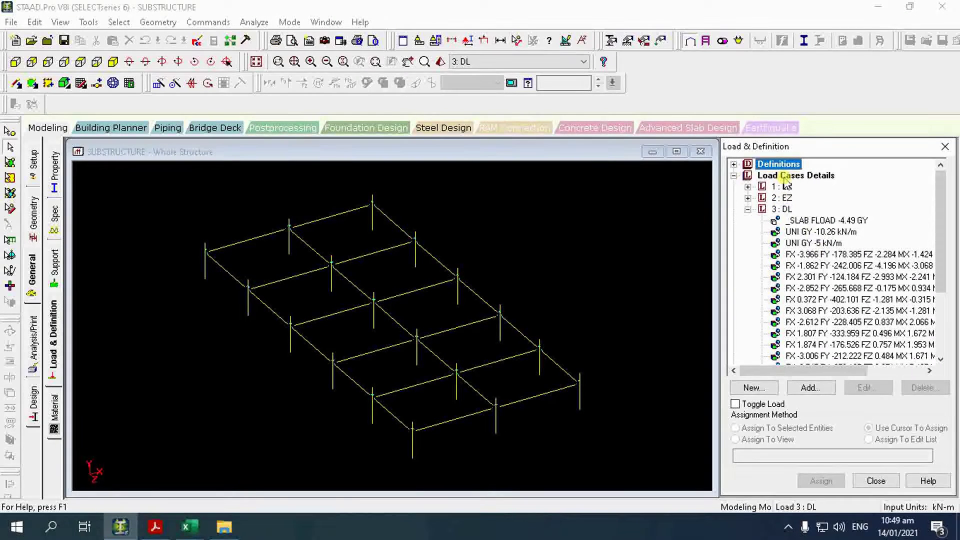
left_click(784, 176)
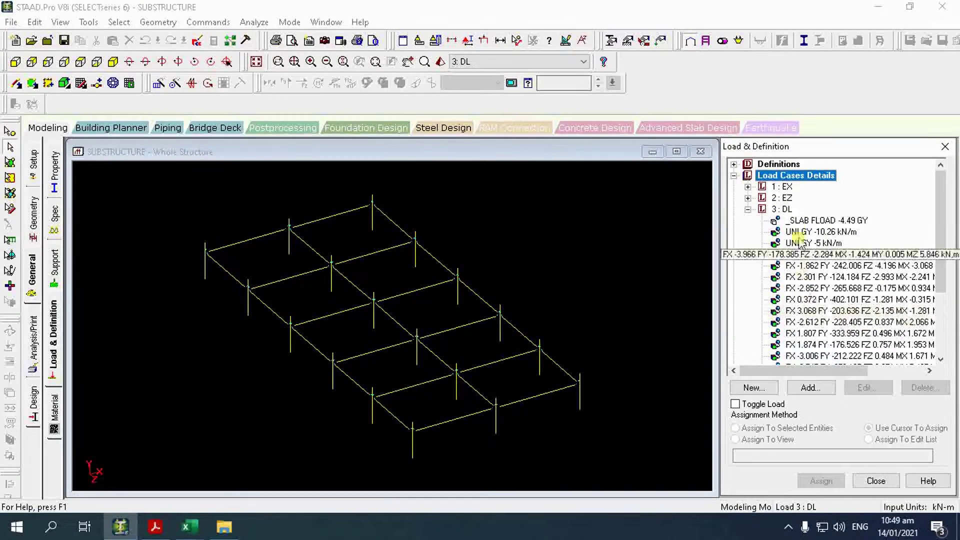
left_click(783, 210)
left_click(785, 175)
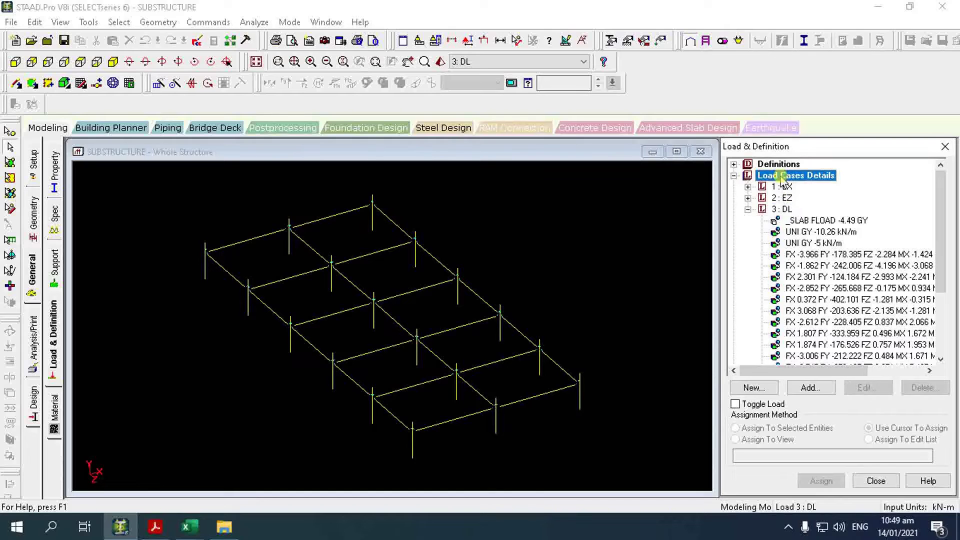
left_click(810, 388)
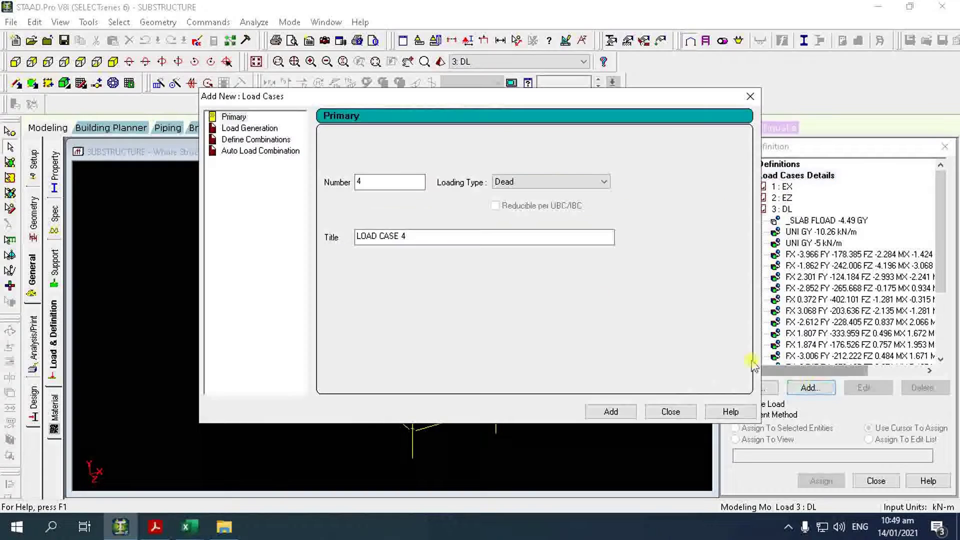
left_click(529, 182)
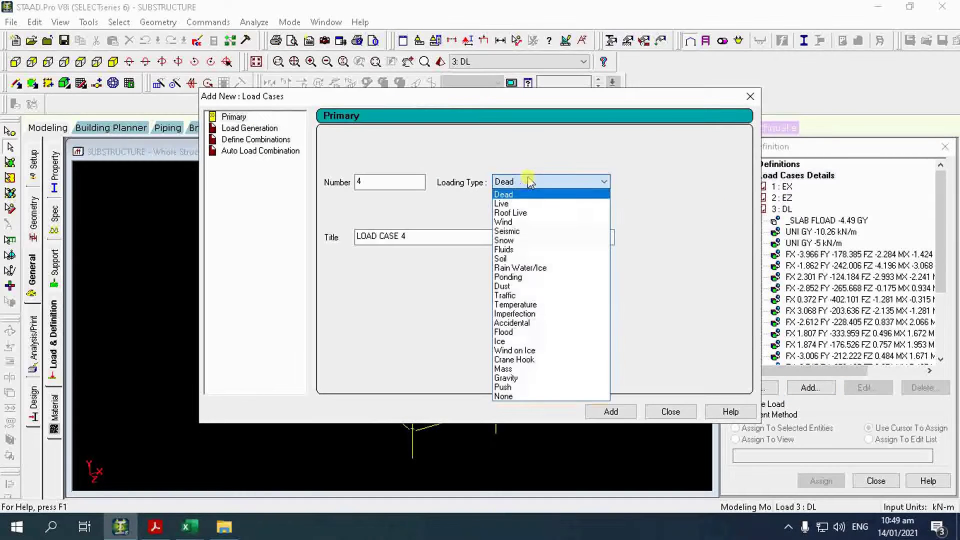
left_click(542, 205)
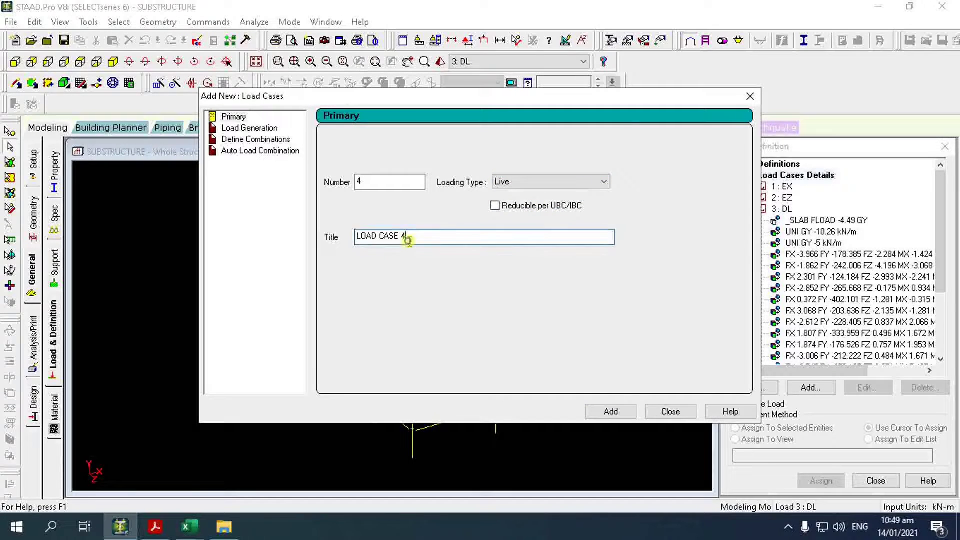
left_click_drag(407, 236, 236, 270)
type("LL")
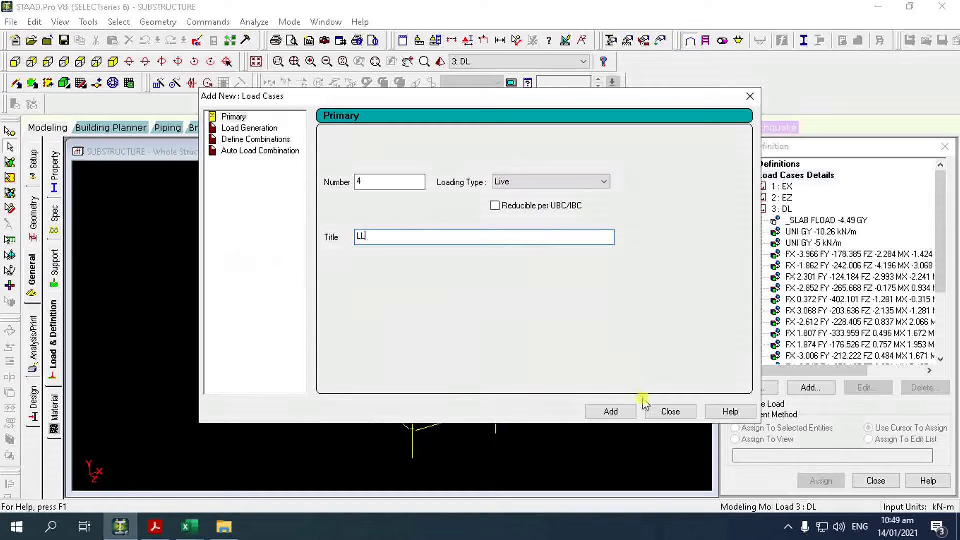
left_click(610, 412)
left_click(667, 412)
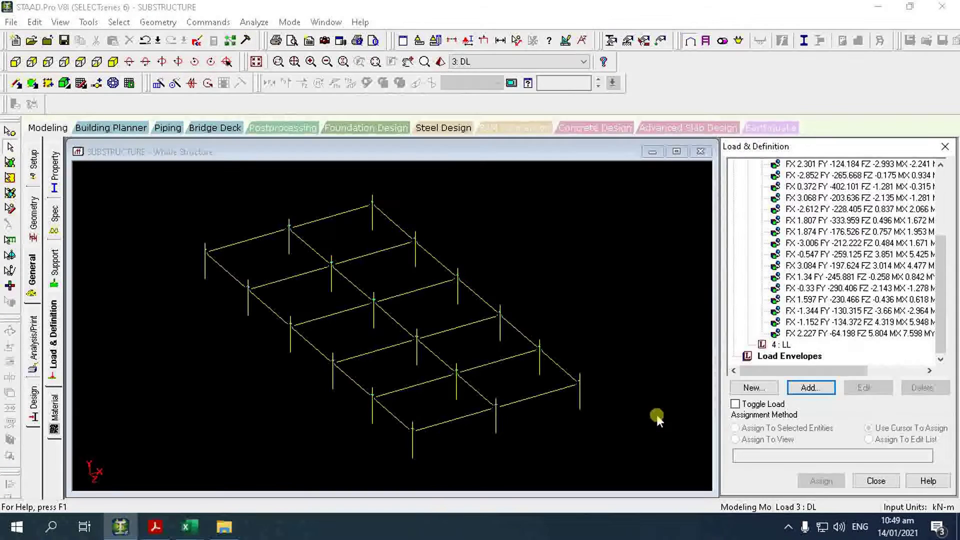
Add a floor load of -1.9 kN/m2 in the Global Y direction on the _SLAB group to load case 4: LL.
left_click(783, 345)
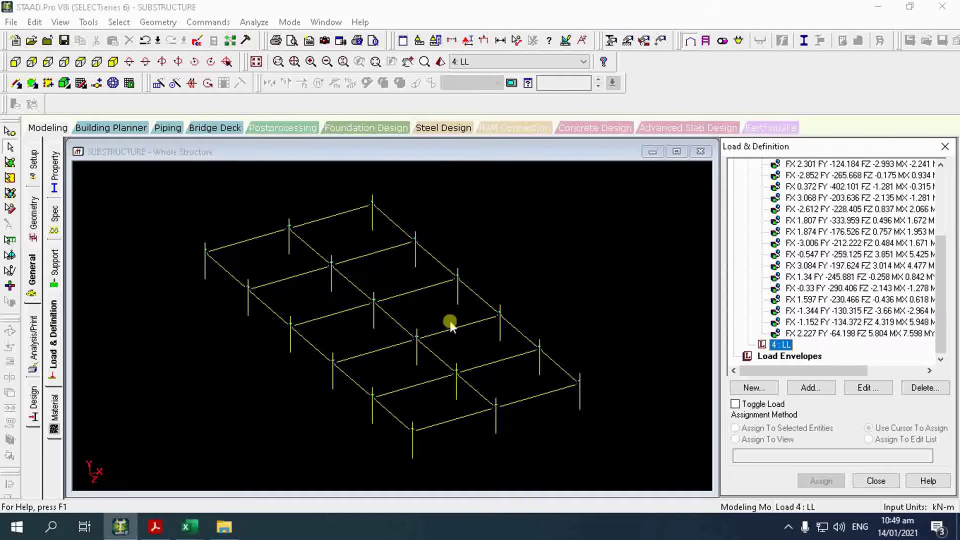
left_click(810, 389)
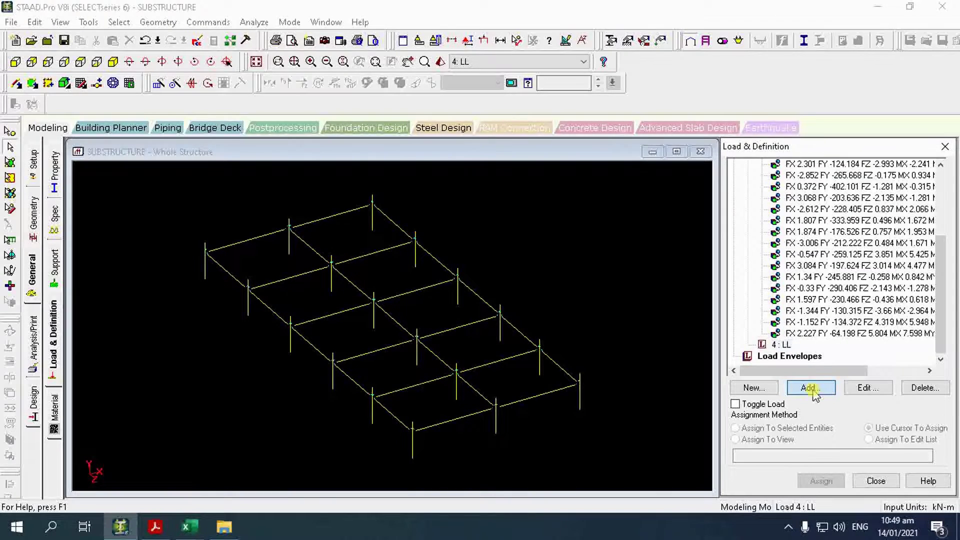
left_click(189, 122)
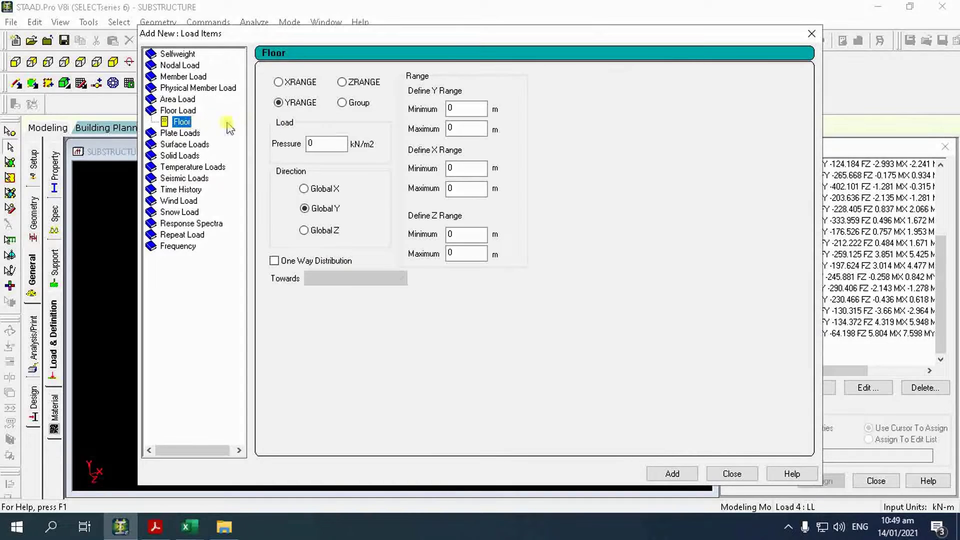
left_click(342, 102)
double_click(322, 145)
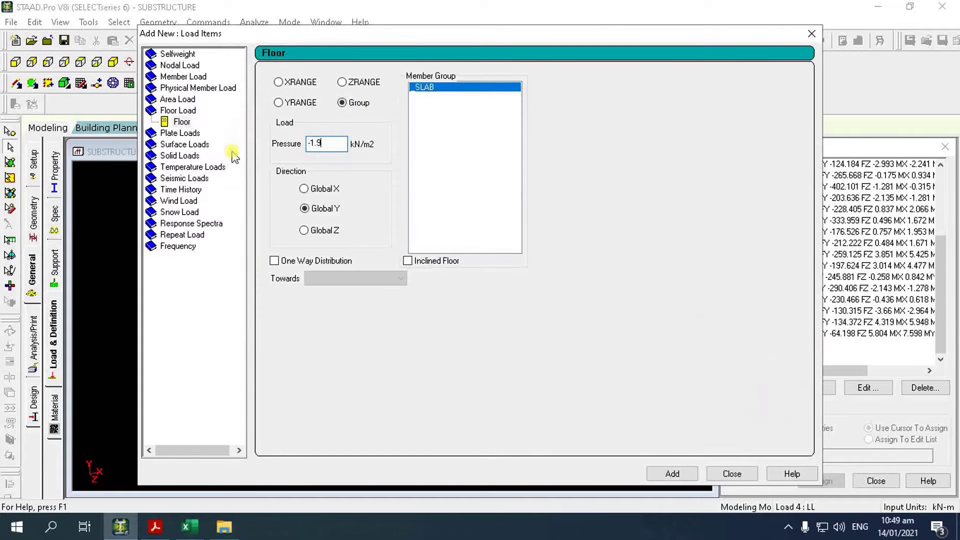
left_click(670, 473)
left_click(716, 474)
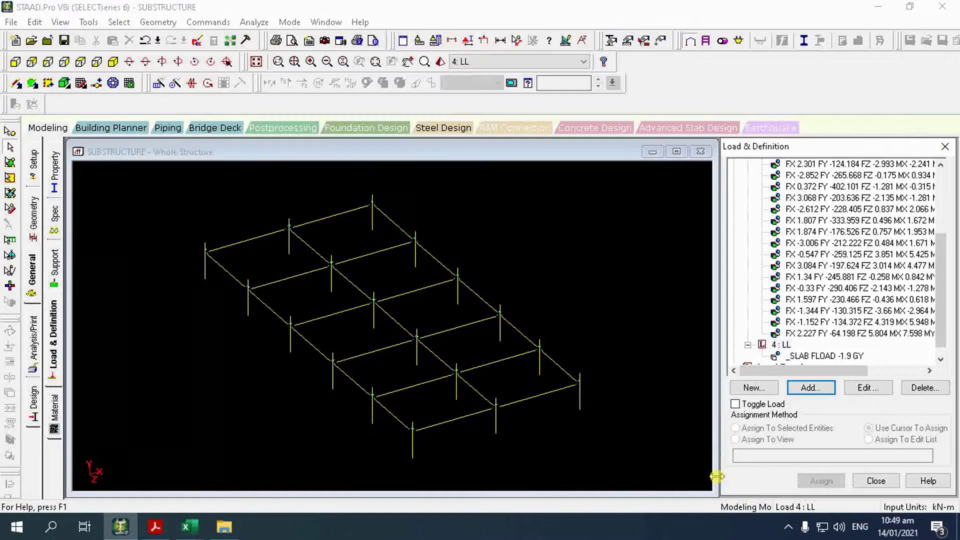
Examine how the _SLAB floor load of load case 4: LL is distributed over the model.
left_click(807, 356)
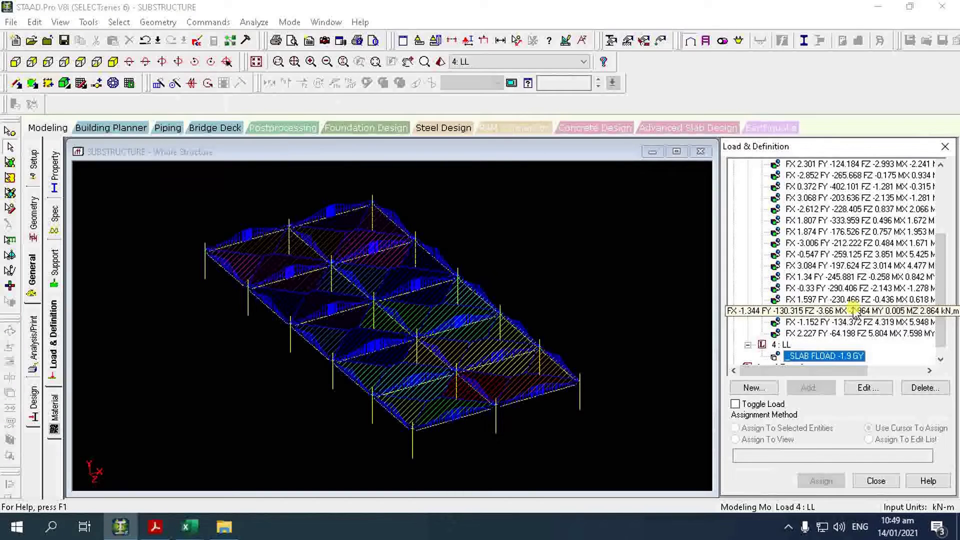
left_click(941, 350)
left_click(857, 345)
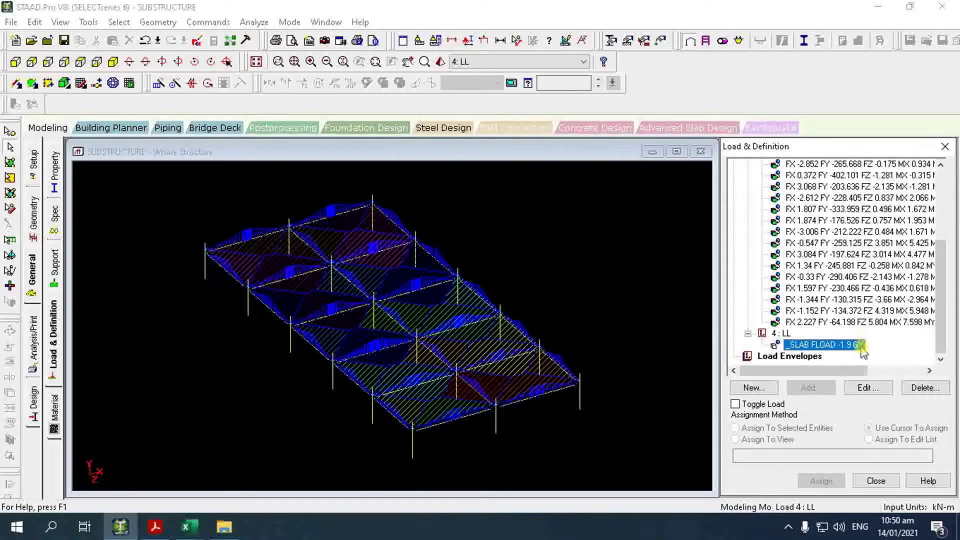
left_click(828, 346)
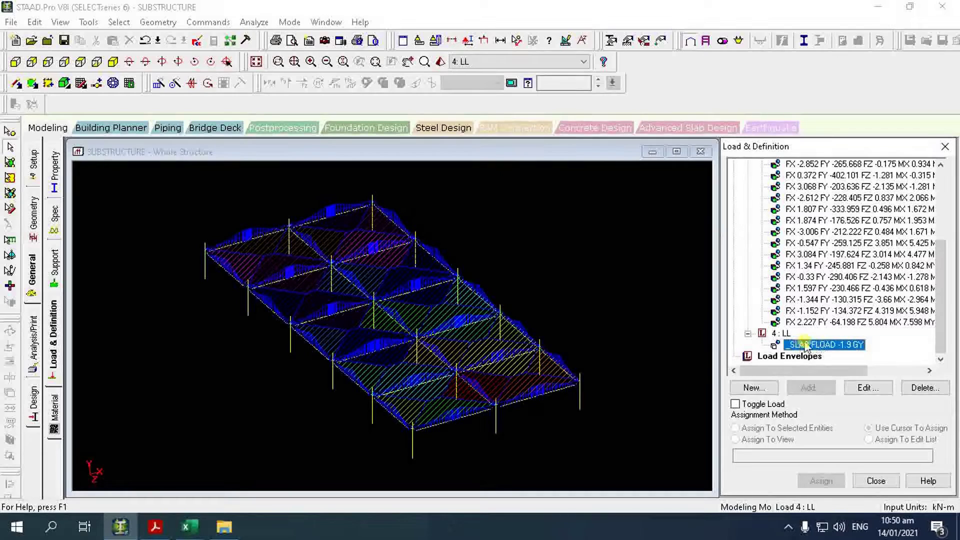
left_click(872, 352)
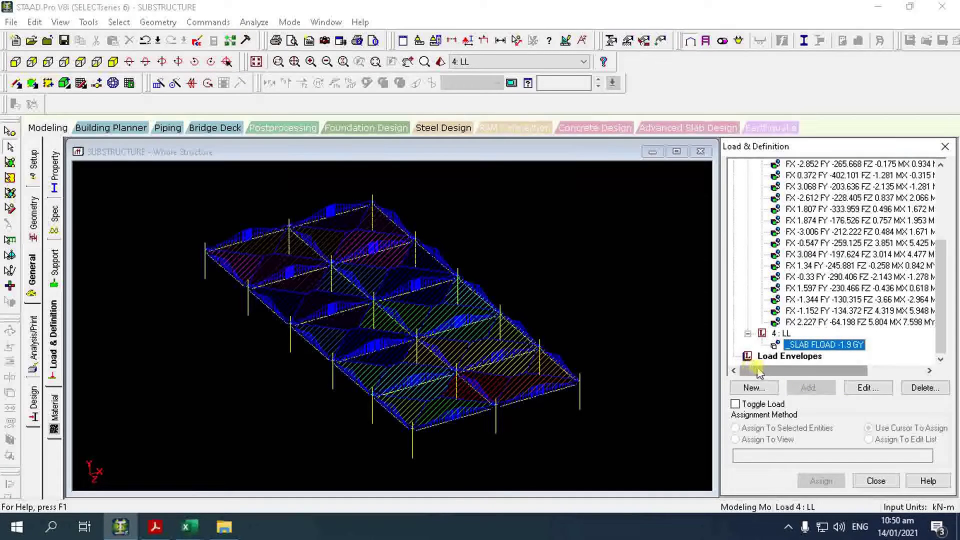
left_click(550, 271)
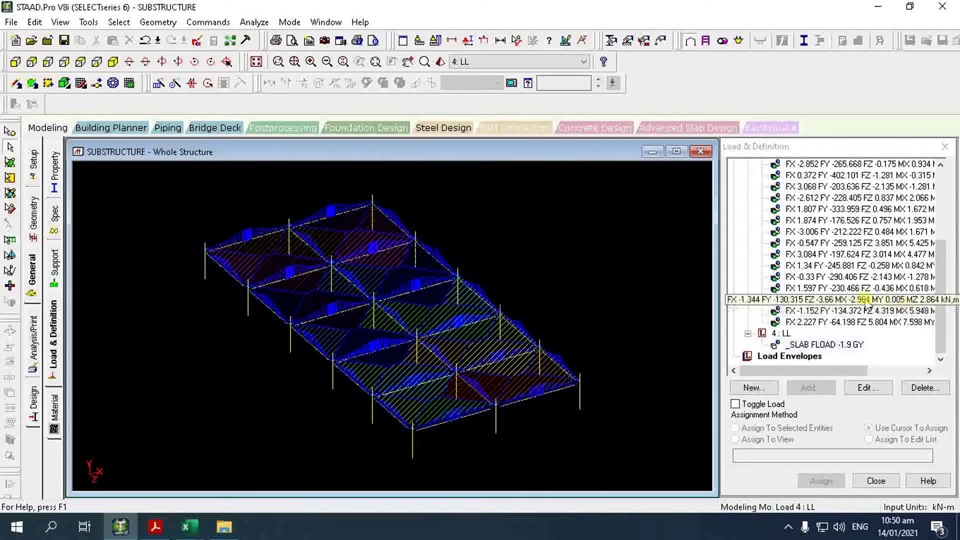
Switch to the Book1 workbook in Excel and filter the L/C column to show only 4 LL.
key("alt+Tab")
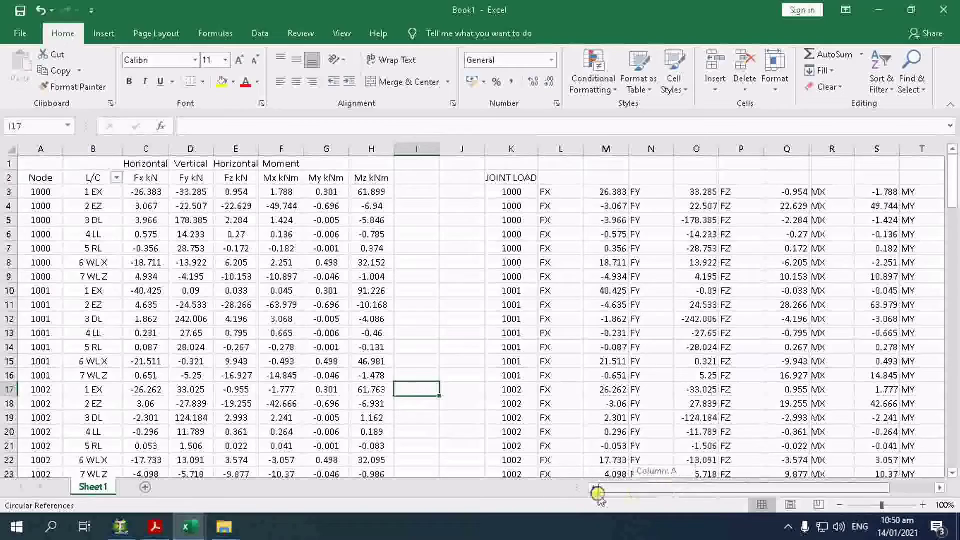
left_click(116, 177)
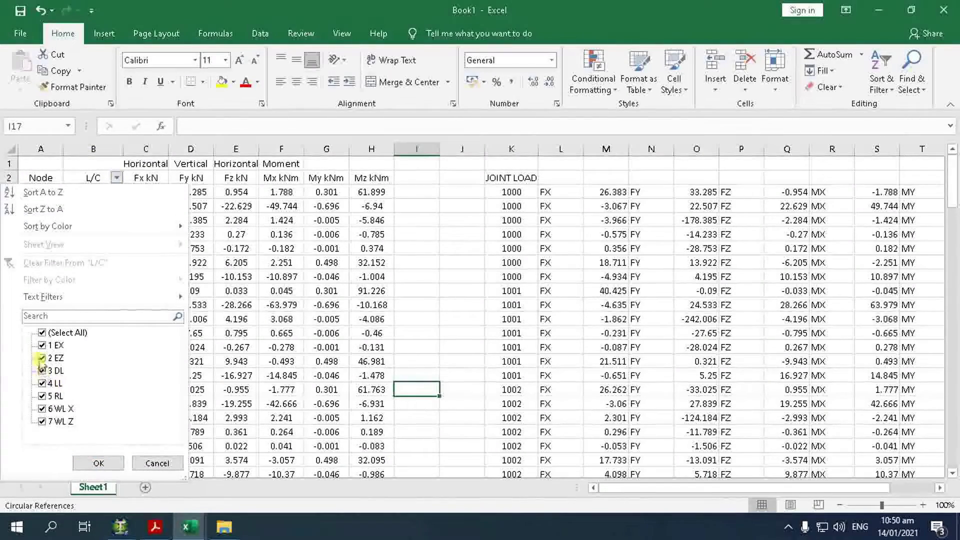
left_click(42, 333)
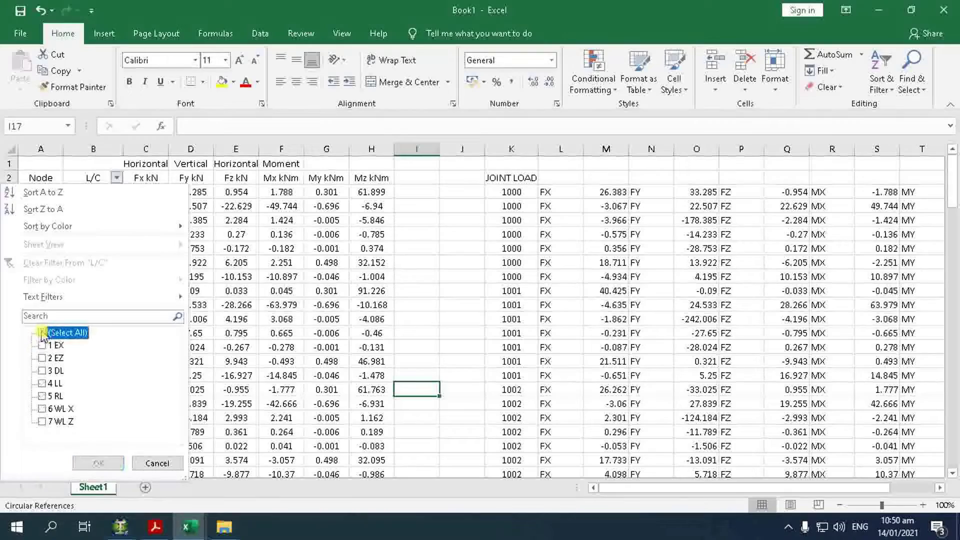
left_click(50, 383)
left_click(94, 461)
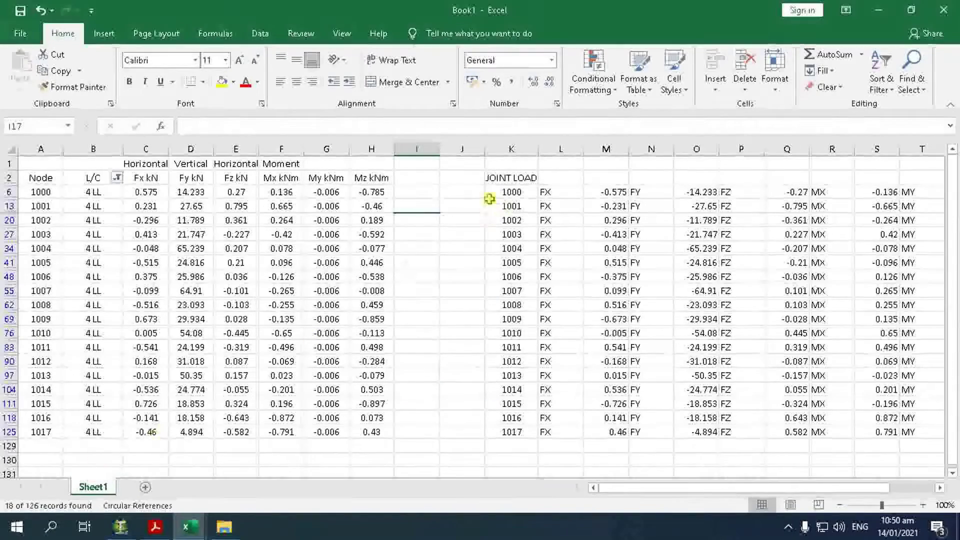
Copy the filtered JOINT LOAD block for nodes 1000 to 1017 with its heading, and return to STAAD.Pro.
left_click_drag(495, 177, 735, 434)
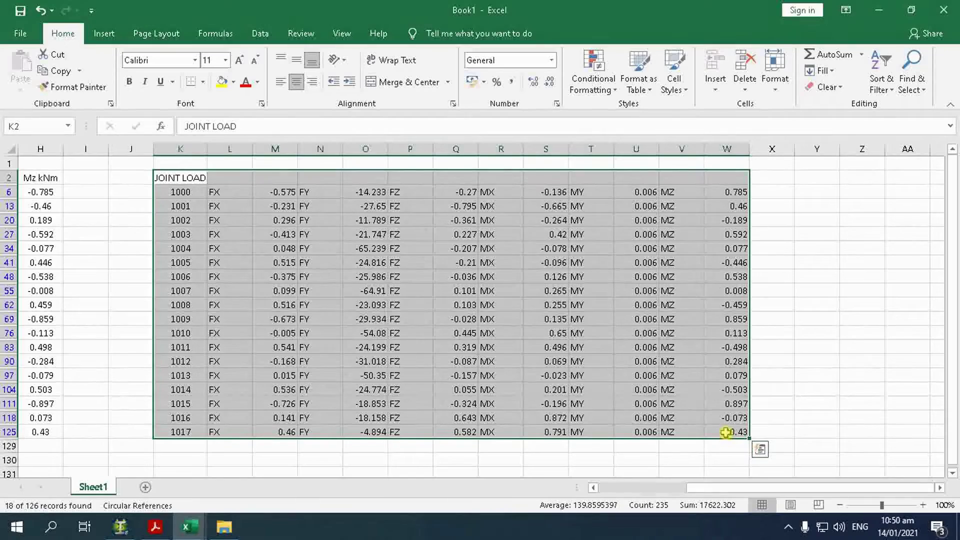
key("ctrl+c")
left_click(120, 527)
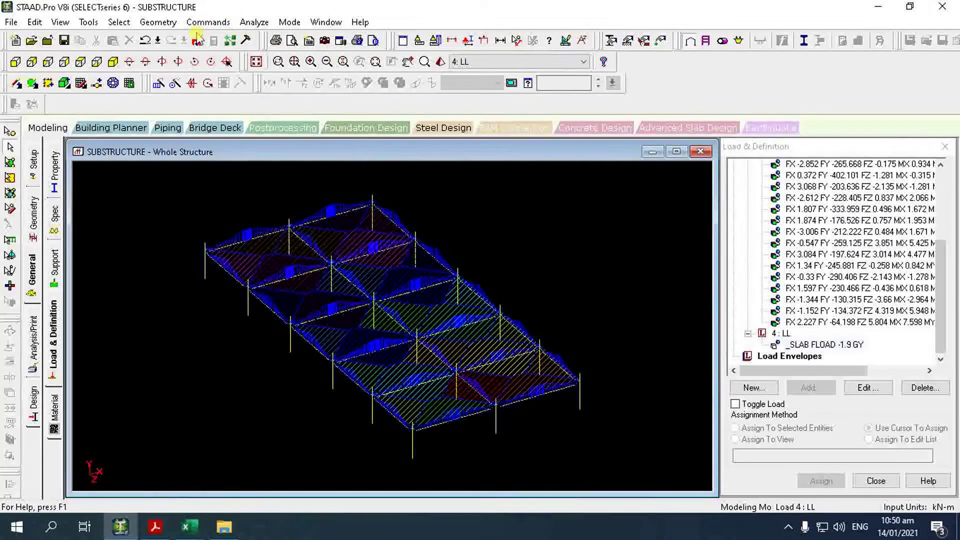
Save the modified structure, open its command file at LOADING 4, and place the cursor at the end of the _SLAB floor load line.
left_click(197, 40)
left_click(394, 281)
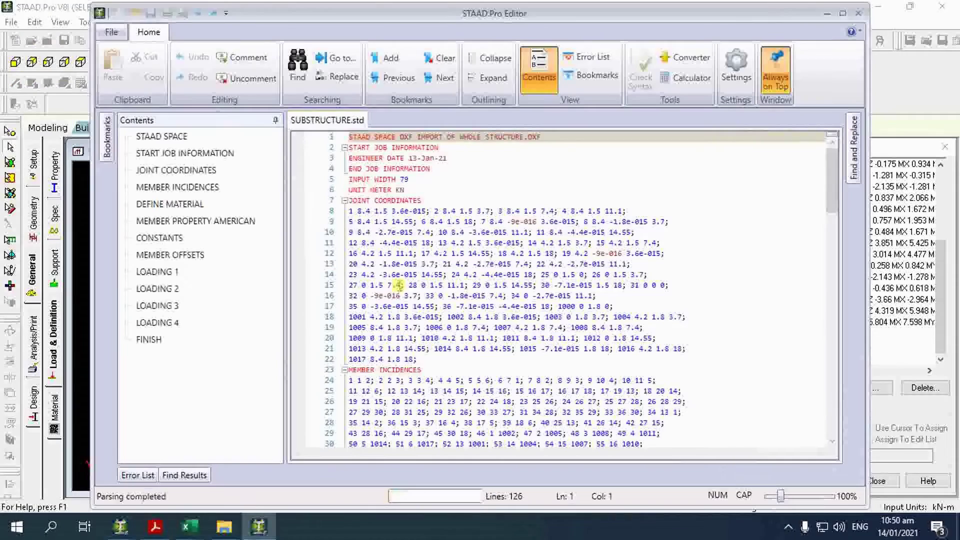
left_click(159, 323)
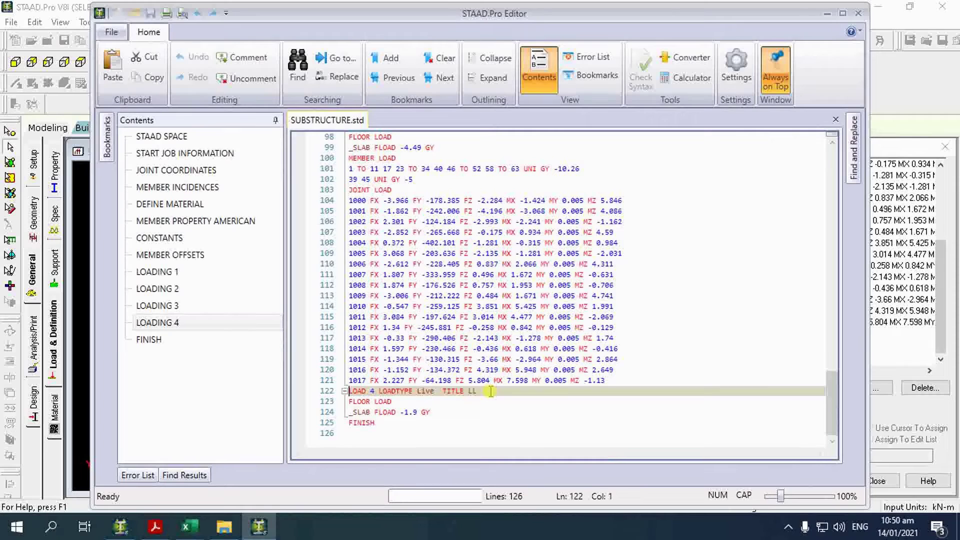
left_click(444, 412)
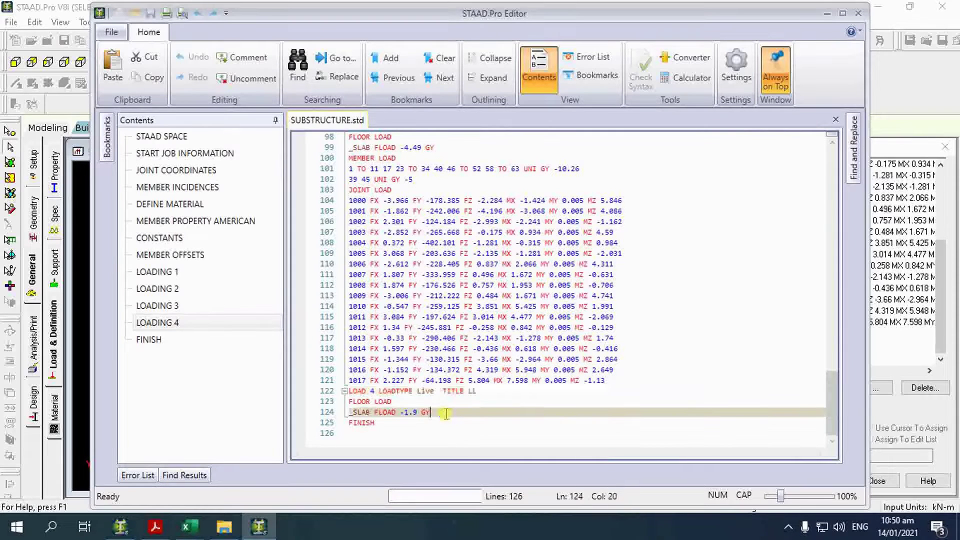
Paste the copied JOINT LOAD block below load case 4's _SLAB floor load line without a trailing blank line, and save and close the command file.
key("Return")
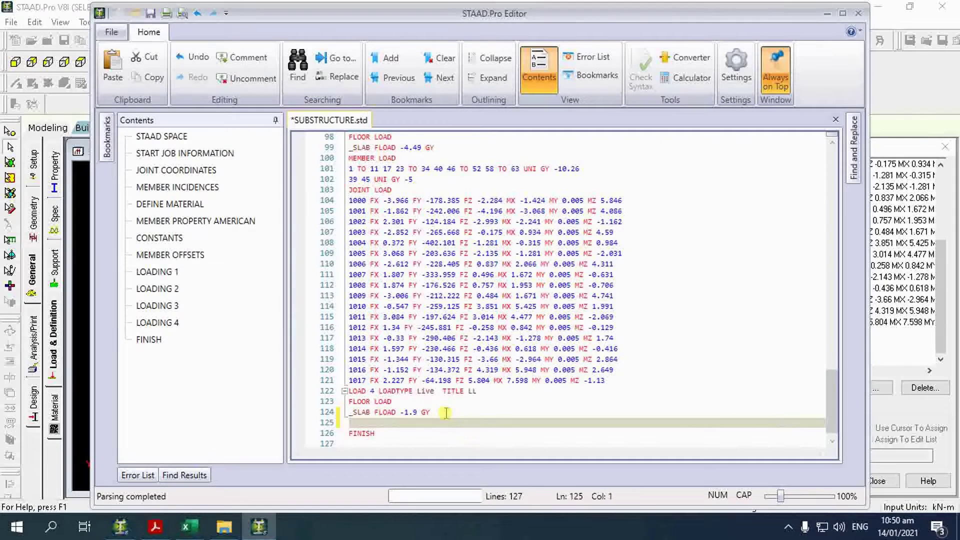
key("ctrl+v")
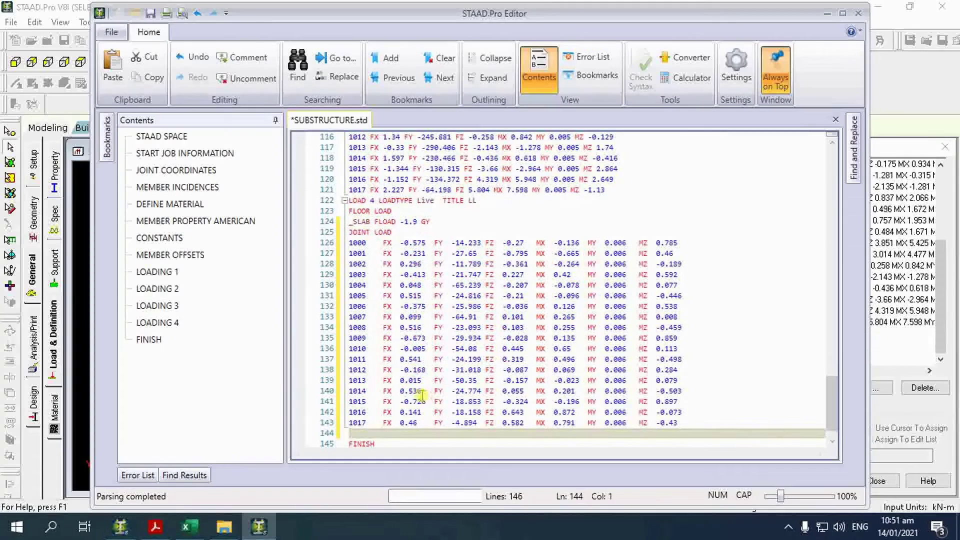
key("BackSpace")
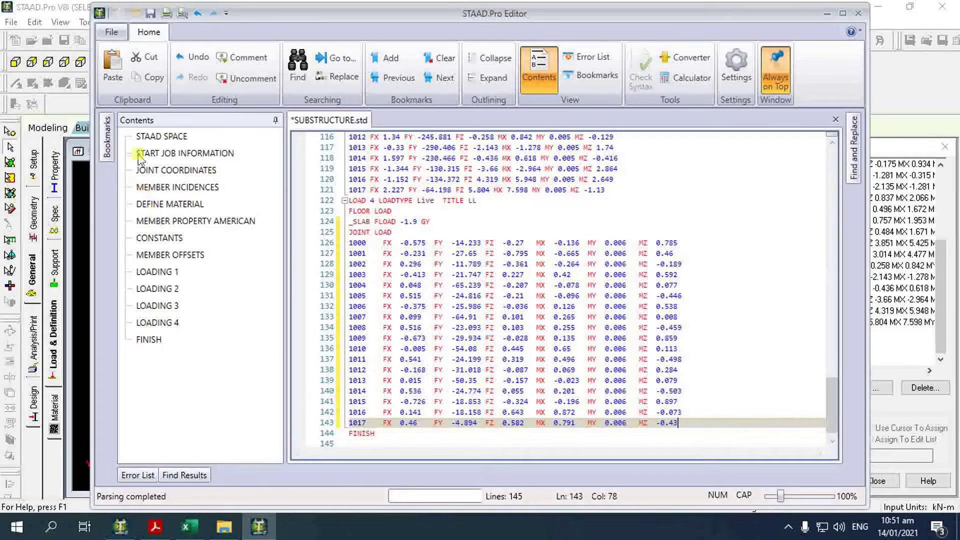
left_click(111, 32)
left_click(133, 151)
left_click(858, 14)
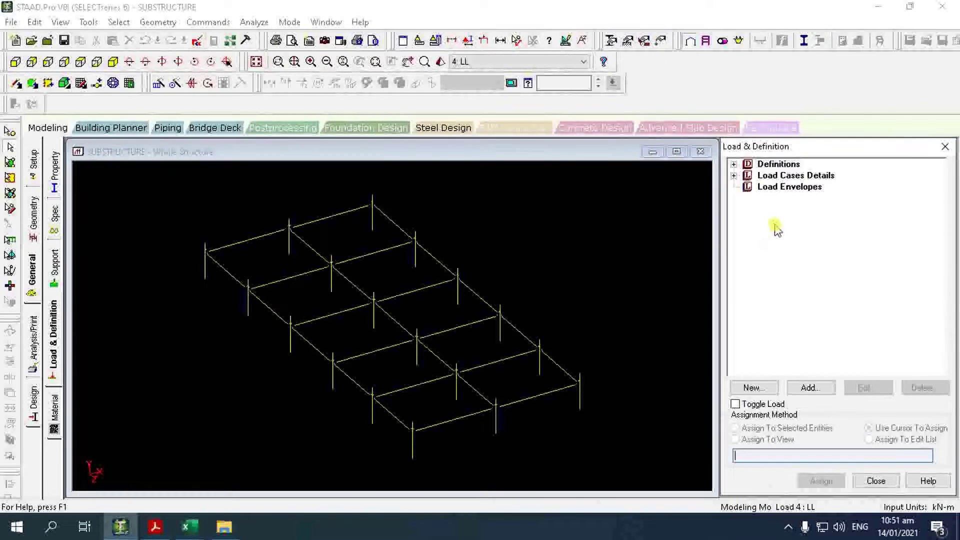
left_click(734, 175)
left_click(748, 221)
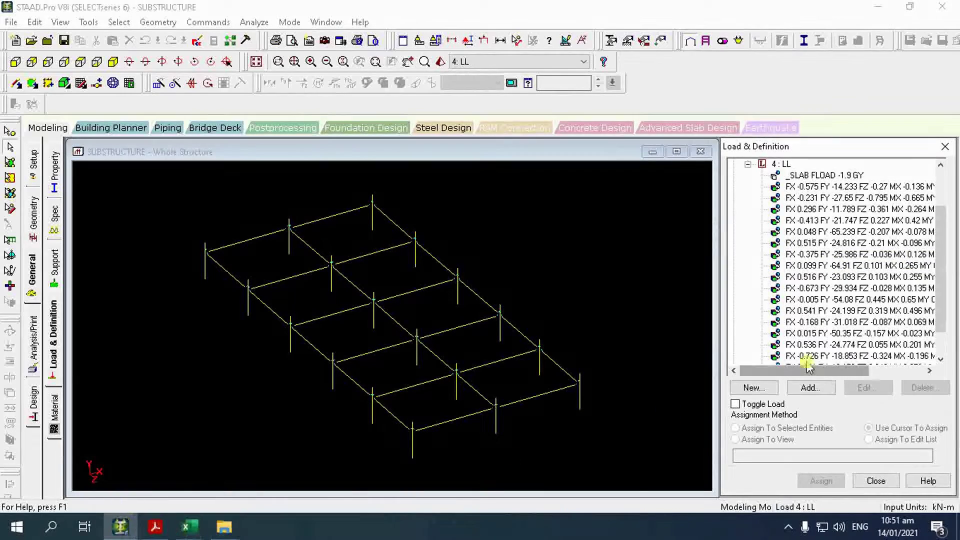
Switch to the Book1 workbook in Excel and filter the L/C column to show only 5 RL.
left_click(190, 528)
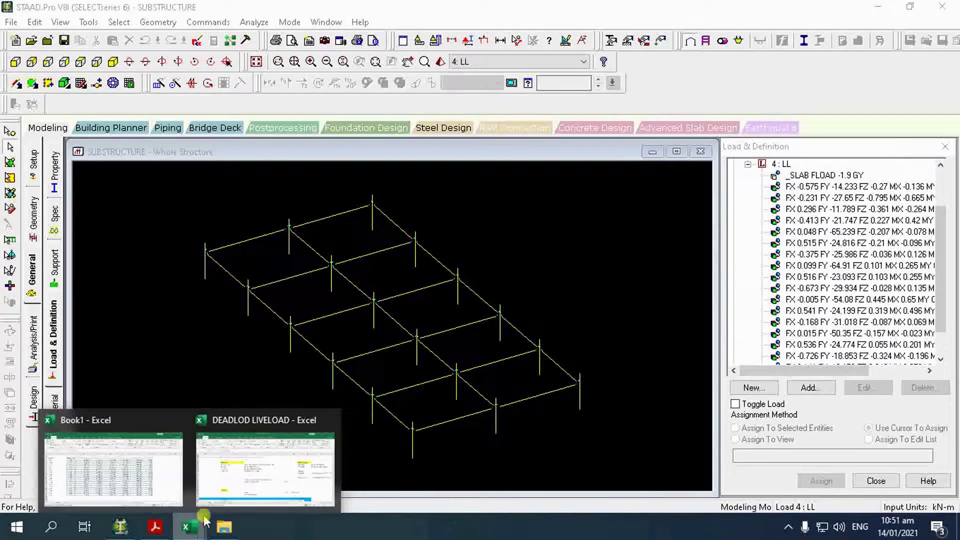
left_click(113, 458)
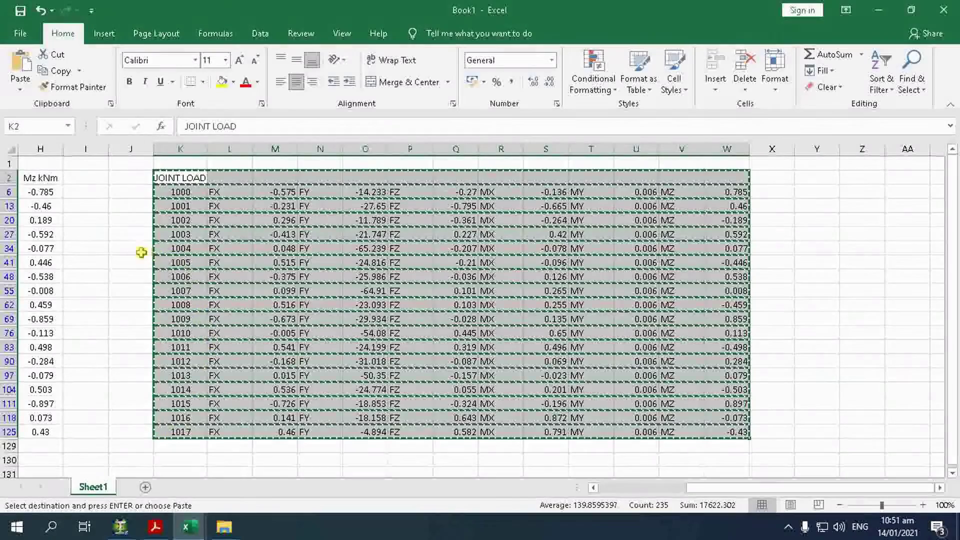
key("Escape")
left_click_drag(725, 488, 638, 488)
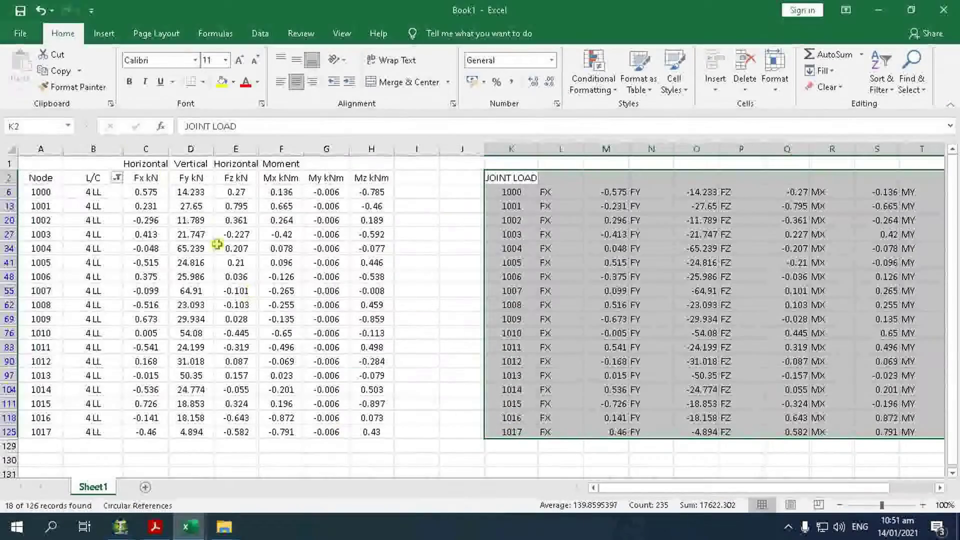
left_click(117, 178)
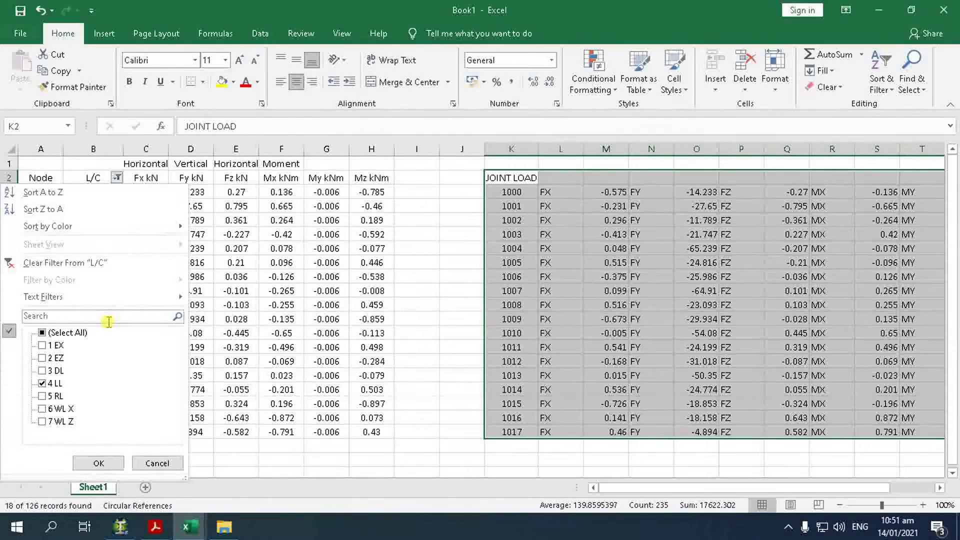
left_click(156, 463)
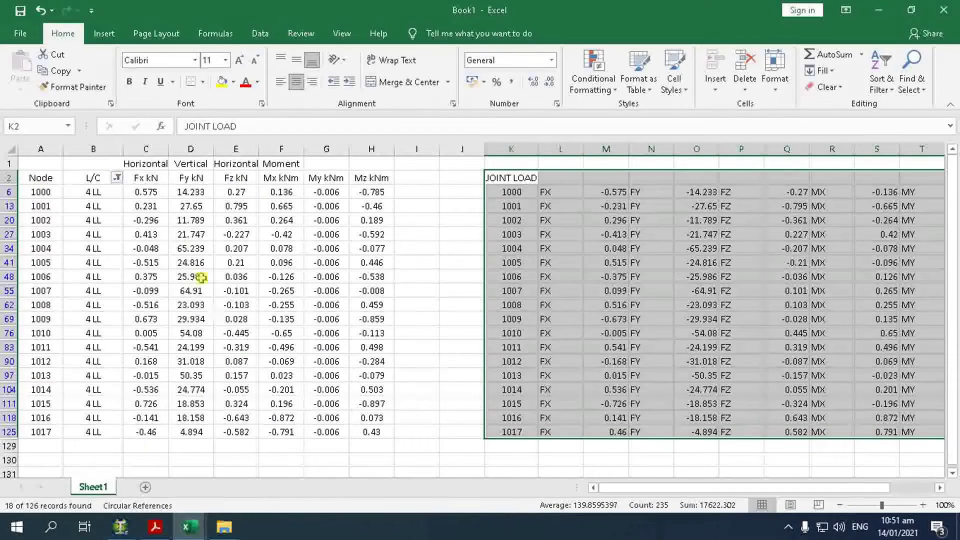
left_click(117, 179)
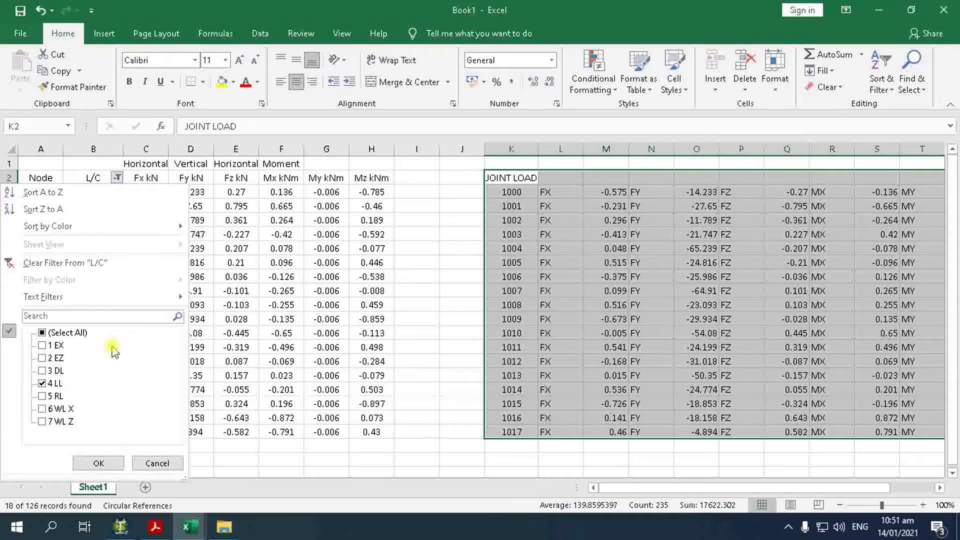
left_click(43, 396)
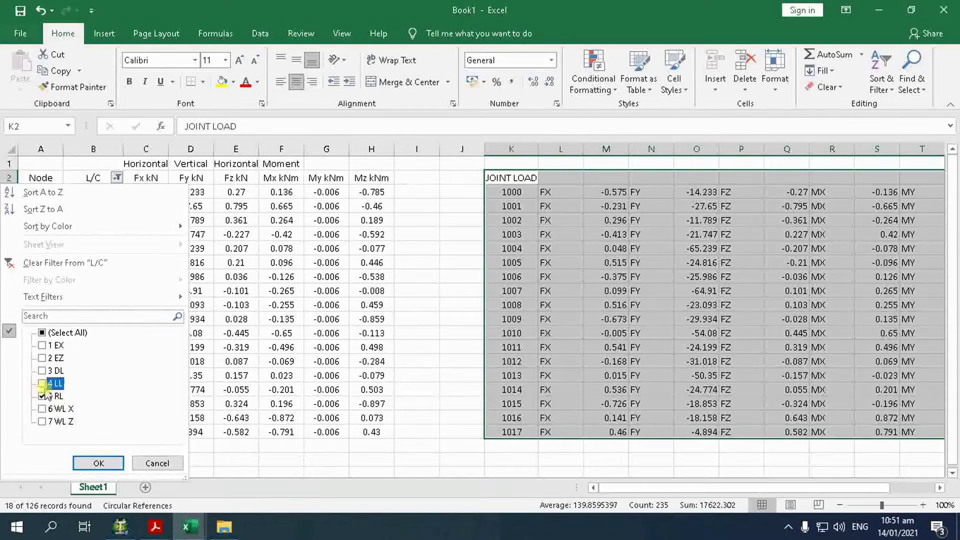
left_click(95, 464)
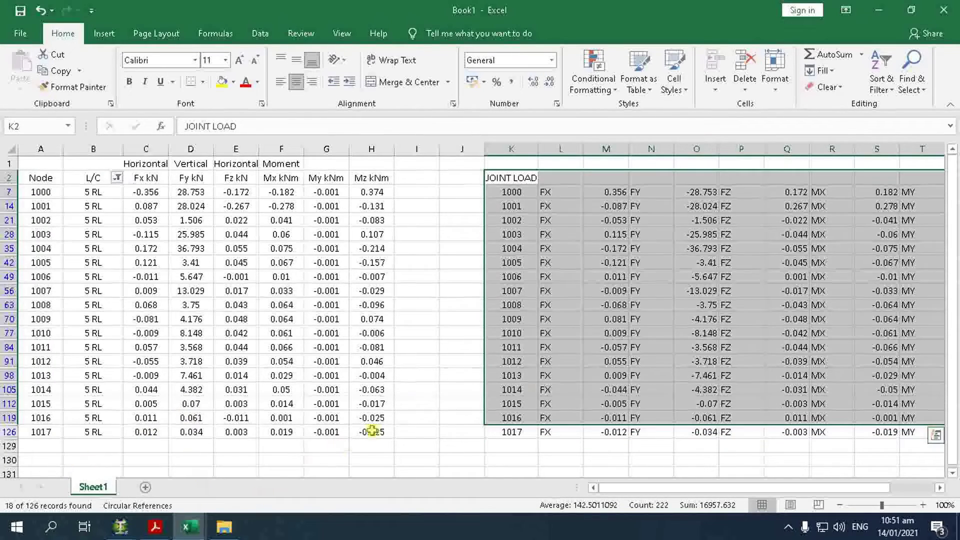
left_click(535, 376)
Return to STAAD.Pro and add primary load case 5 with loading type Roof Live and the title RL.
left_click(120, 527)
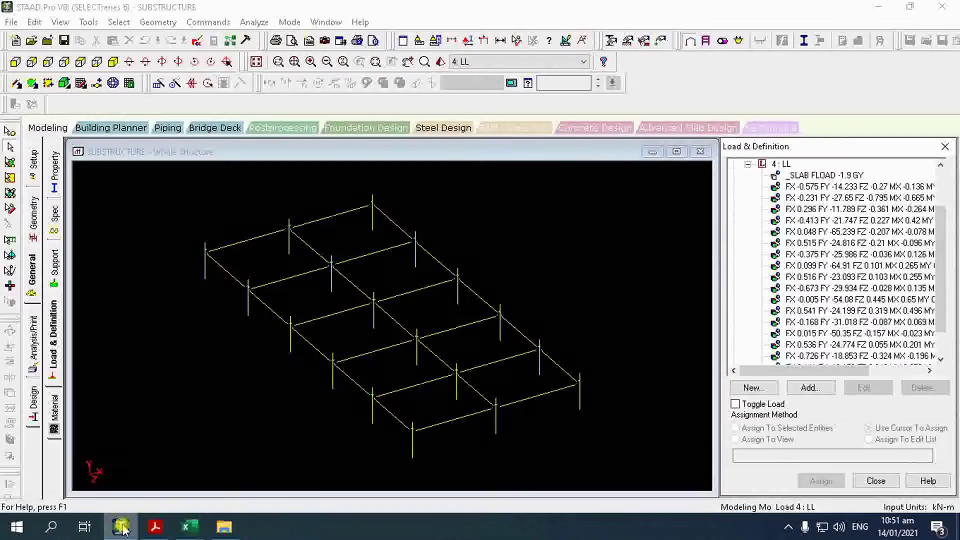
scroll(953, 255, "up", 1)
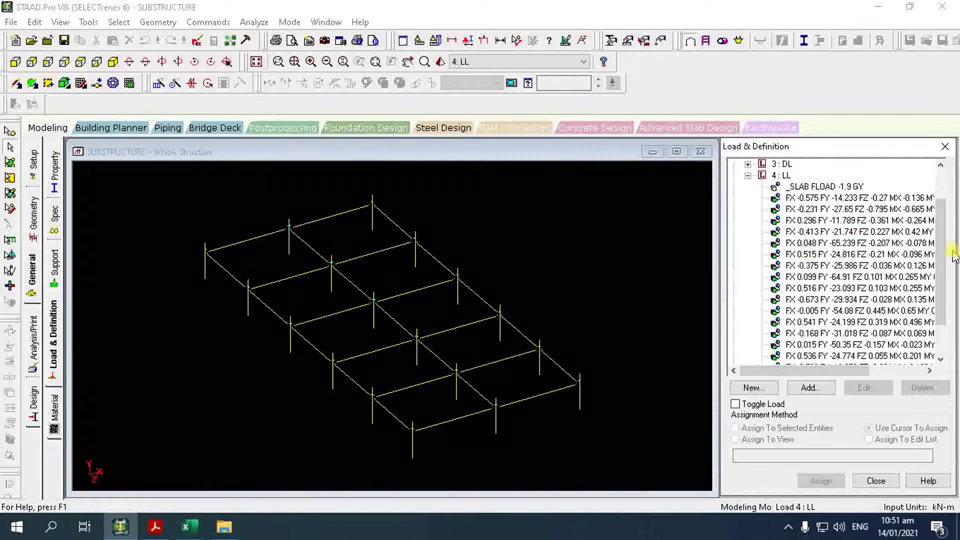
left_click_drag(950, 235, 945, 173)
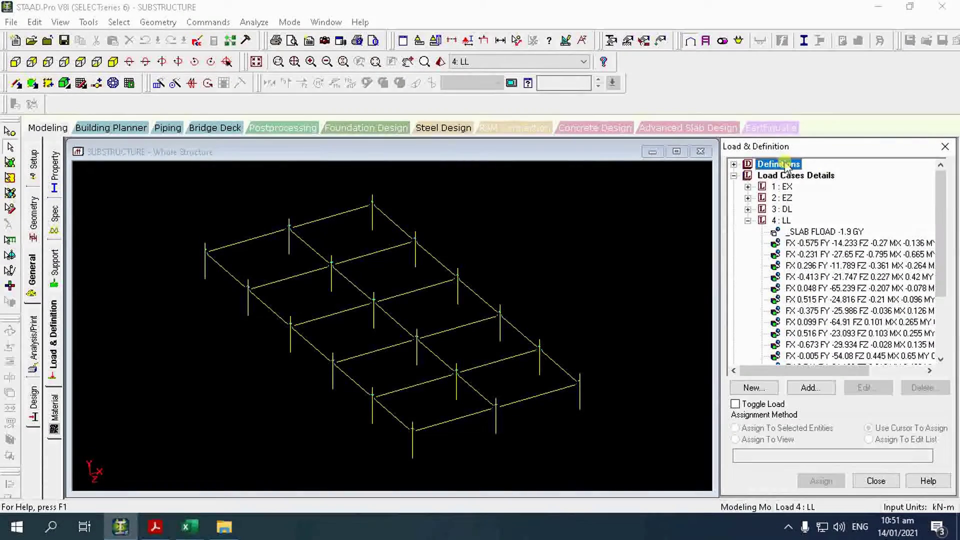
left_click(777, 176)
left_click(804, 389)
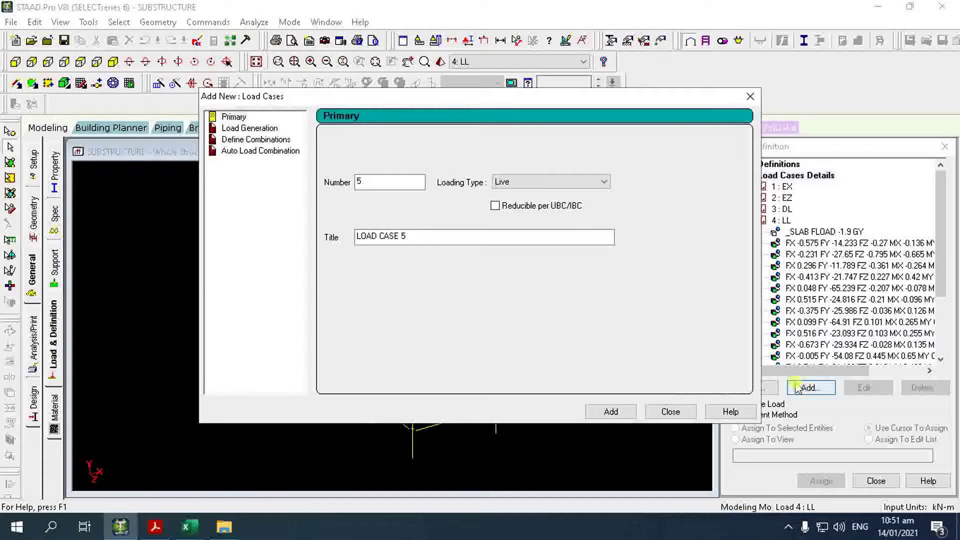
left_click(527, 184)
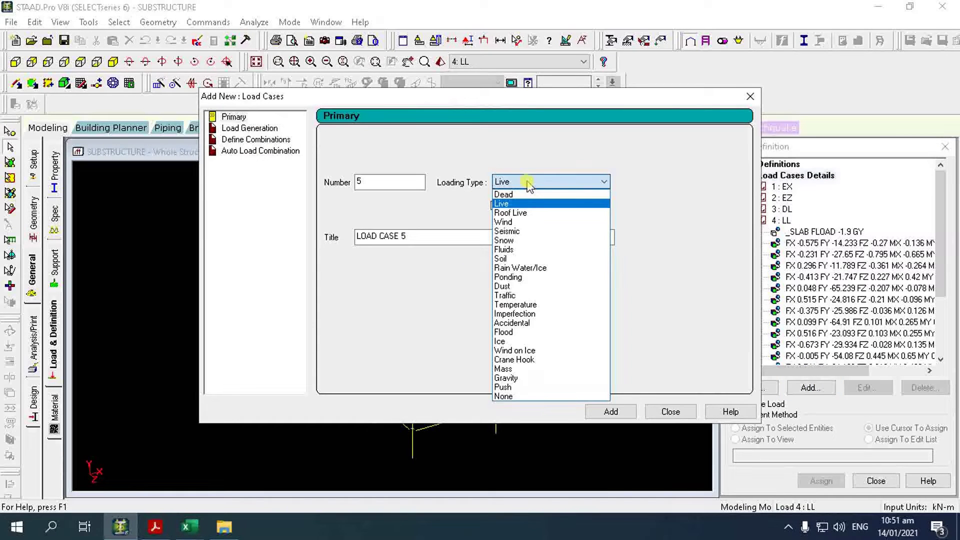
left_click(531, 215)
left_click_drag(423, 236, 238, 258)
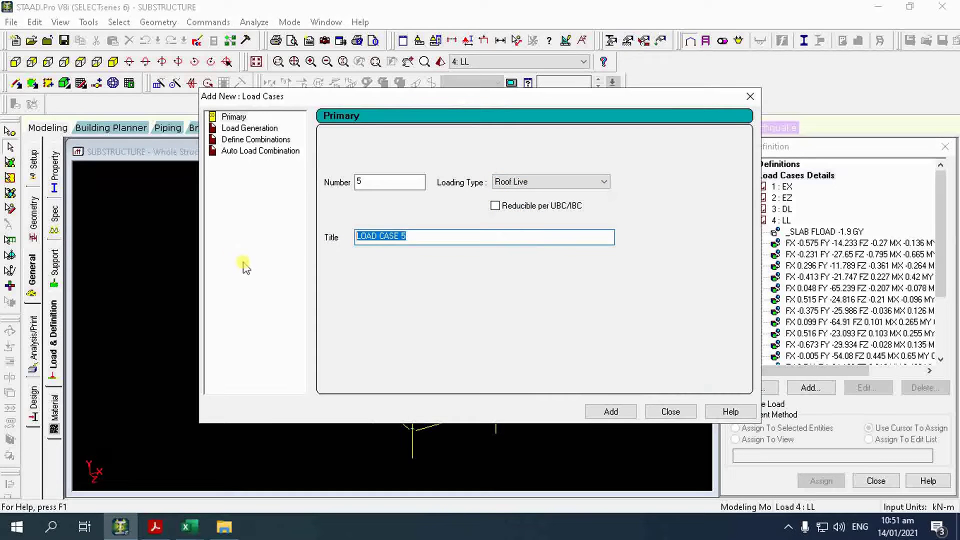
type("RL")
left_click(611, 412)
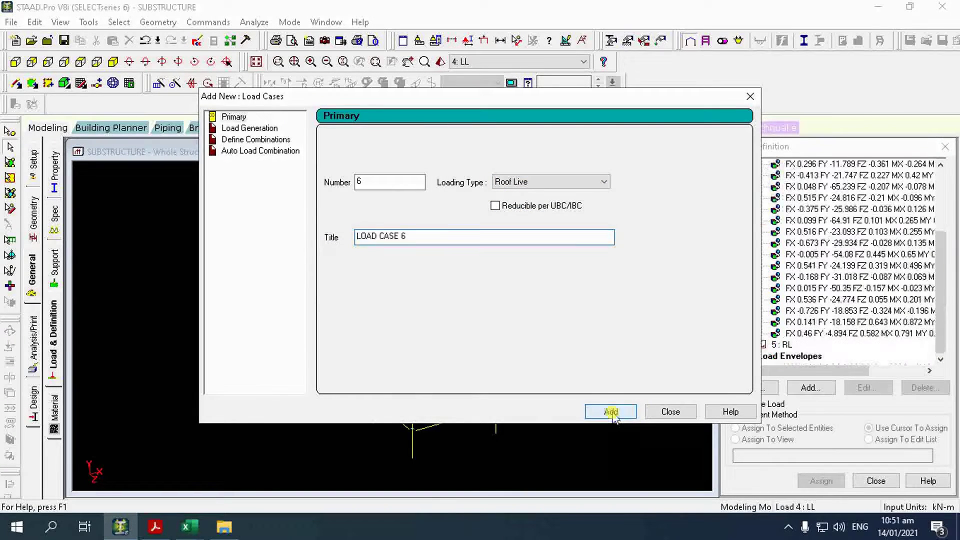
left_click(670, 412)
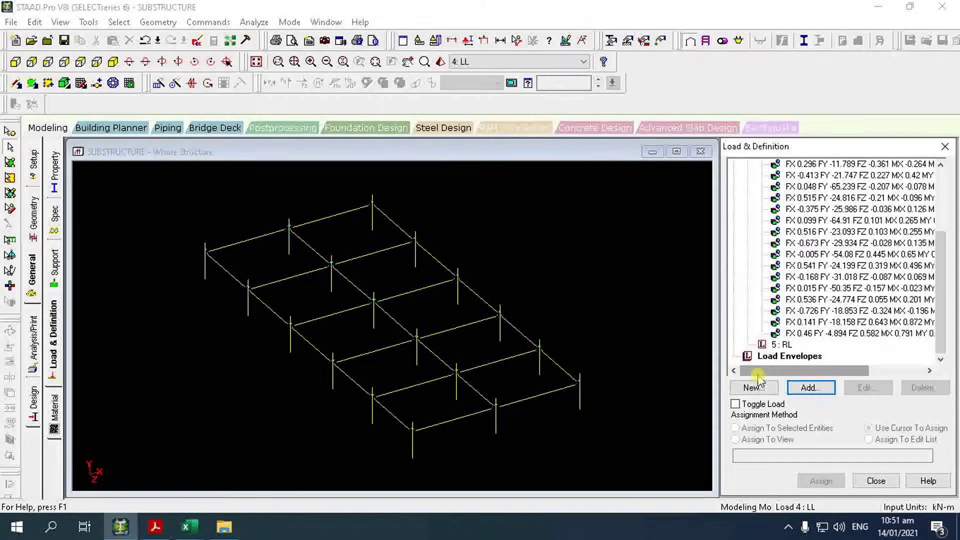
In the Book1 workbook, copy the 5 RL JOINT LOAD block for nodes 1000 to 1017 with its heading, and return to STAAD.Pro.
left_click(188, 525)
left_click(150, 475)
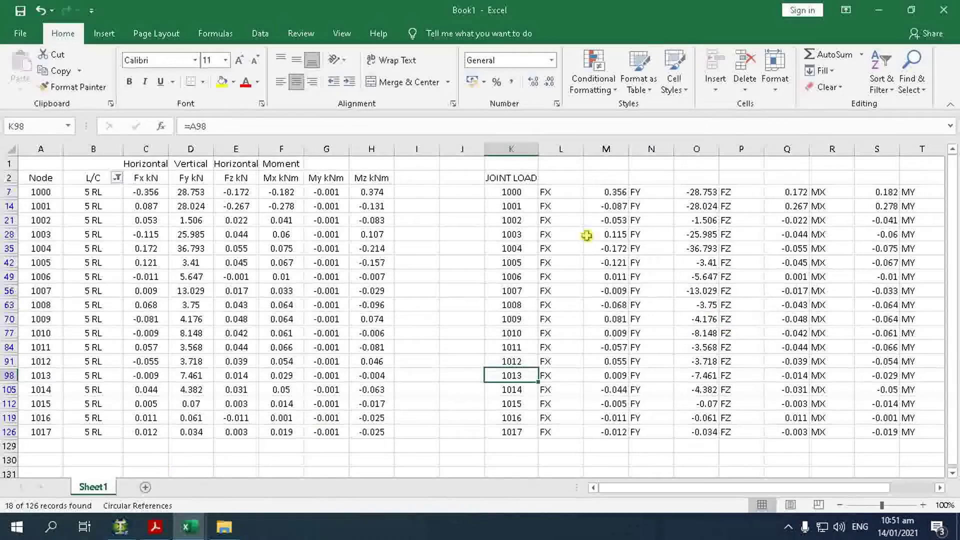
left_click_drag(508, 180, 649, 445)
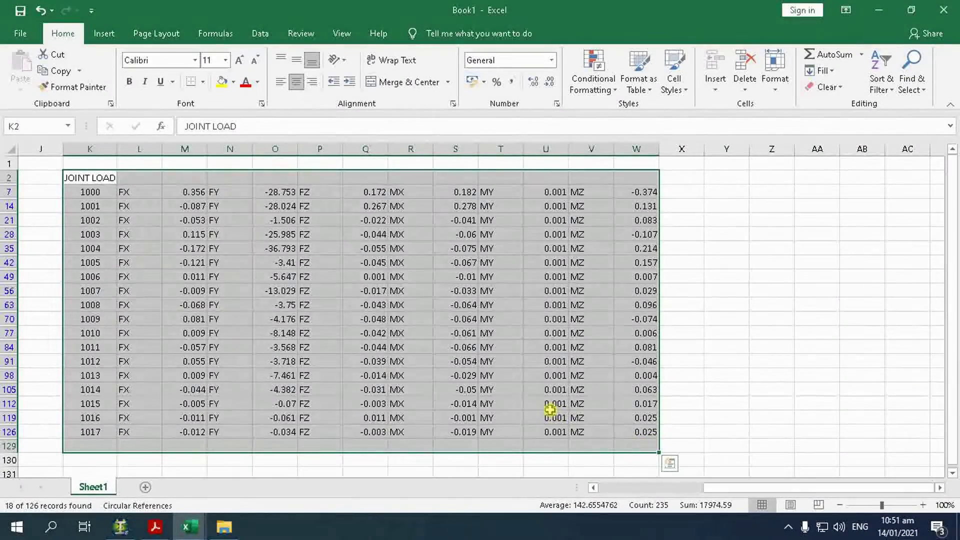
key("ctrl+c")
left_click(120, 526)
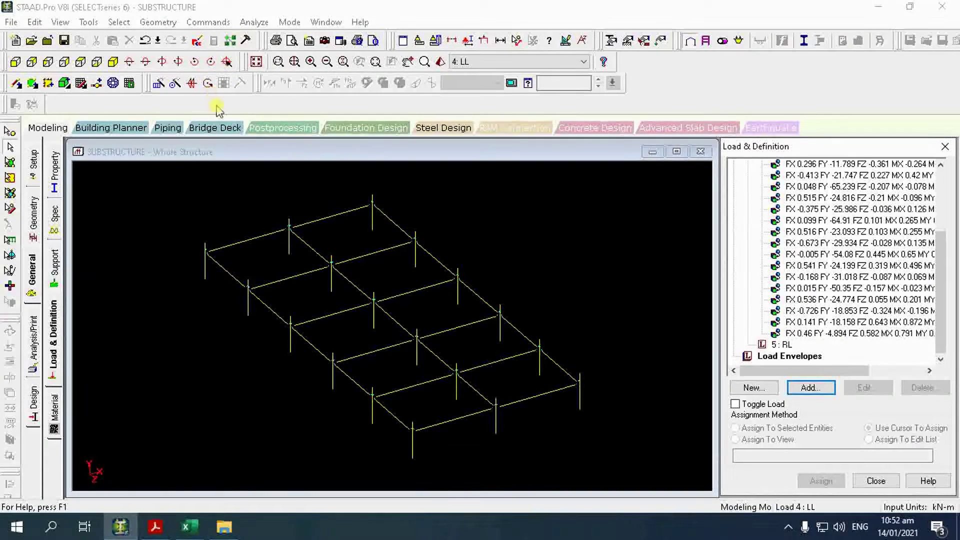
Save the modified structure, open its command file, and place the cursor at the end of the LOAD 5 title line.
left_click(198, 42)
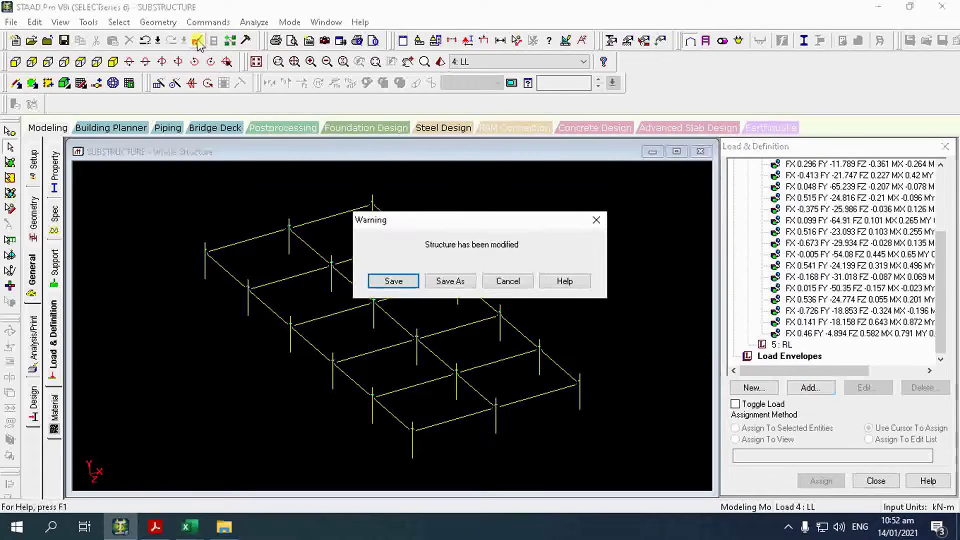
left_click(394, 282)
left_click(171, 342)
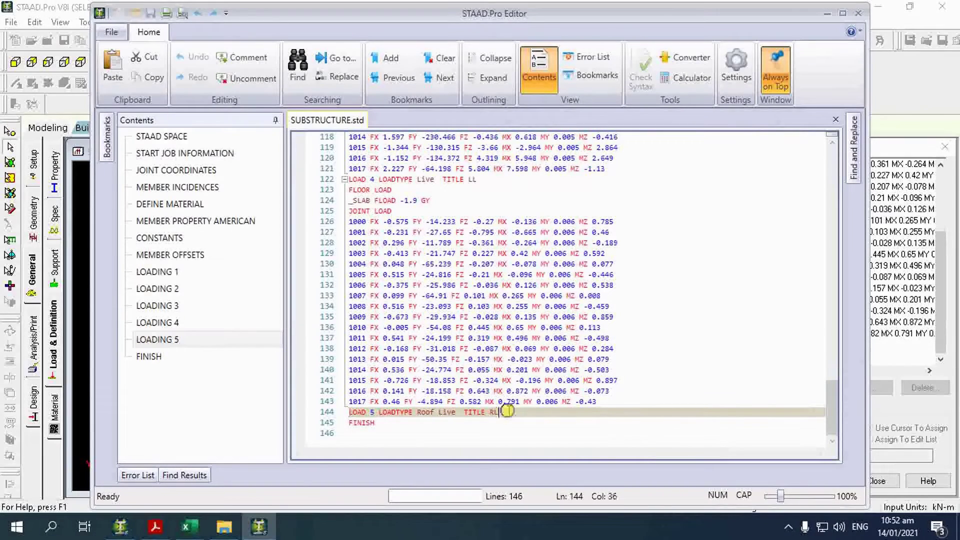
Paste the copied JOINT LOAD block under LOAD 5 without a trailing blank line, and save and close the command file.
key("Return")
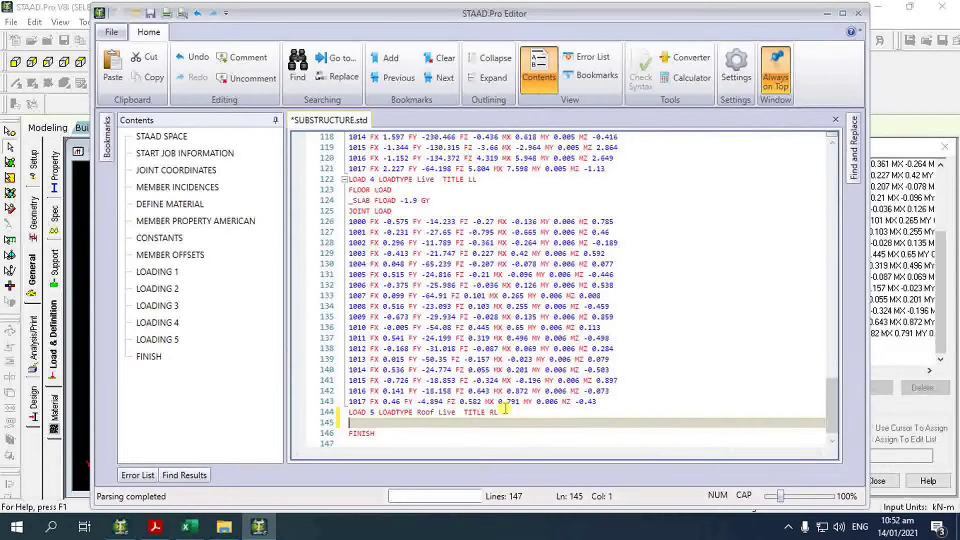
key("ctrl+v")
key("BackSpace")
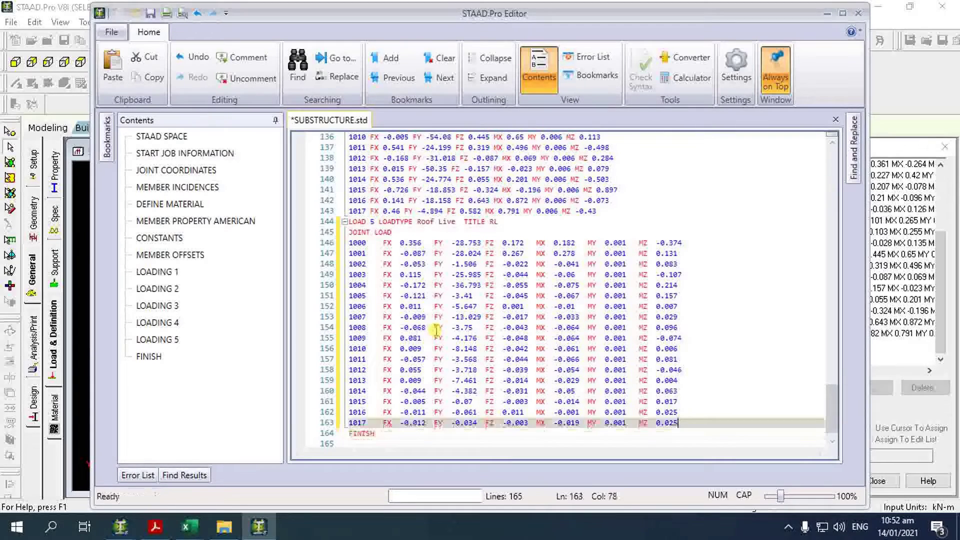
left_click(110, 33)
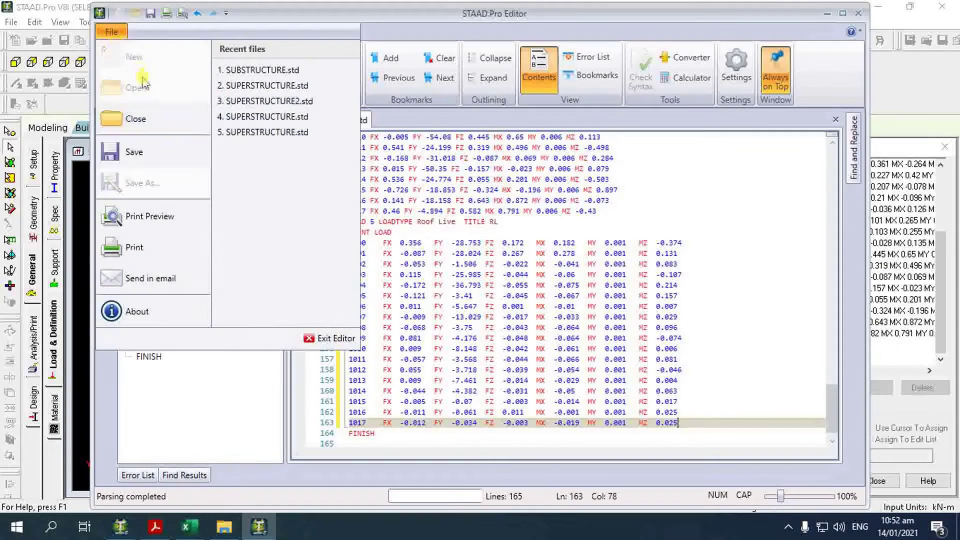
left_click(136, 155)
left_click(859, 14)
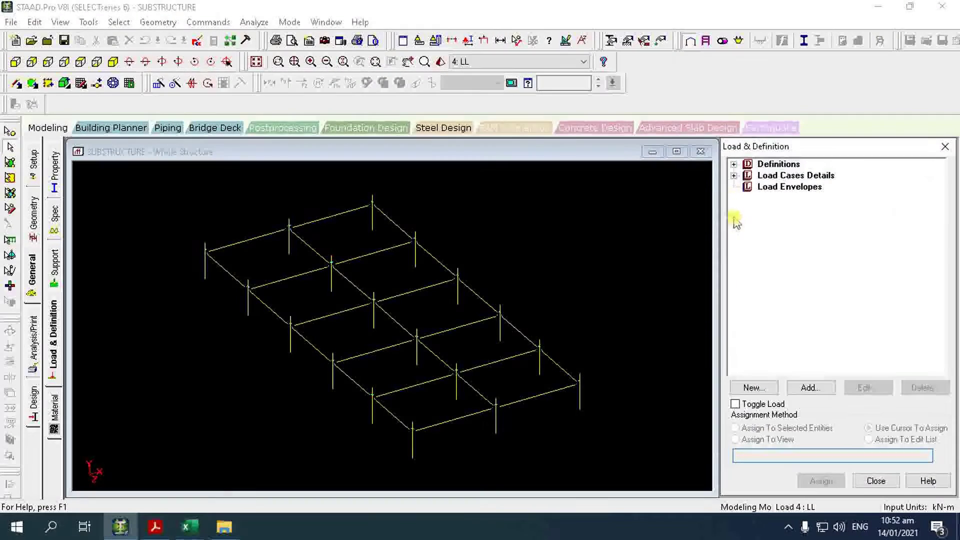
left_click(734, 176)
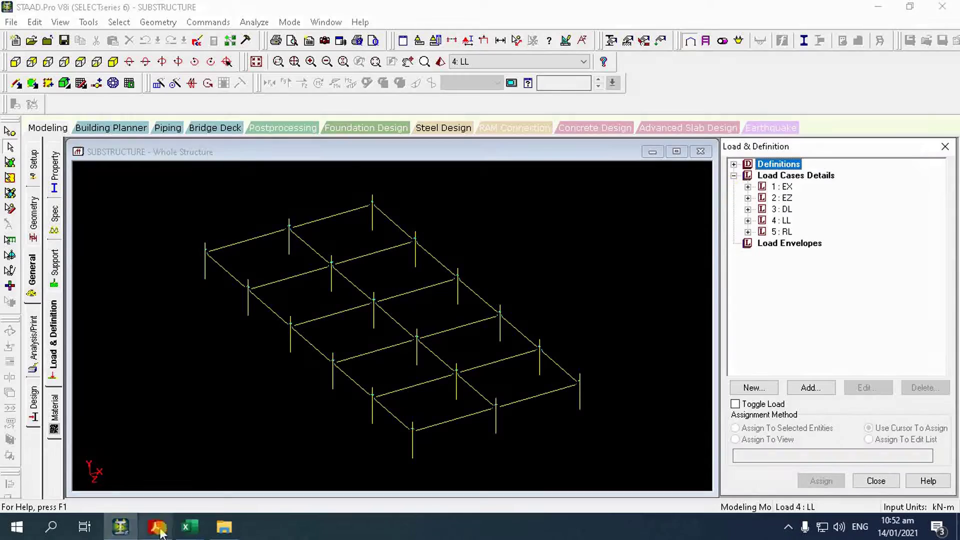
Switch to the Book1 workbook in Excel, clear the copy selection, and filter the L/C column to show only 6 WL X.
mouse_move(191, 531)
left_click(154, 465)
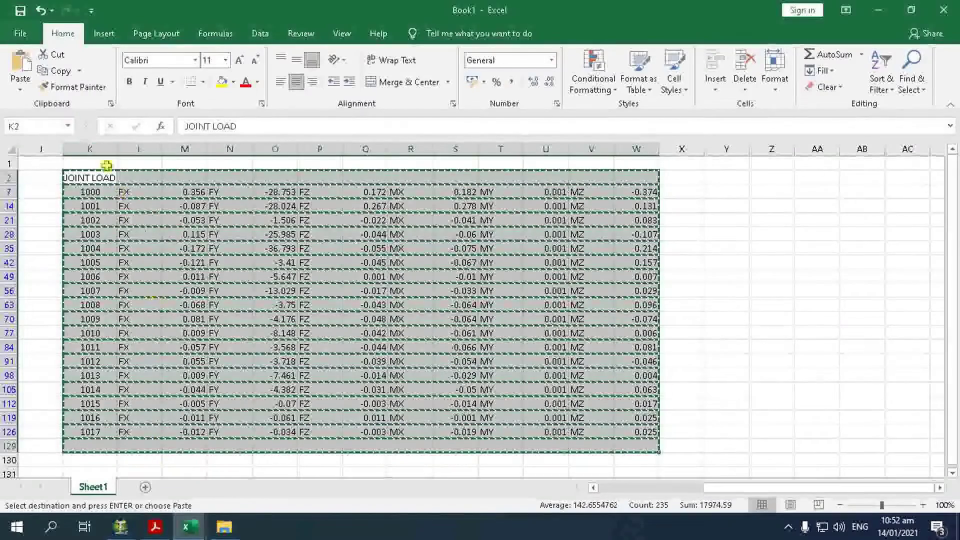
left_click(129, 233)
key("Escape")
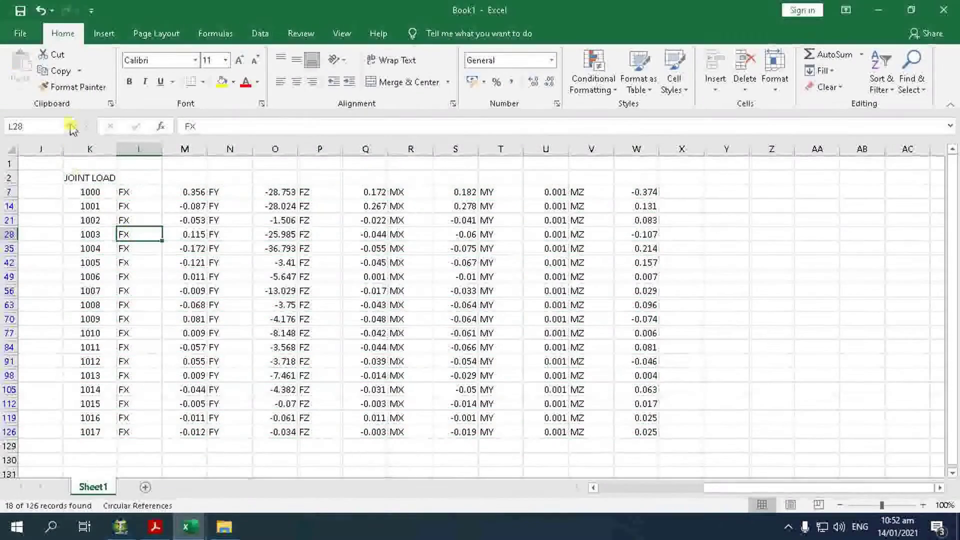
left_click_drag(731, 493, 603, 487)
left_click(117, 179)
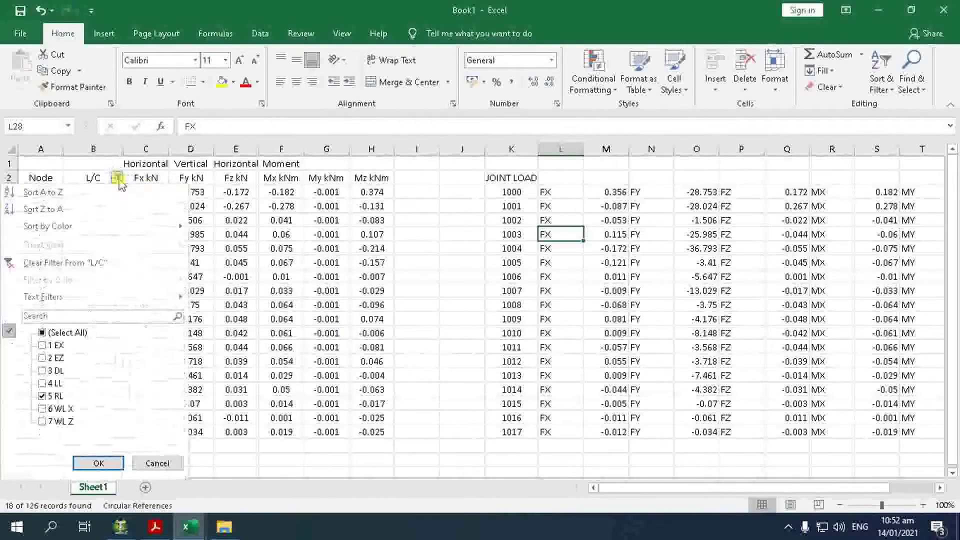
left_click(42, 396)
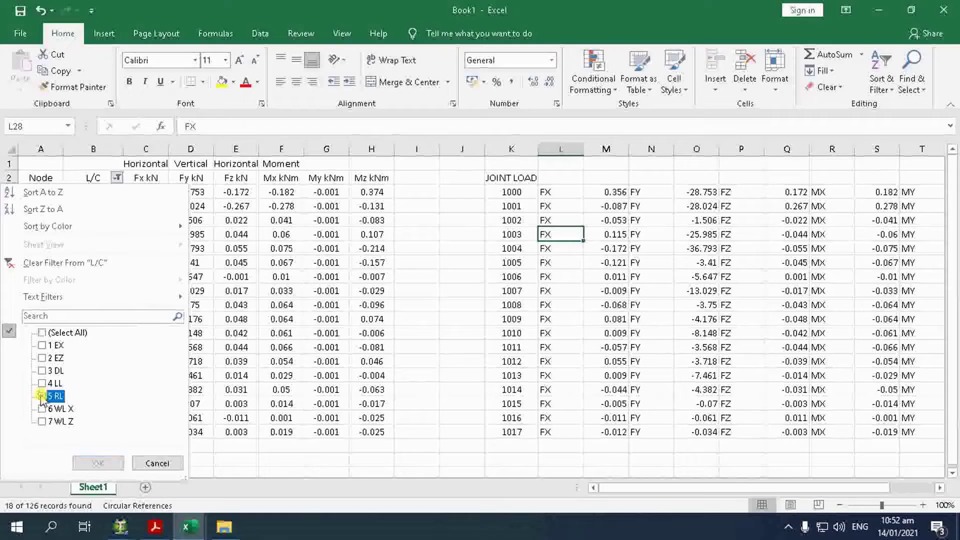
left_click(43, 409)
left_click(96, 463)
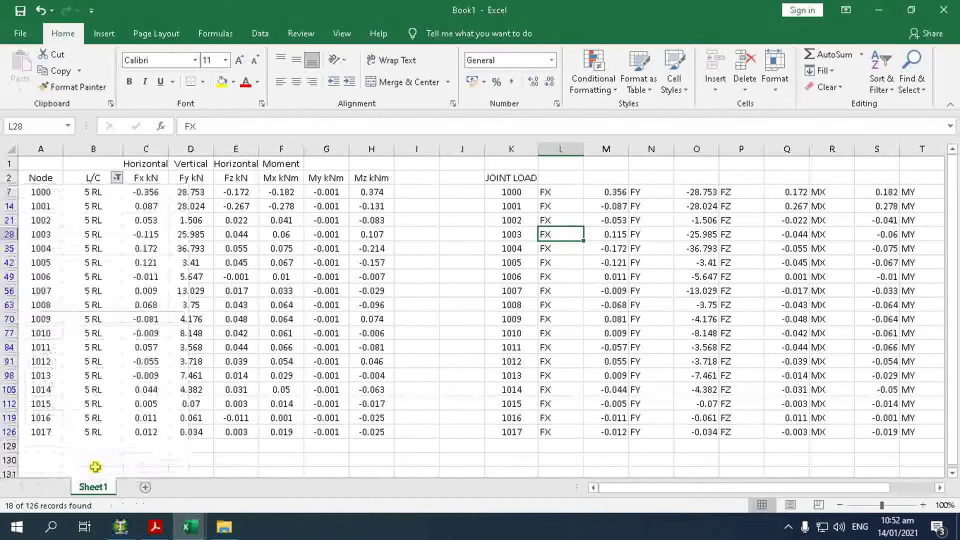
Return to STAAD.Pro and add primary load case 6 with loading type Wind and the title WL X.
left_click(121, 526)
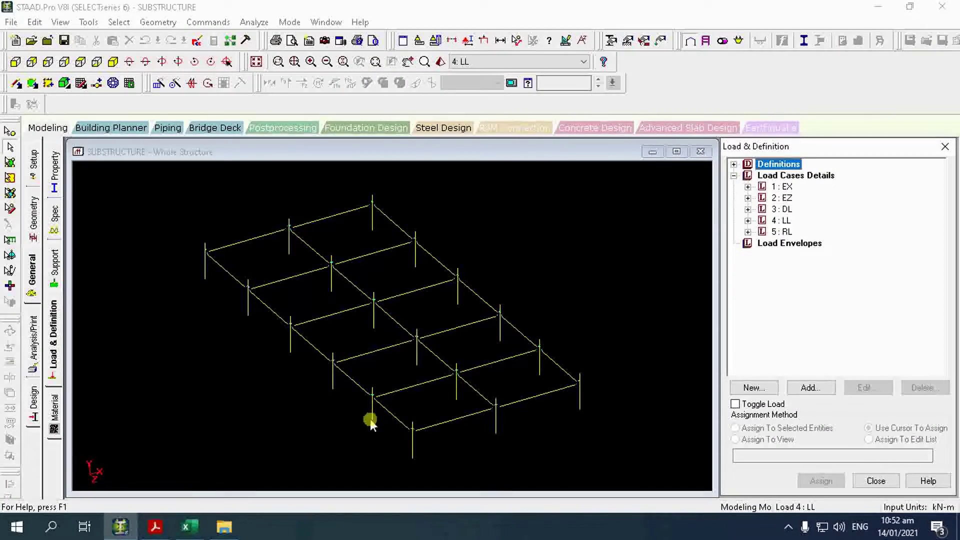
left_click(786, 177)
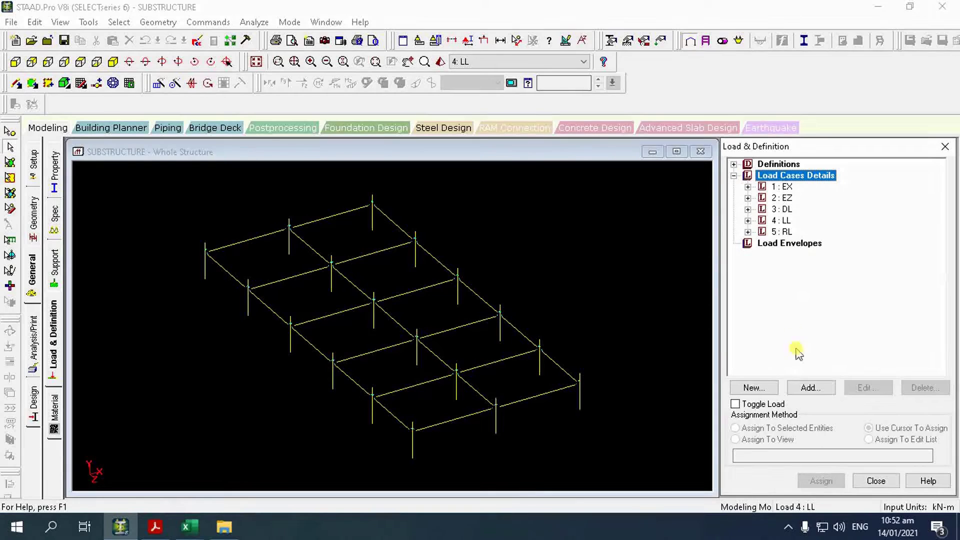
left_click(795, 386)
left_click(497, 183)
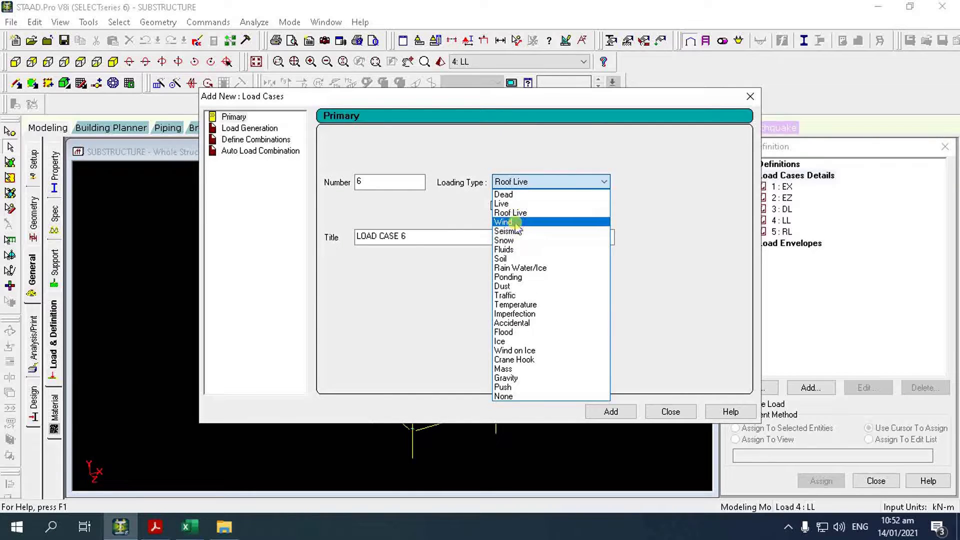
left_click(513, 221)
left_click_drag(421, 239, 260, 259)
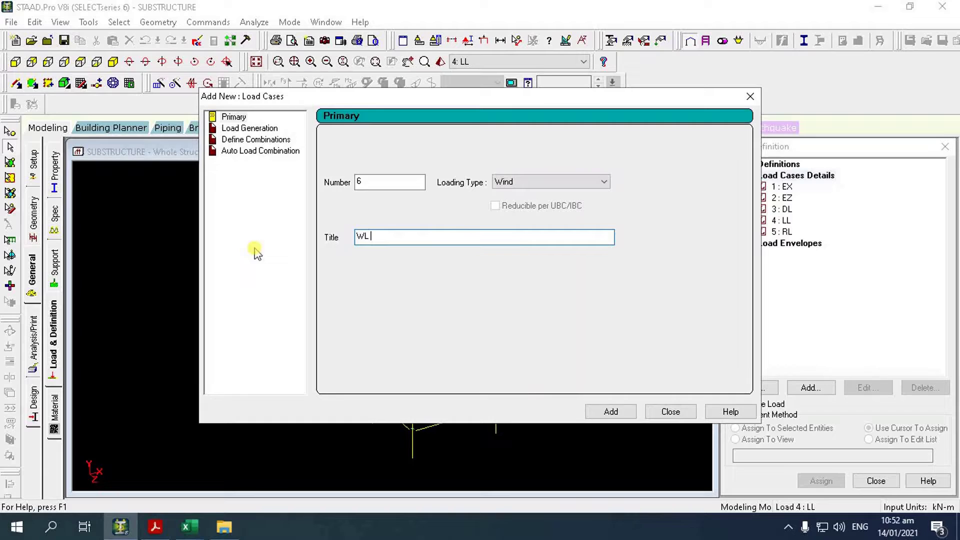
left_click(612, 413)
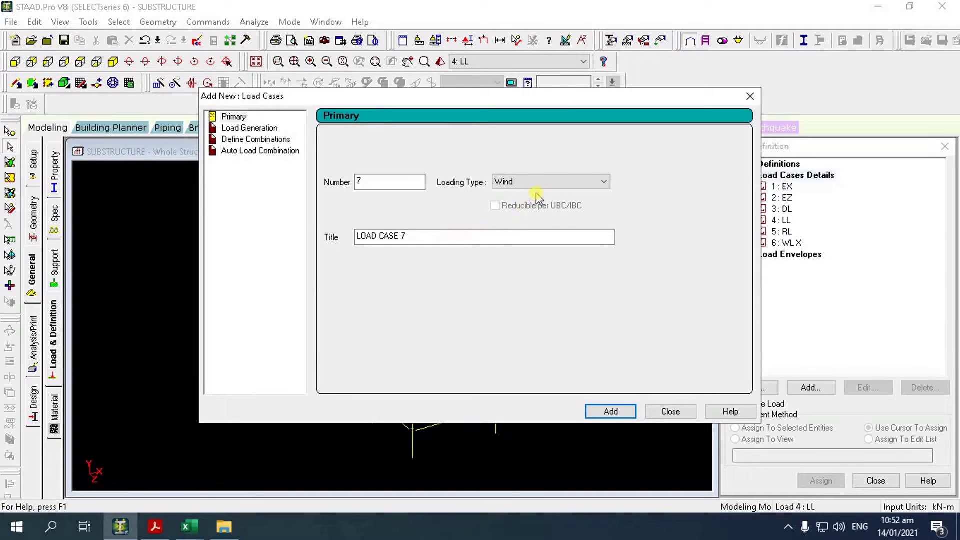
Add primary load case 7 with loading type Wind and the title WL Z, and close the load case dialog.
left_click_drag(440, 235, 248, 265)
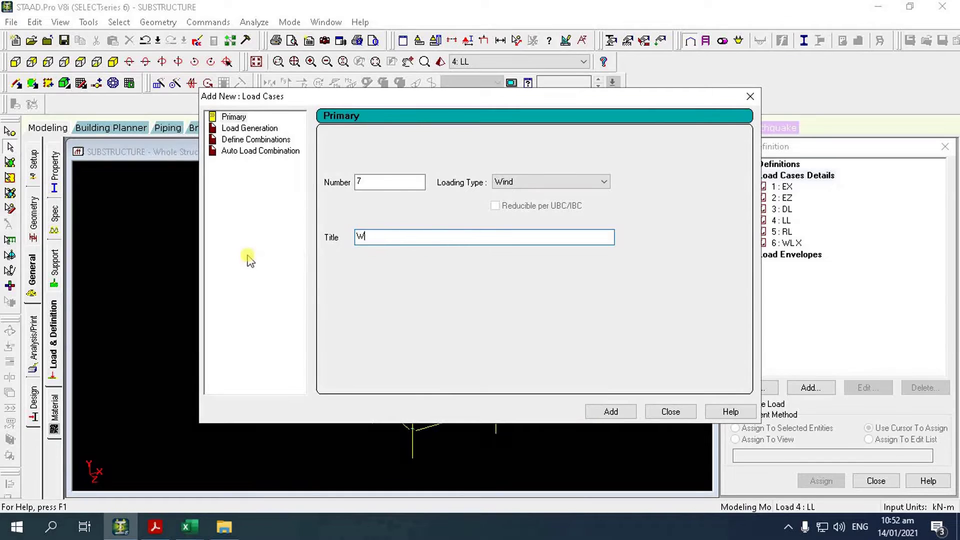
left_click(610, 412)
left_click(665, 415)
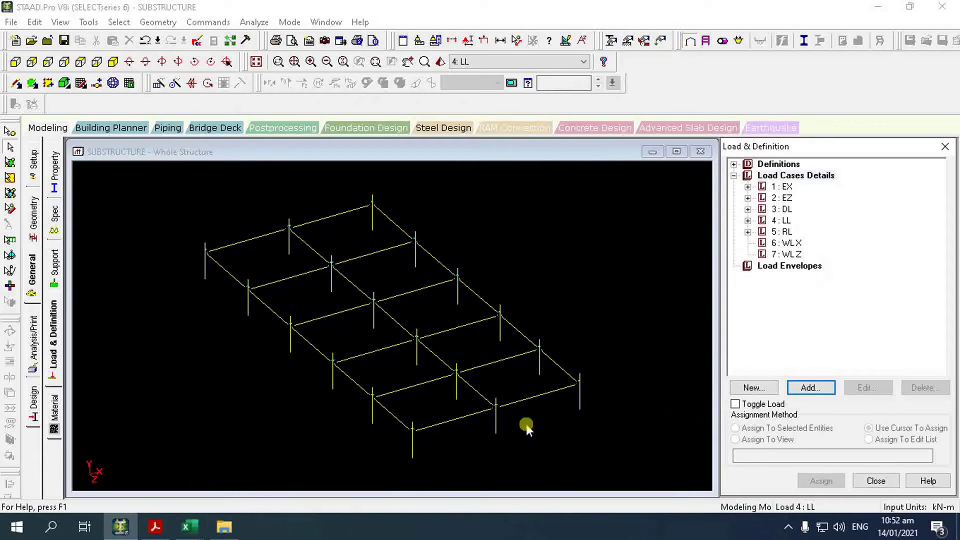
In the Book1 workbook, copy the 6 WL X JOINT LOAD block for nodes 1000 to 1017 with its heading, and return to STAAD.Pro.
mouse_move(189, 527)
left_click(149, 469)
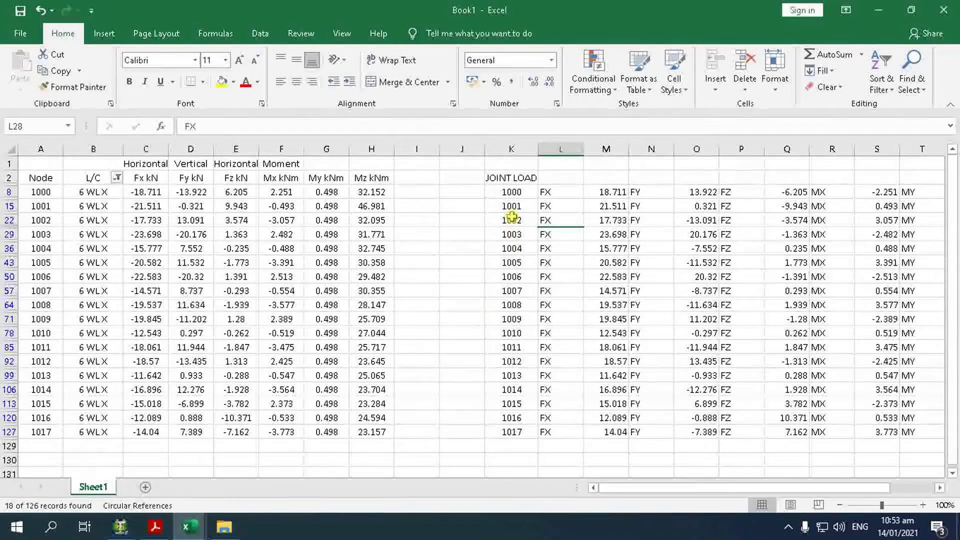
left_click_drag(493, 177, 872, 439)
key("ctrl+c")
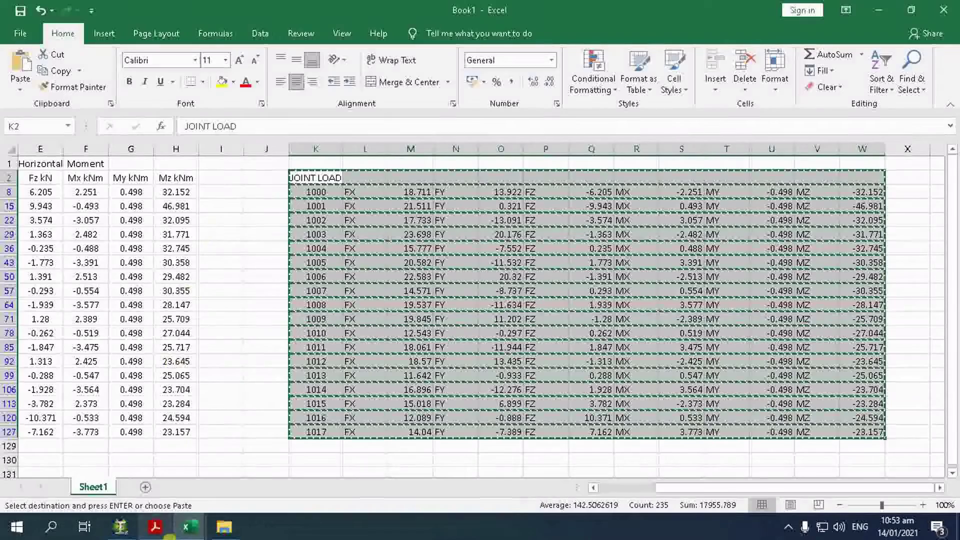
left_click(120, 526)
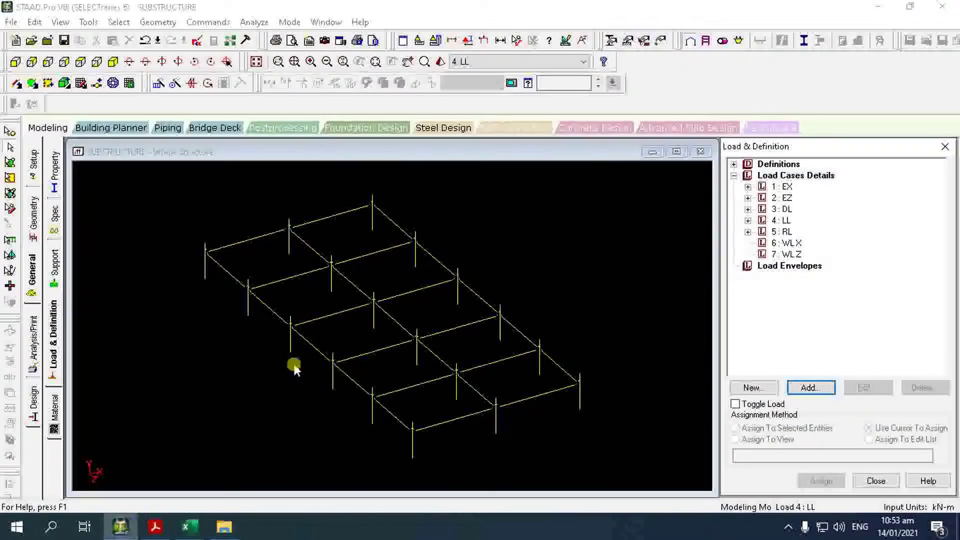
Save the modified structure, open its command file, and place the cursor at the end of the LOAD 6 title line.
left_click(196, 40)
left_click(396, 284)
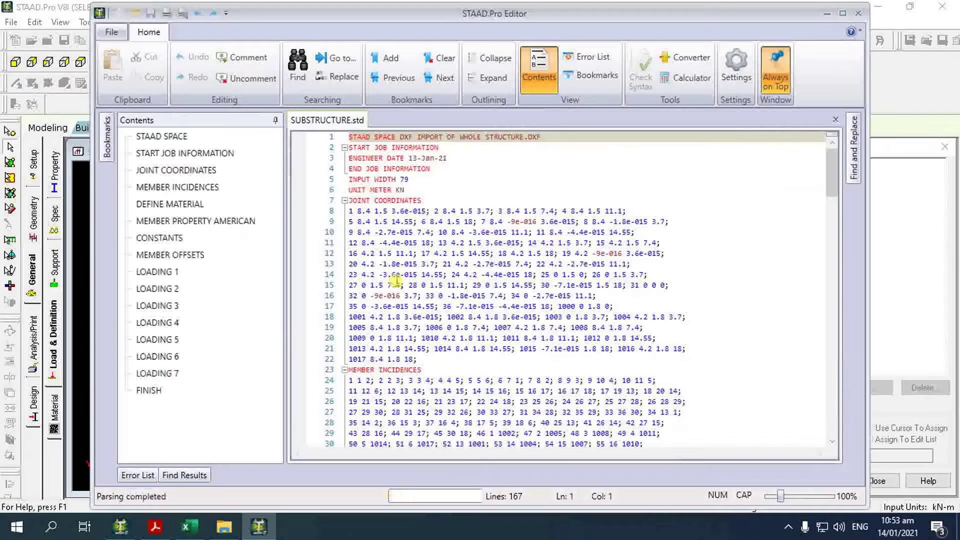
left_click(175, 378)
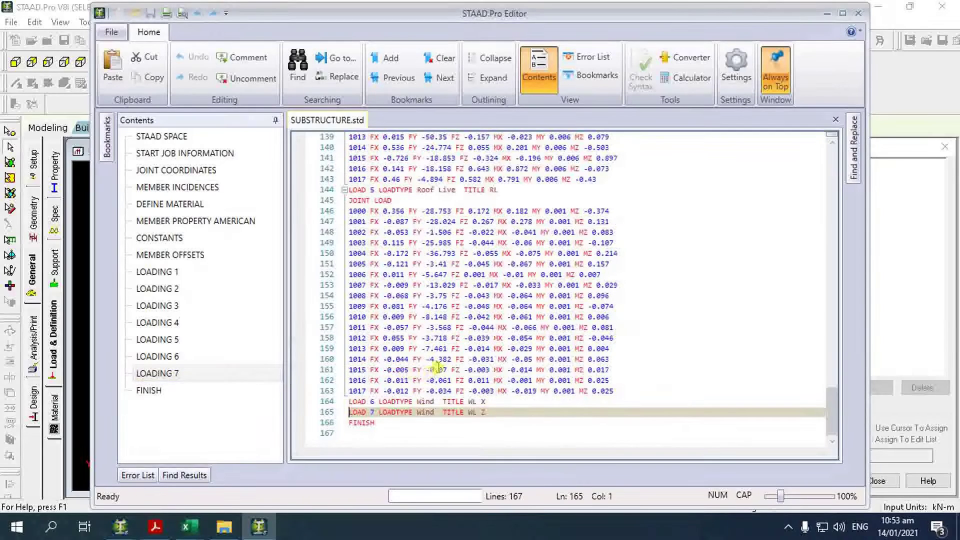
left_click(494, 404)
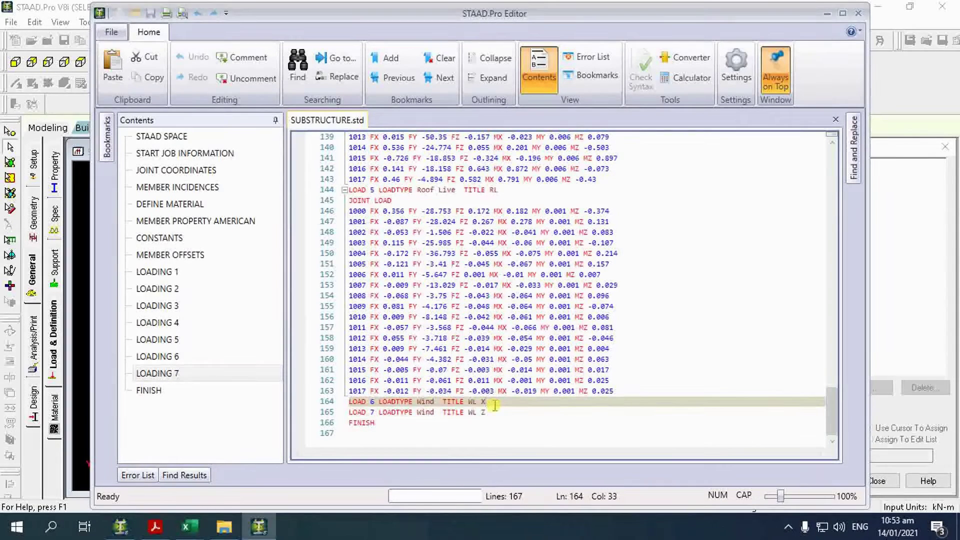
left_click(492, 414)
left_click(490, 402)
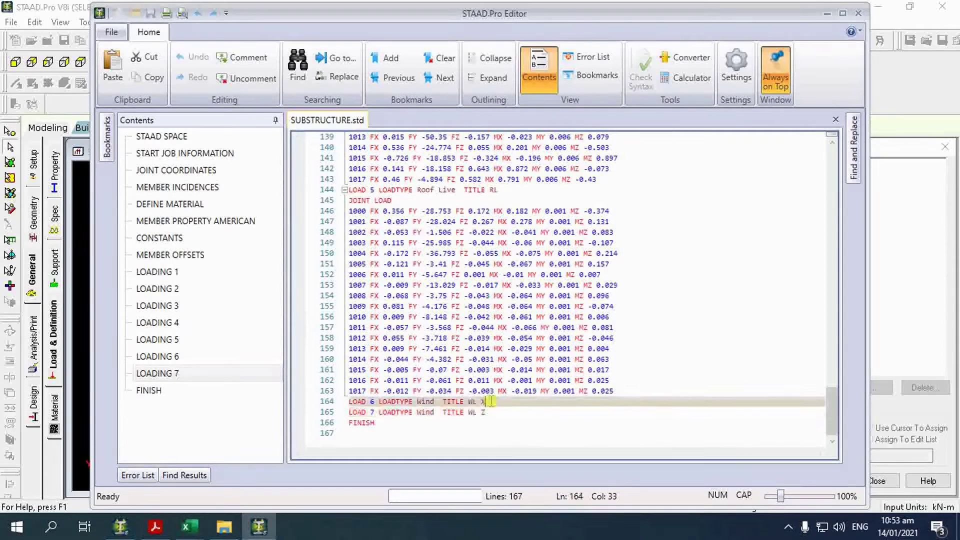
Paste the copied JOINT LOAD block on a new line under LOAD 6 and remove the trailing blank line.
key("Return")
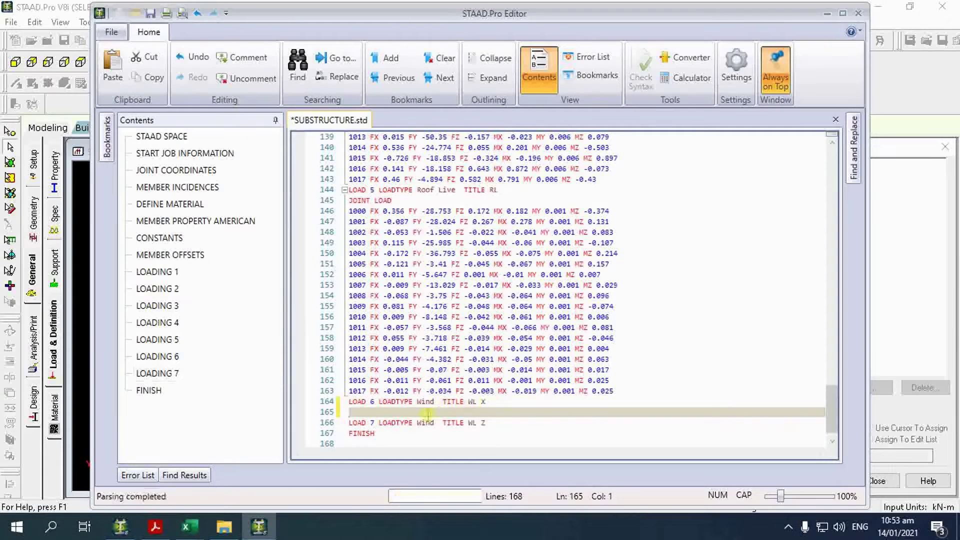
right_click(358, 413)
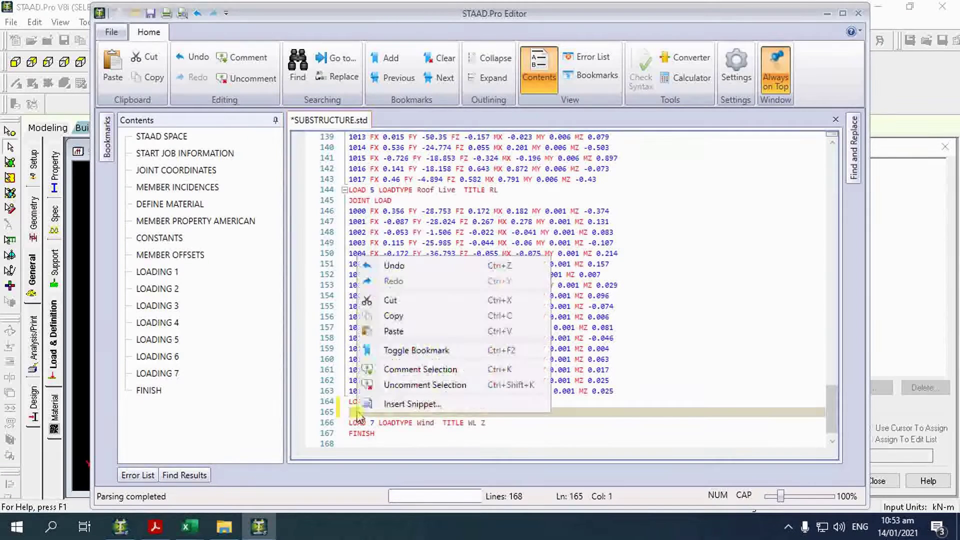
left_click(386, 388)
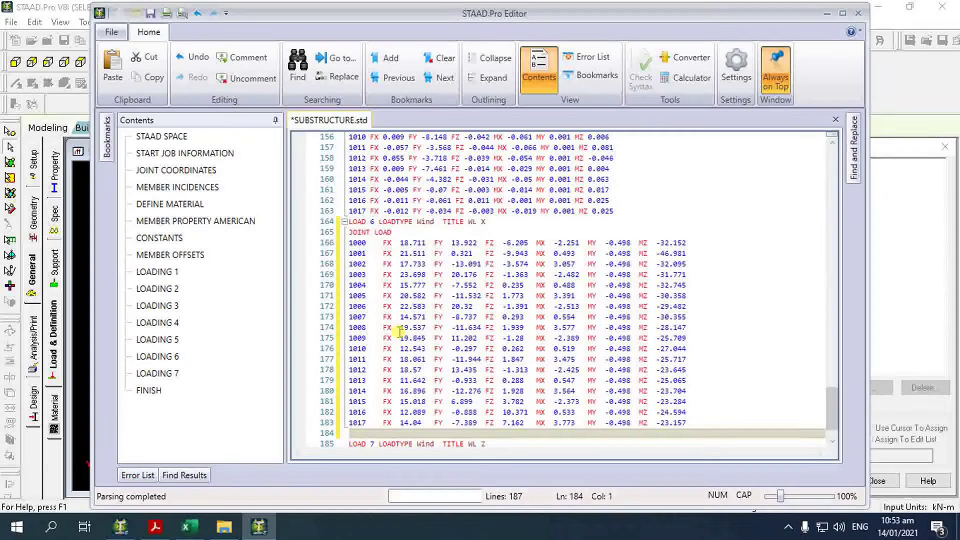
key("BackSpace")
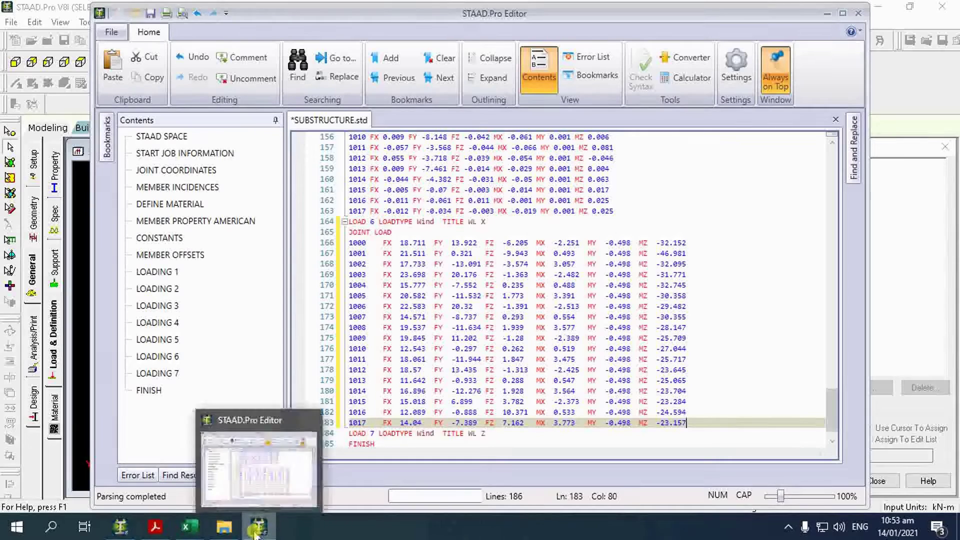
Switch to the Book1 workbook, minimize the command file editor, and filter the L/C column to show only 7 WL Z.
mouse_move(189, 533)
left_click(114, 465)
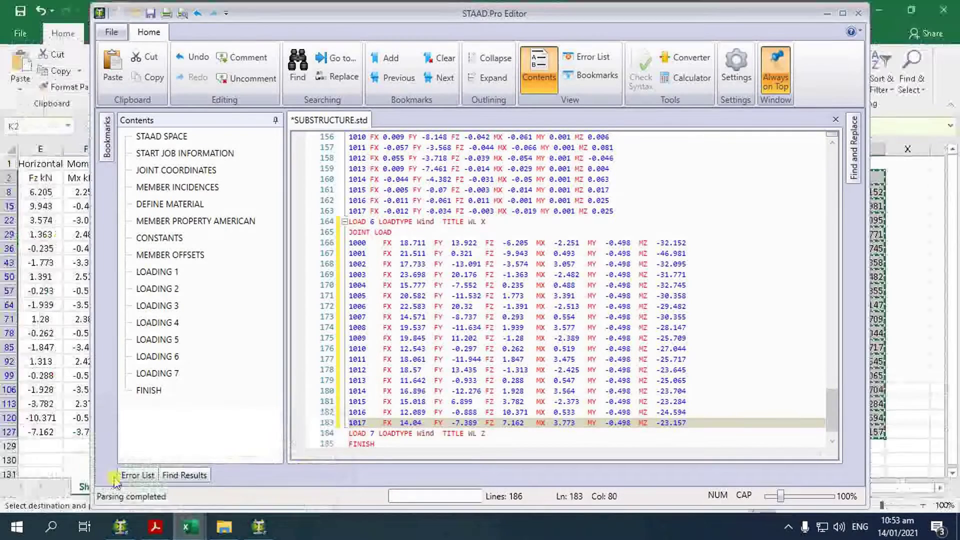
left_click(826, 14)
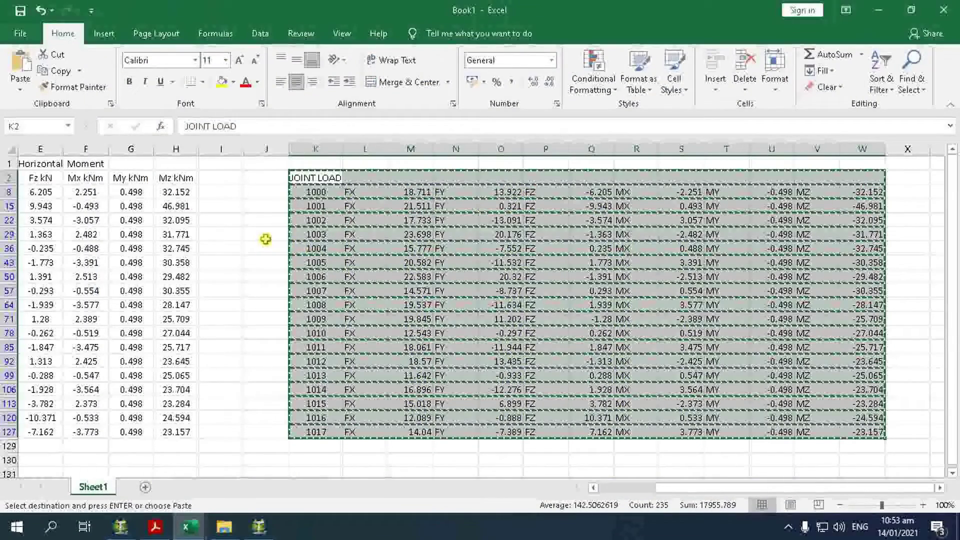
key("Escape")
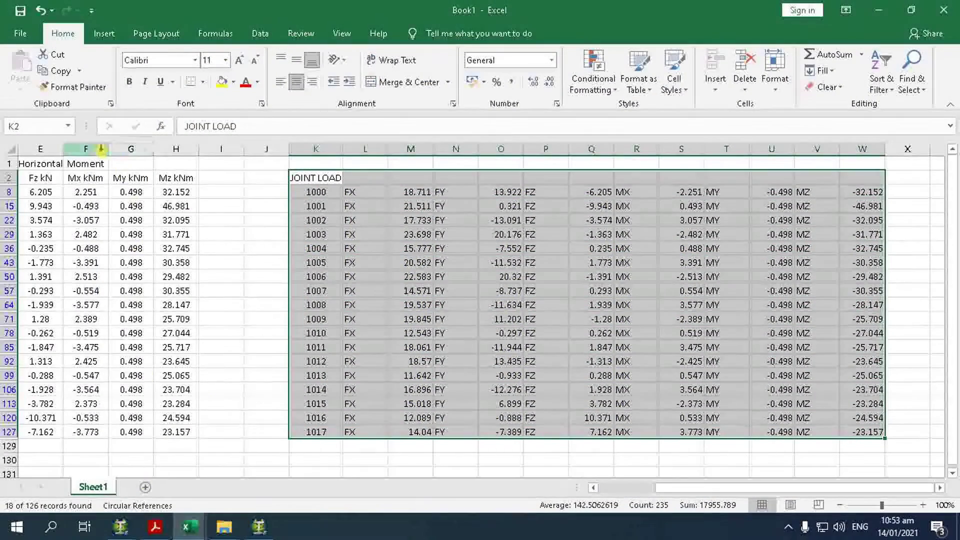
left_click_drag(699, 486, 379, 497)
left_click(118, 179)
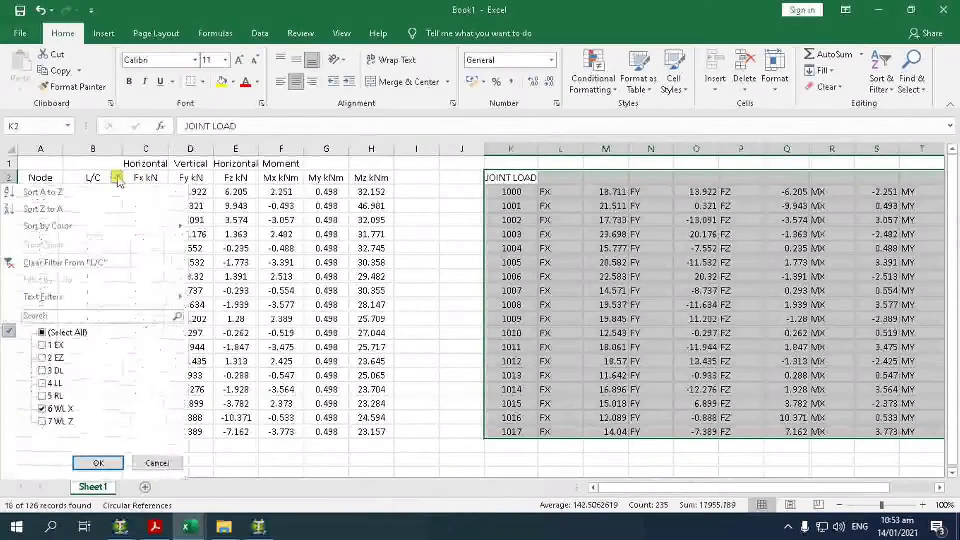
left_click(43, 423)
left_click(42, 408)
left_click(99, 463)
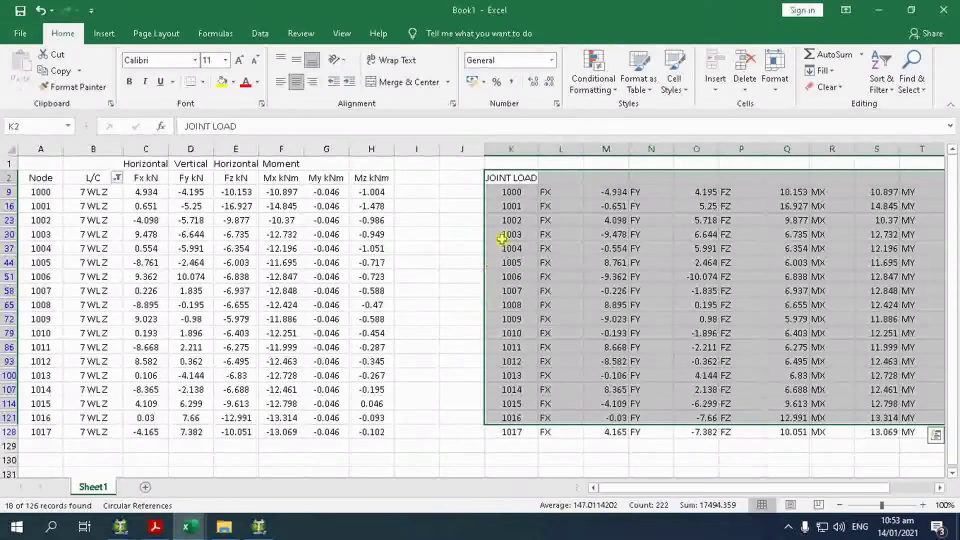
Copy the 7 WL Z JOINT LOAD block for nodes 1000 to 1017 with its heading, and return to the STAAD.Pro command file editor.
left_click(507, 274)
left_click_drag(497, 177, 776, 414)
key("ctrl+c")
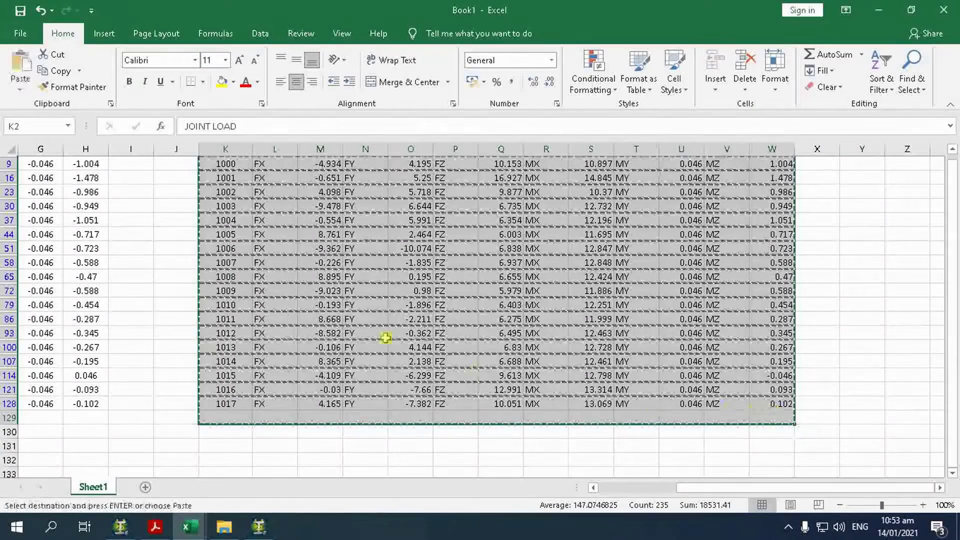
left_click(120, 527)
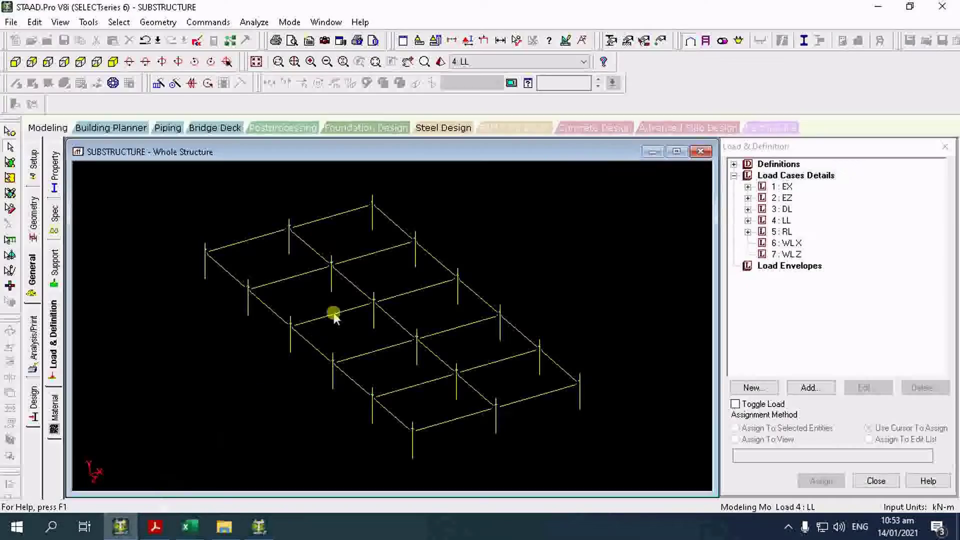
left_click(259, 527)
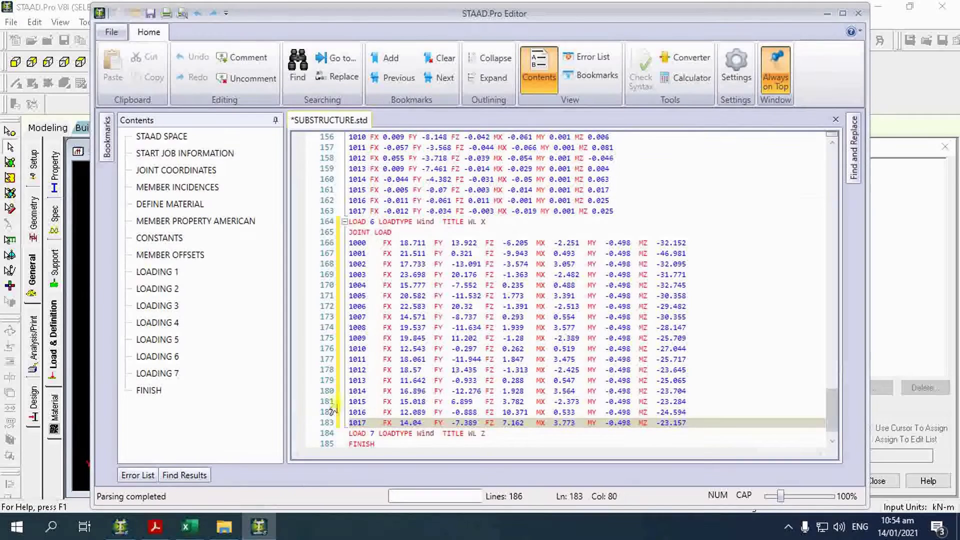
Paste the copied JOINT LOAD block under the LOAD 7 title line without a trailing blank line, and save the command file.
left_click(502, 434)
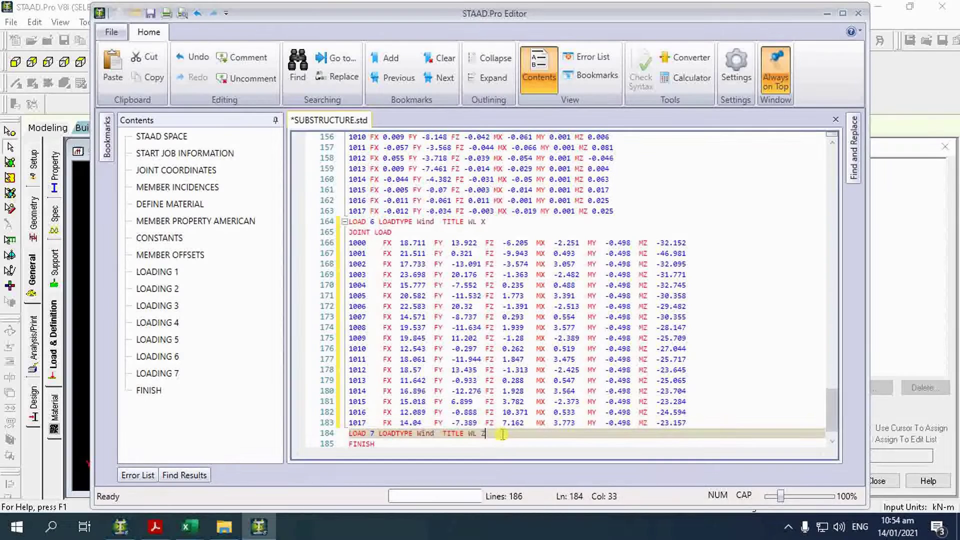
key("Return")
key("ctrl+v")
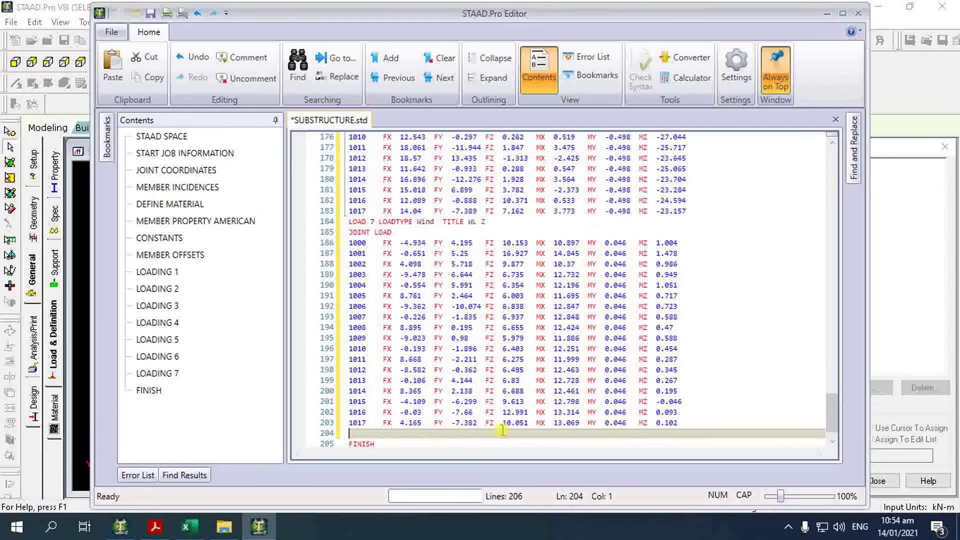
key("BackSpace")
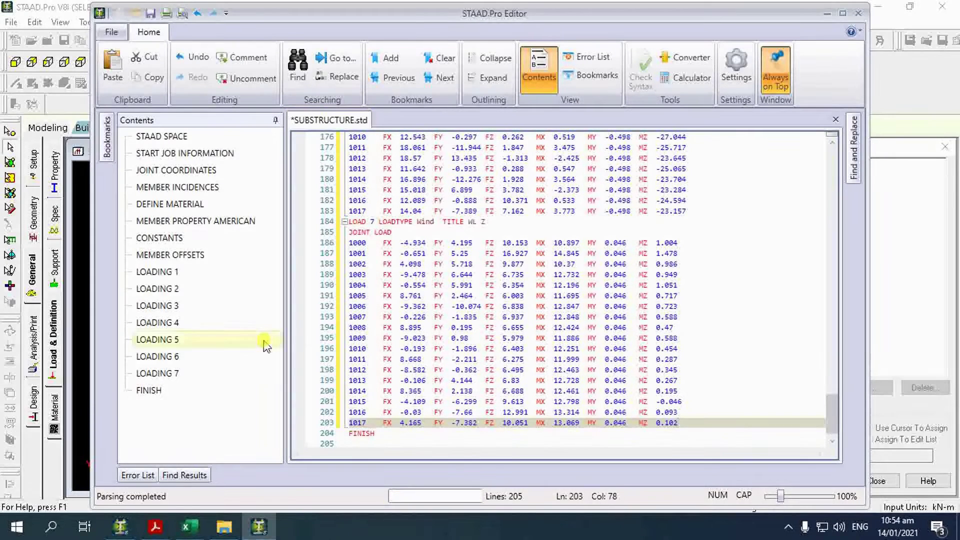
left_click(111, 32)
key("Escape")
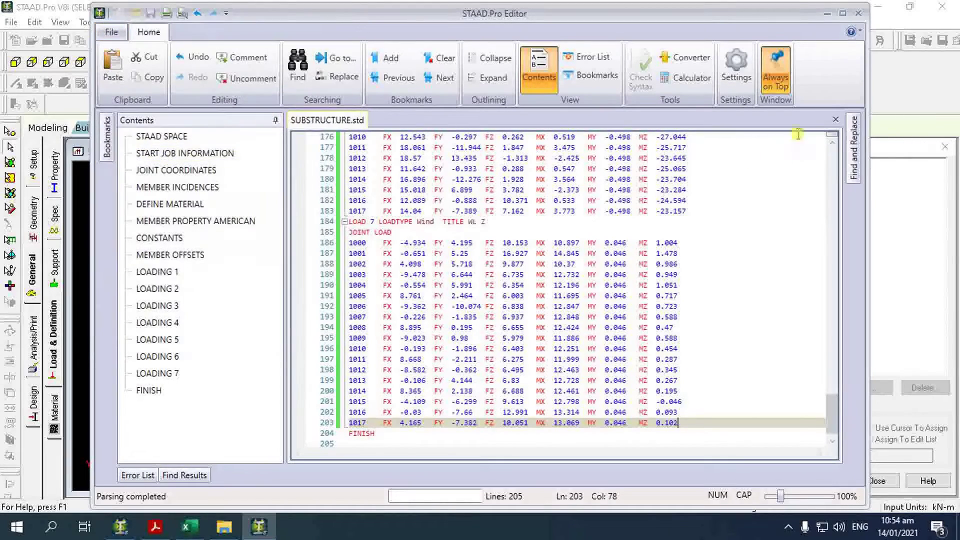
Close the command file editor, cancel the pending copy in the Book1 workbook and minimize the workbook.
left_click(859, 13)
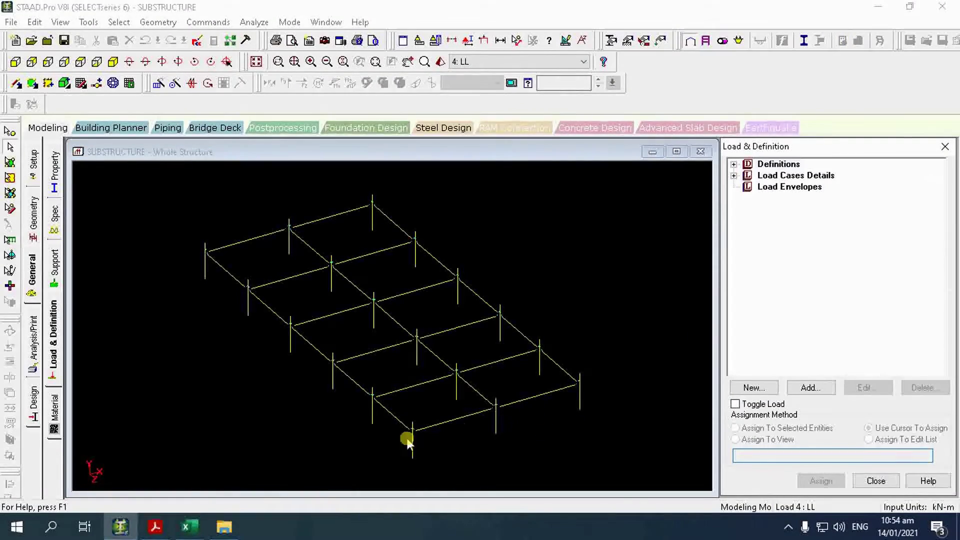
mouse_move(189, 526)
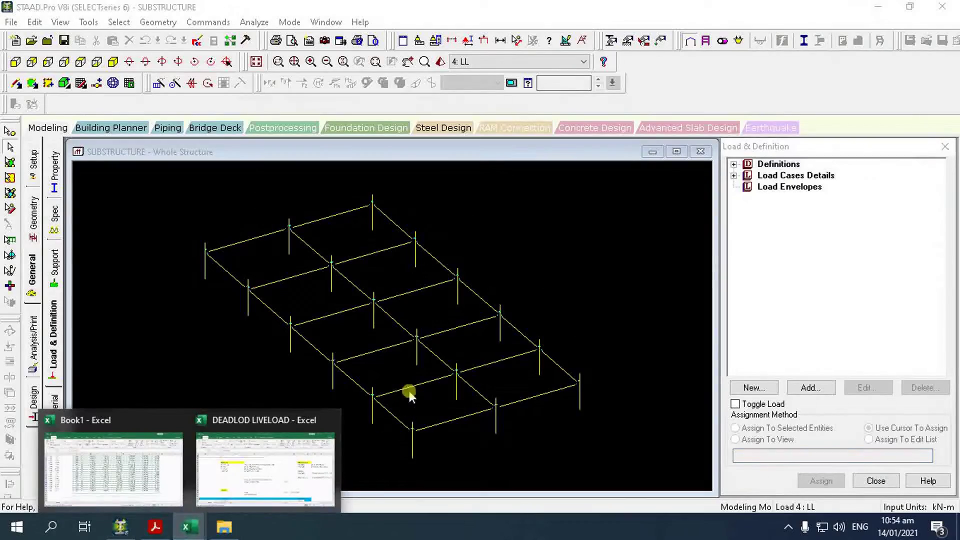
left_click(163, 432)
key("Escape")
scroll(175, 321, "up", 1)
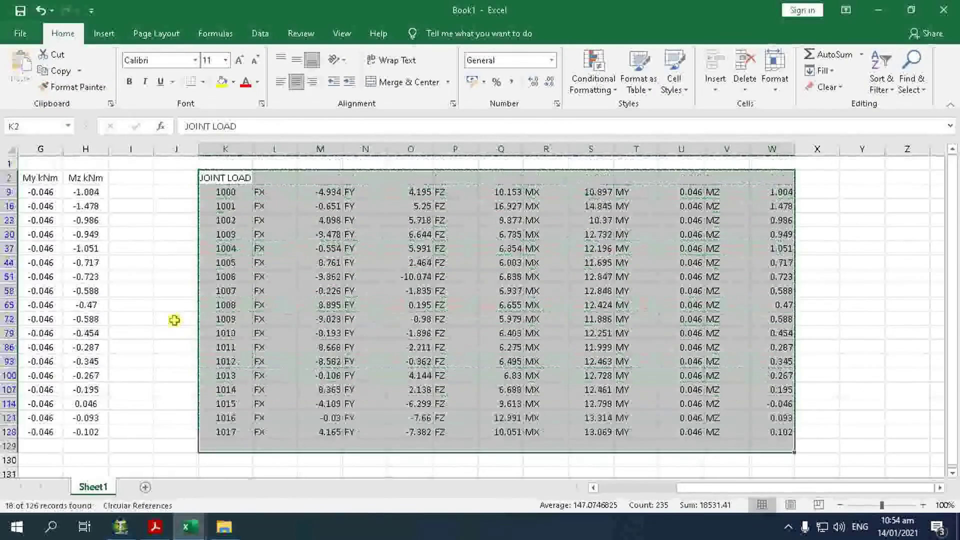
left_click(879, 10)
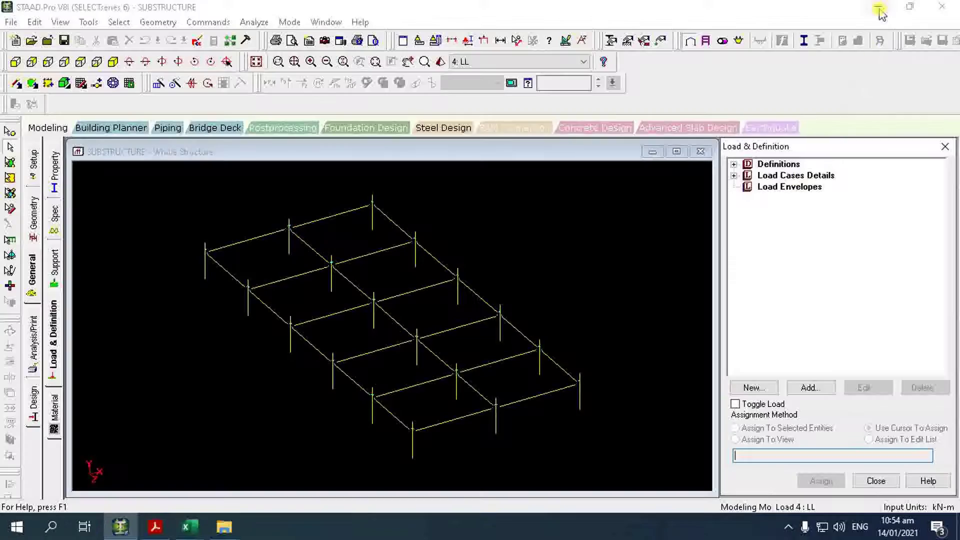
Generate the automatic load combinations with the NSCP 2015 code and LRFD category and add them all to the load cases.
left_click(734, 176)
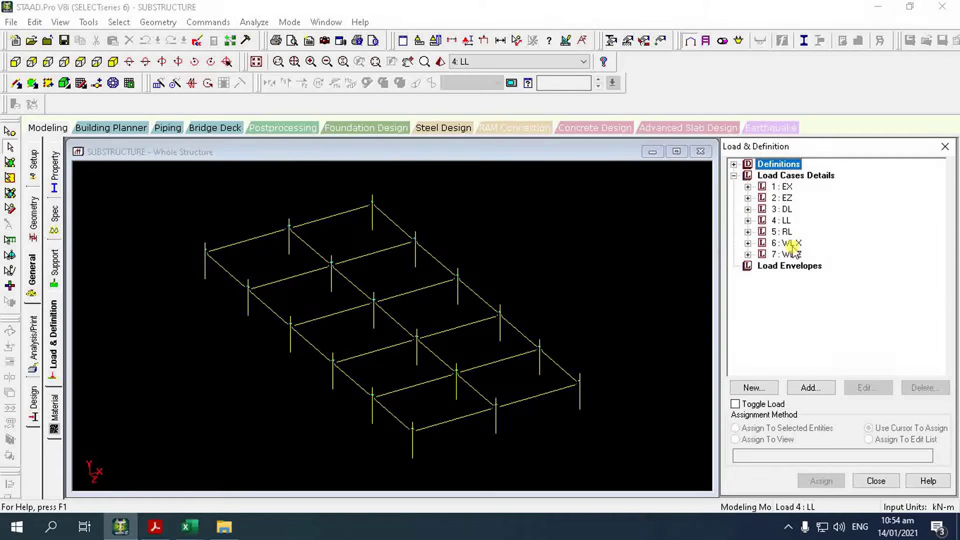
left_click(814, 176)
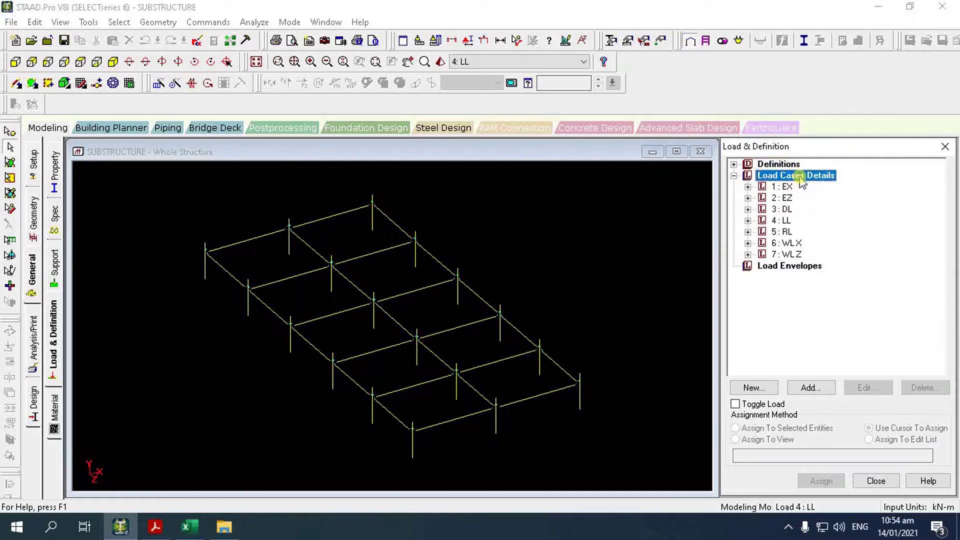
left_click(812, 388)
left_click(260, 151)
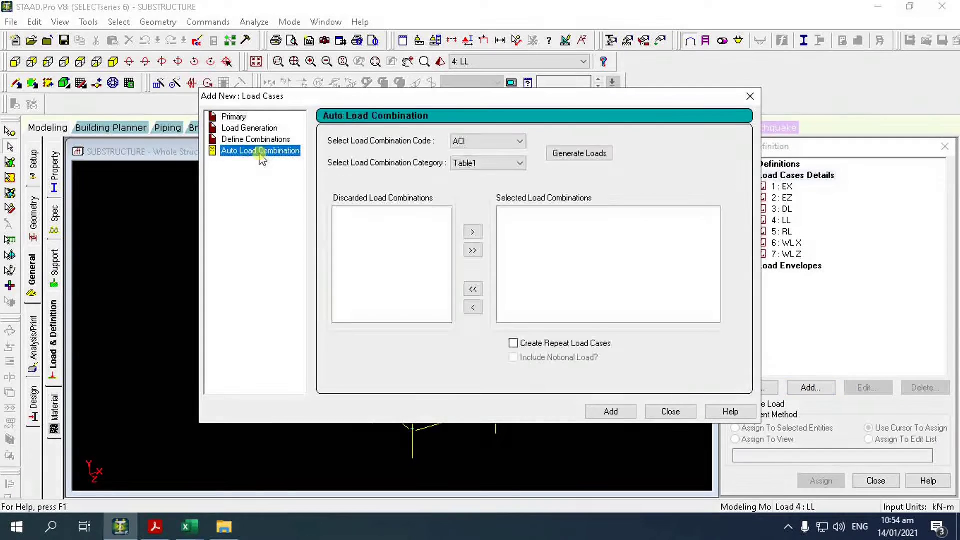
left_click(488, 142)
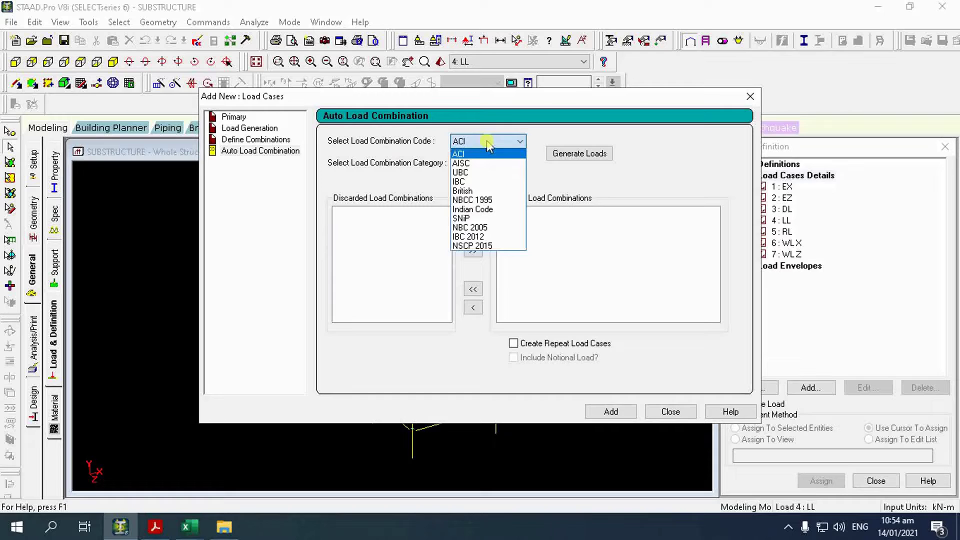
left_click(480, 245)
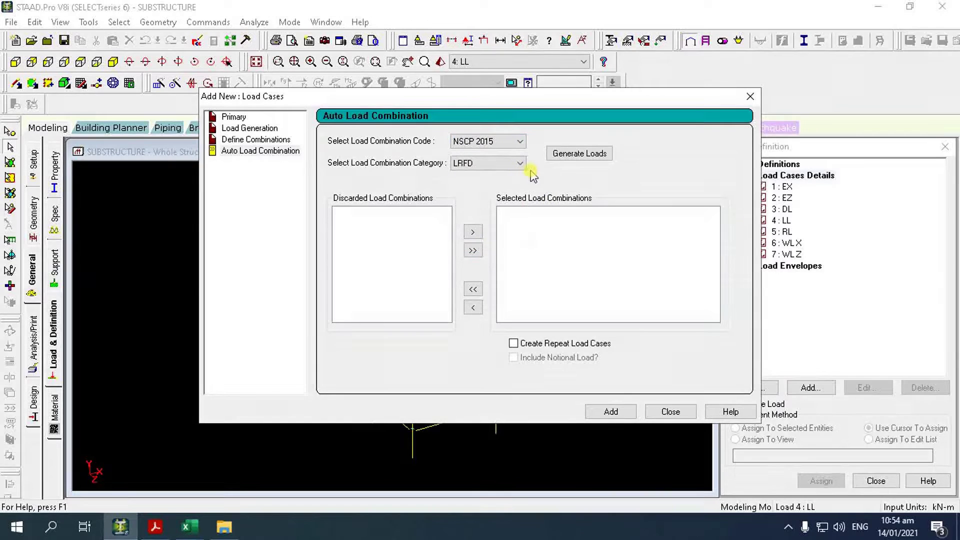
left_click(575, 154)
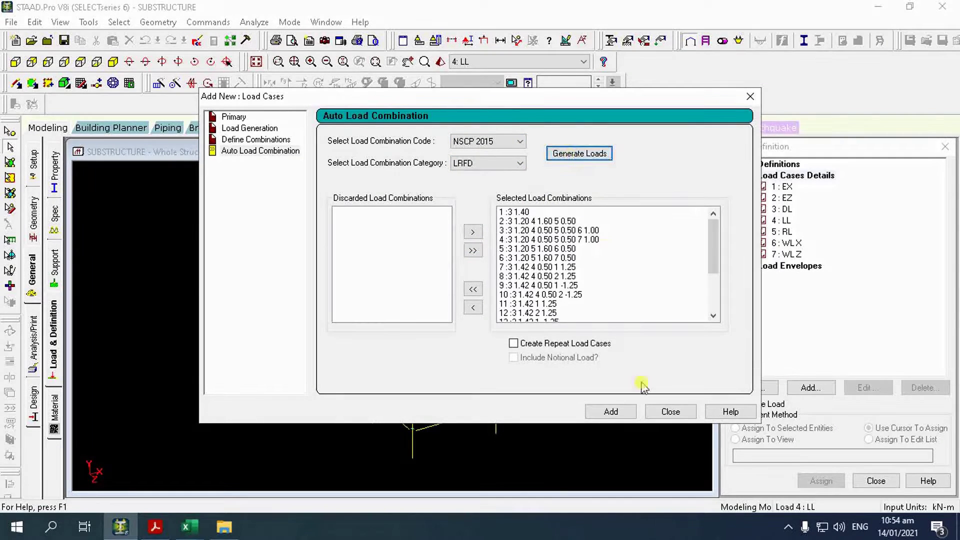
left_click(613, 412)
left_click(671, 411)
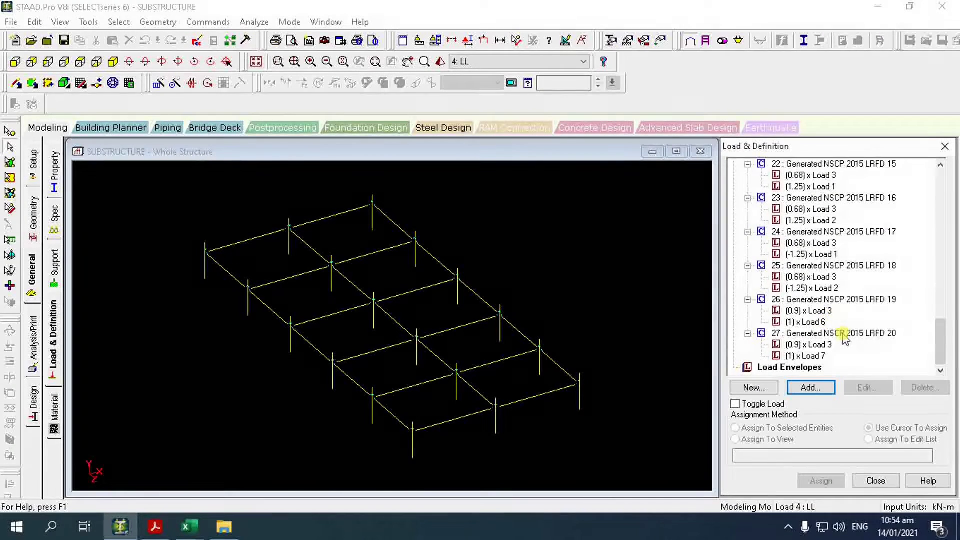
mouse_move(940, 341)
left_mouse_down()
mouse_move(940, 321)
mouse_move(930, 348)
left_mouse_up()
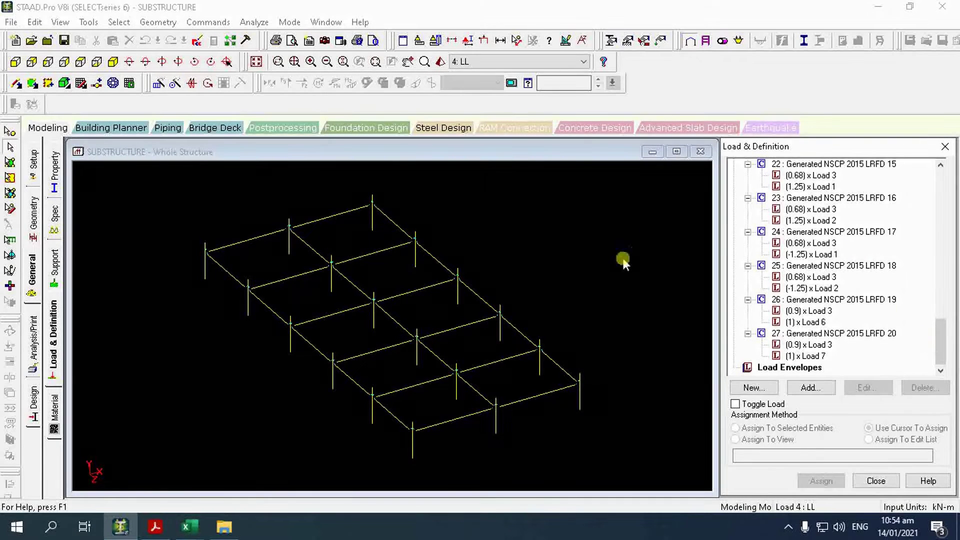
Add a Perform Analysis command with the No Print option after the load combinations.
left_click(33, 346)
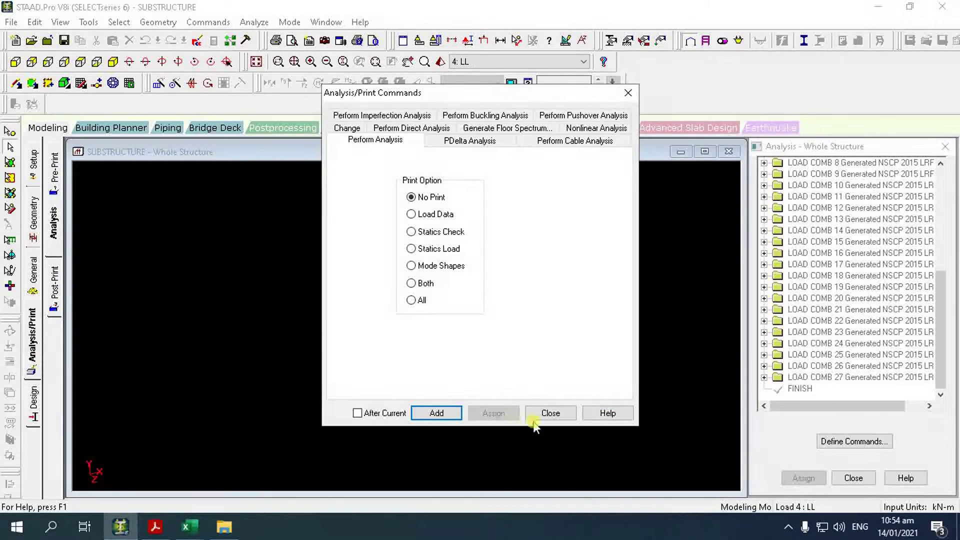
left_click(436, 413)
left_click(550, 413)
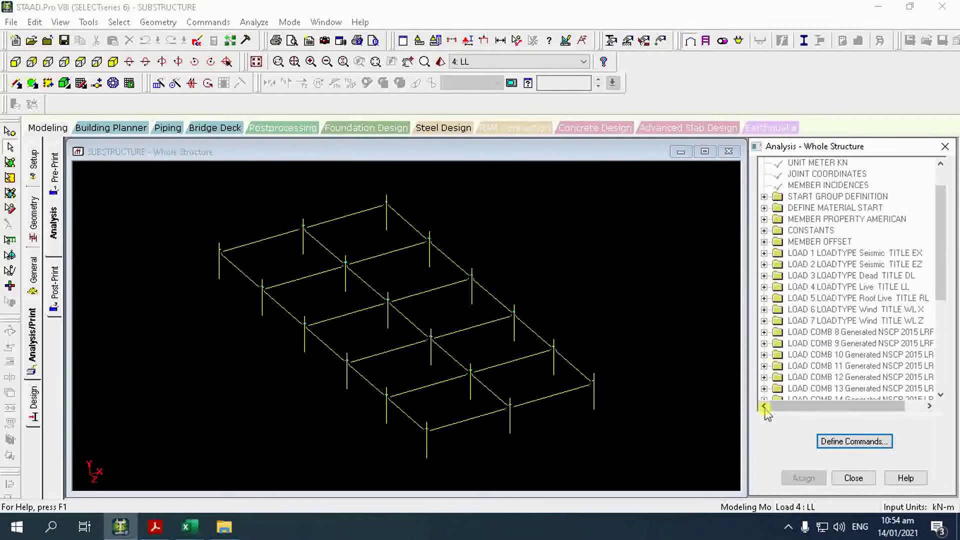
left_click_drag(938, 251, 939, 368)
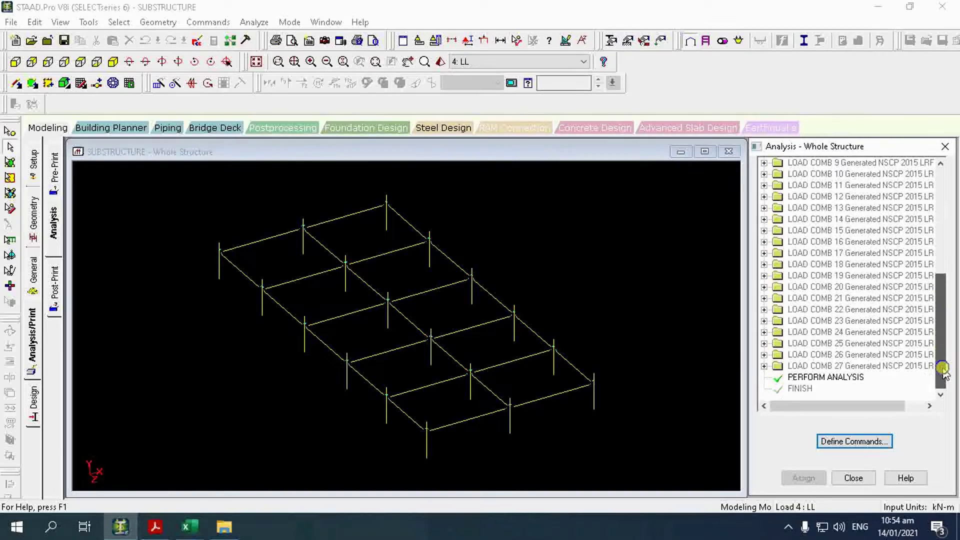
Run the analysis, examine the error message in the output file and close the output viewer.
left_click(254, 22)
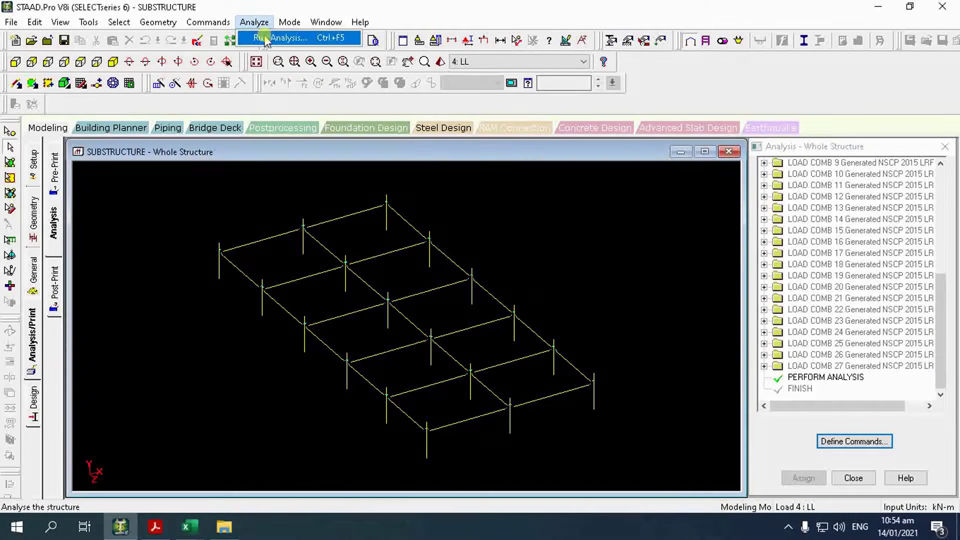
left_click(257, 38)
left_click(396, 280)
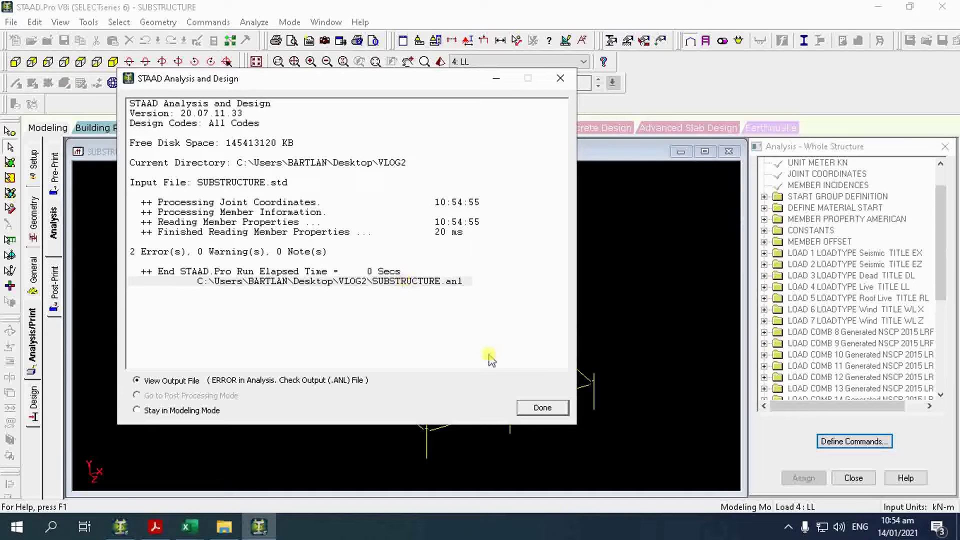
left_click(527, 410)
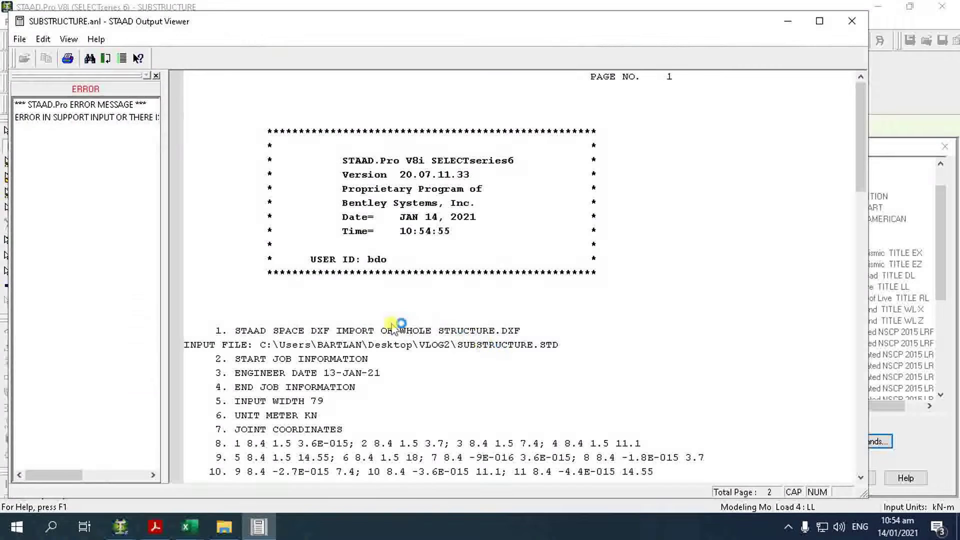
left_click(126, 118)
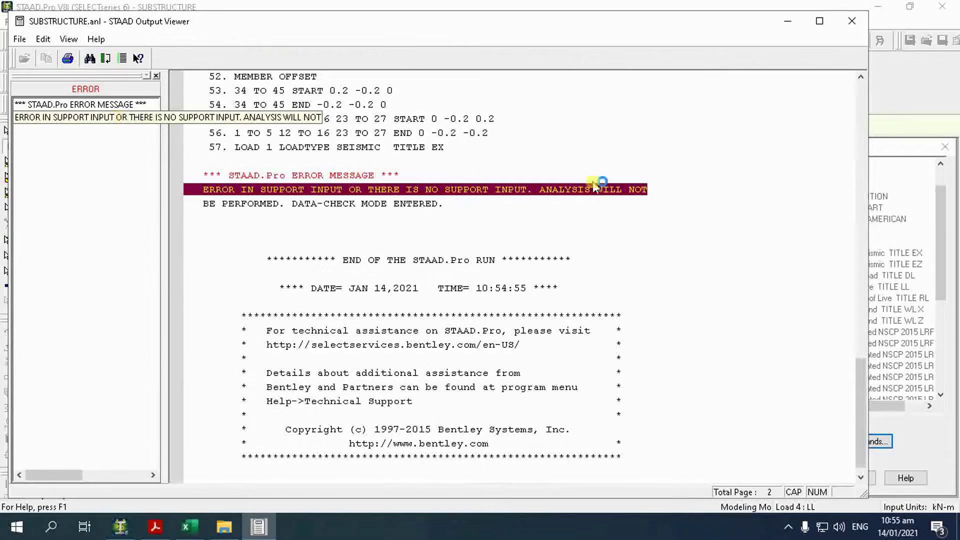
left_click(851, 21)
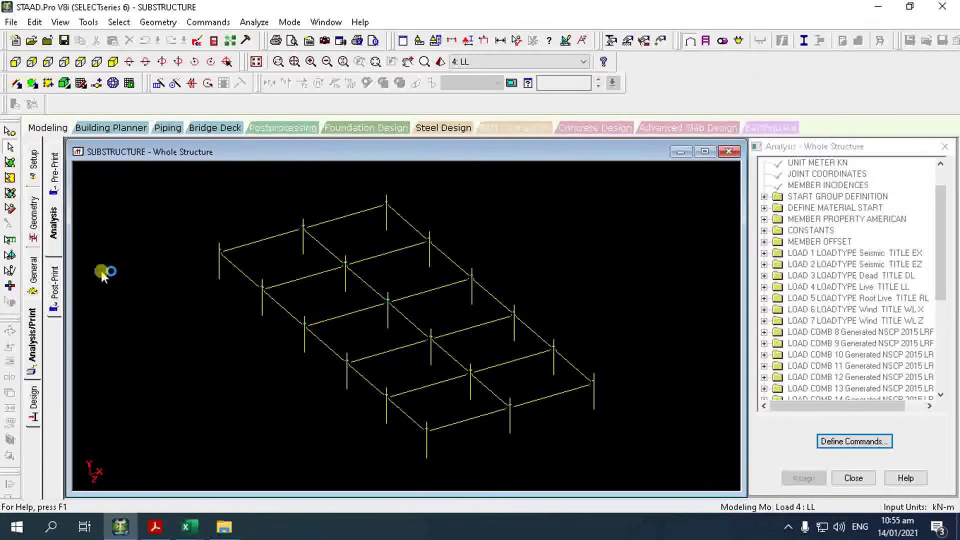
Show the structure's supports in front view and create a new support definition.
left_click(34, 228)
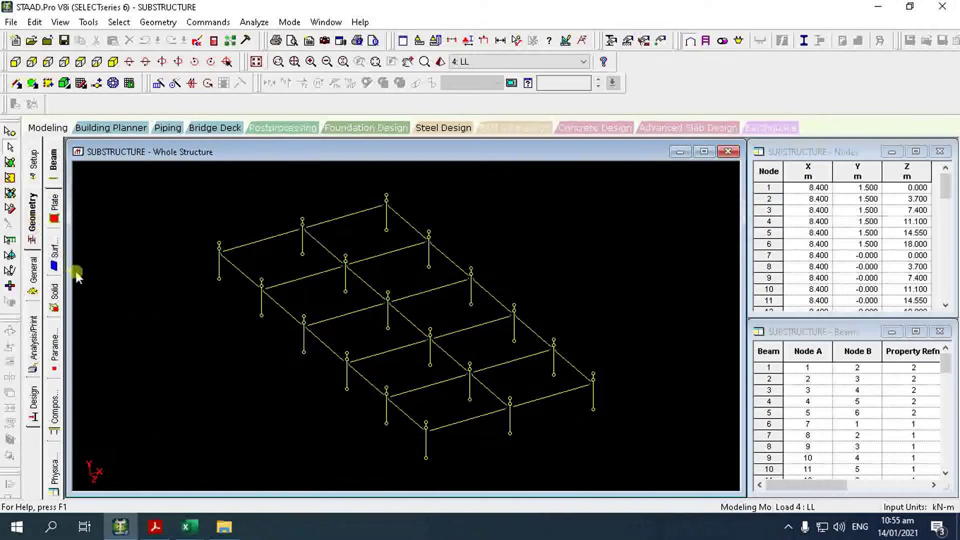
left_click(34, 275)
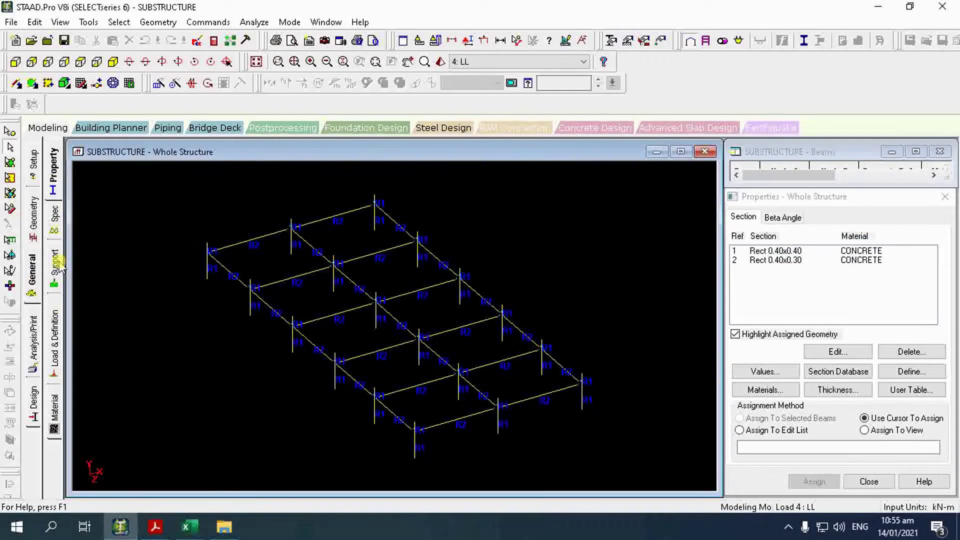
left_click(55, 266)
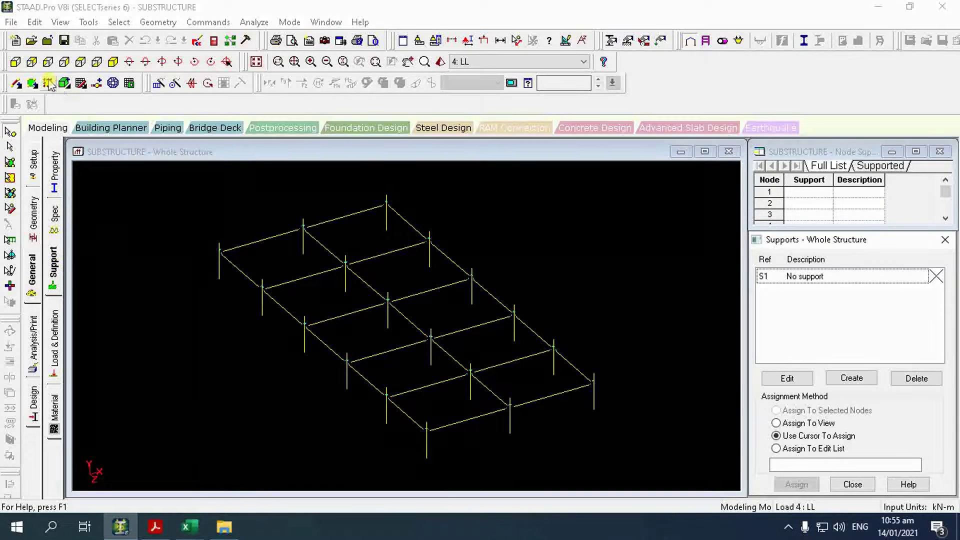
left_click(15, 62)
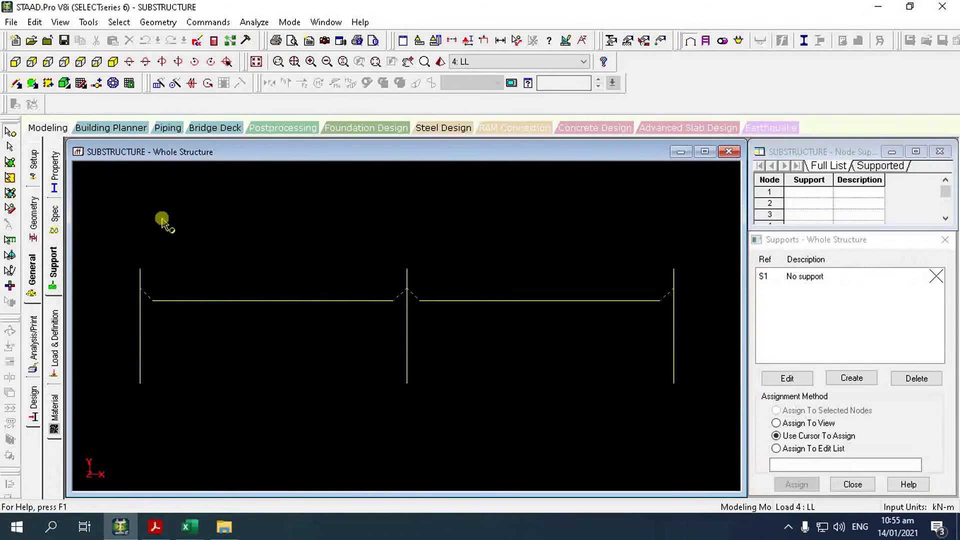
left_click(850, 378)
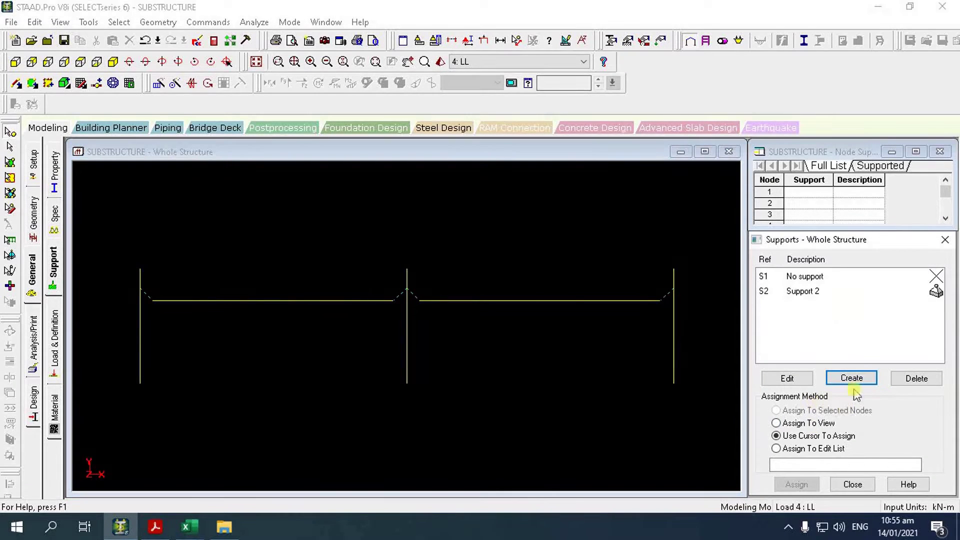
Assign the new support to the column base nodes 7 to 12, 19 to 24 and 31 to 36.
left_click(808, 292)
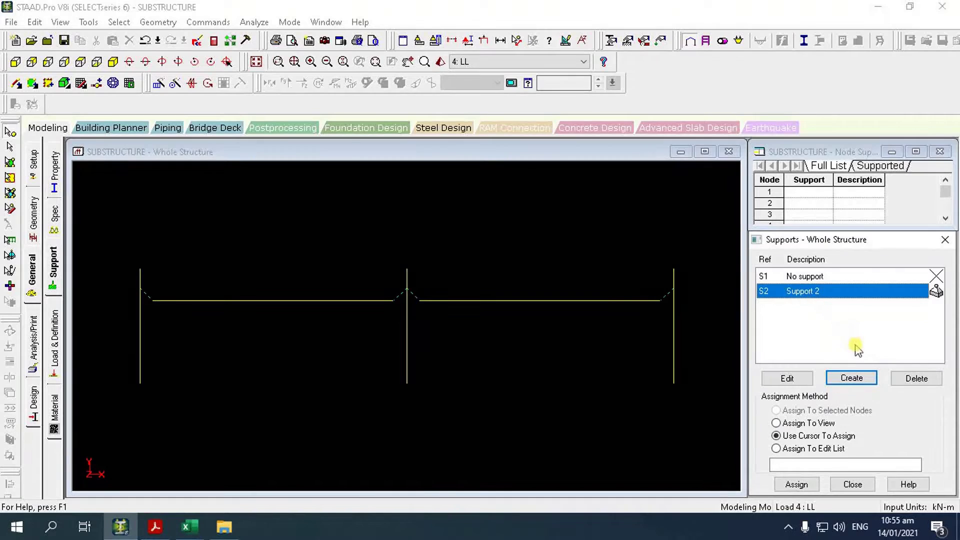
left_click_drag(111, 362, 693, 396)
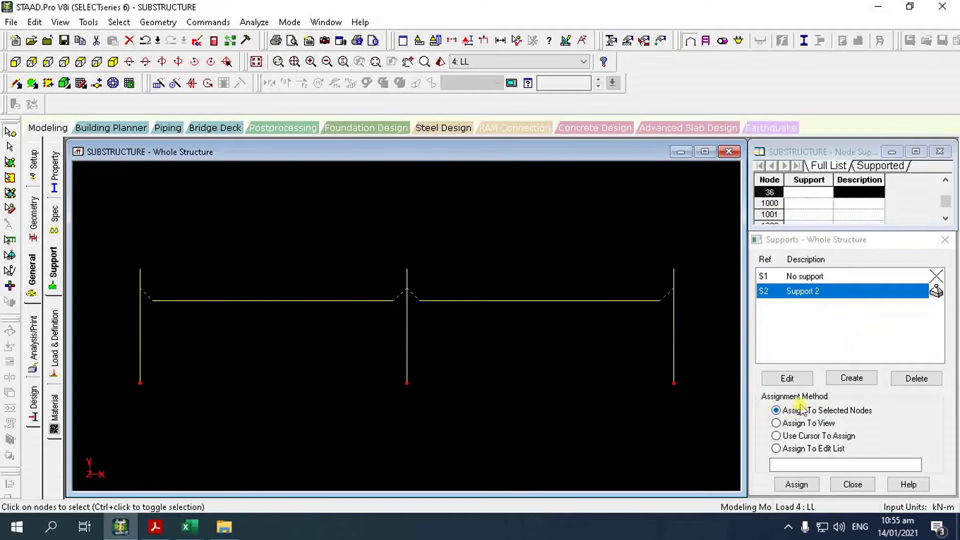
left_click(797, 485)
left_click(854, 402)
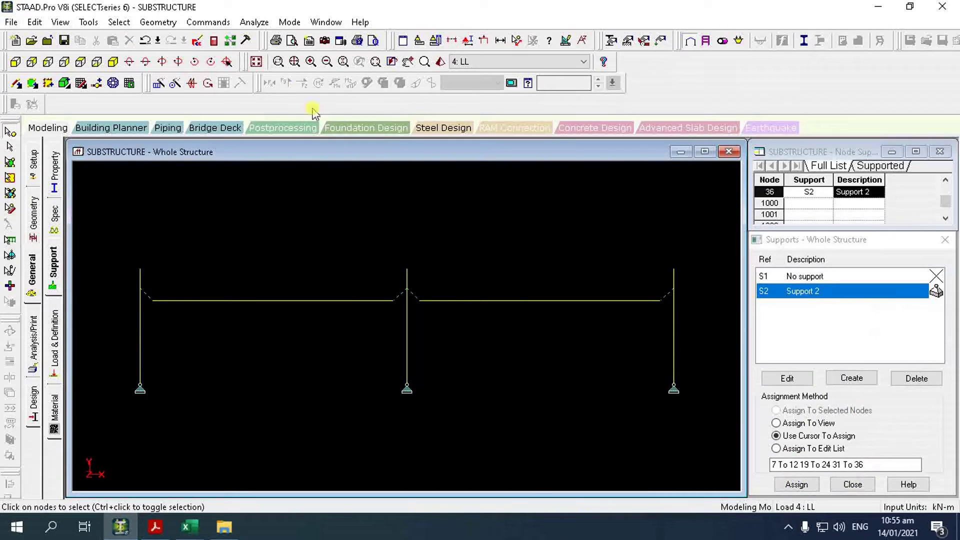
Run the analysis again with the supports in place and stay in modeling mode.
left_click(260, 41)
left_click(403, 274)
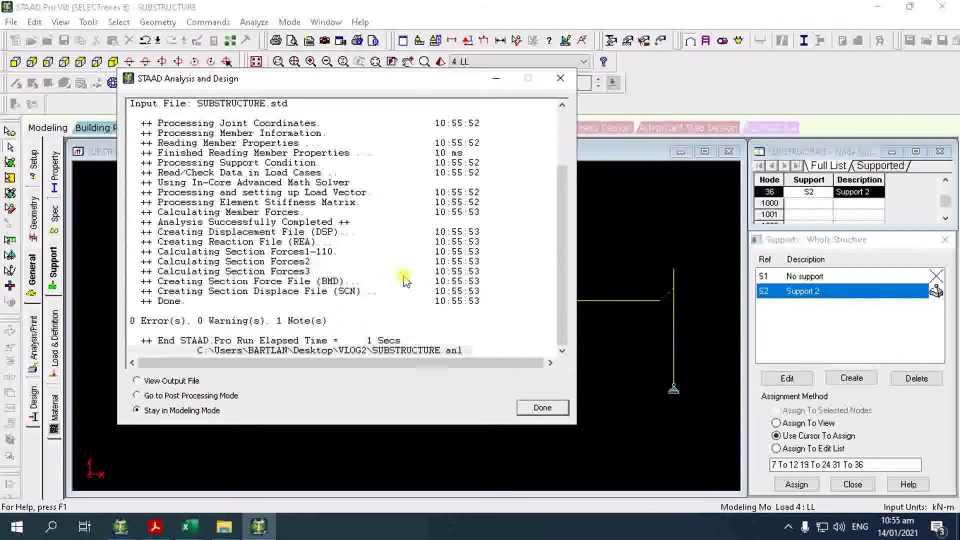
left_click(549, 408)
Examine the postprocessing displacement results for all load cases and return to modeling mode.
left_click(280, 128)
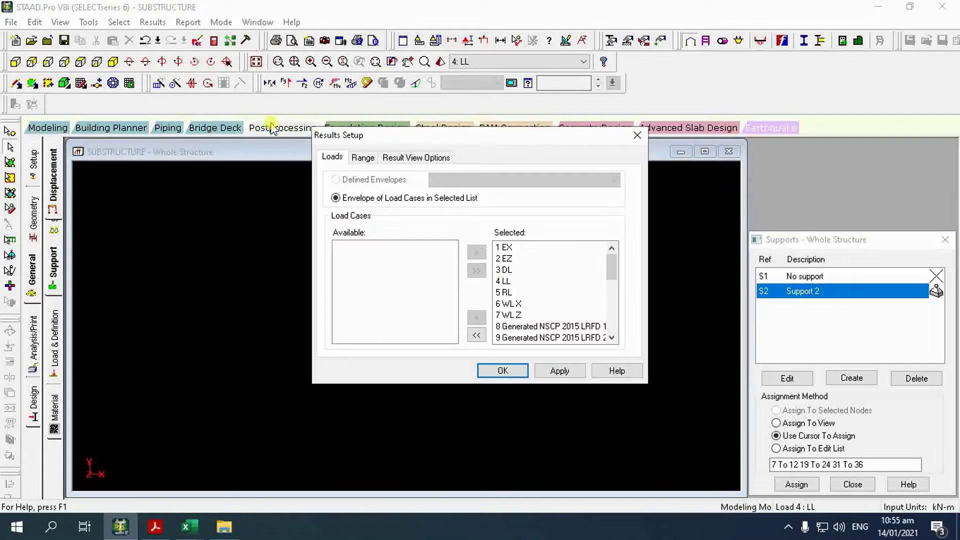
left_click(503, 371)
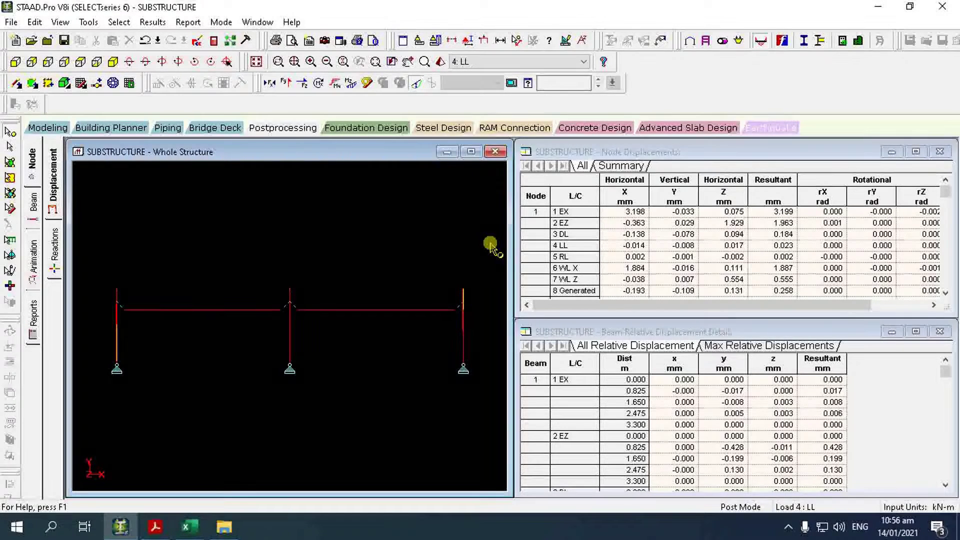
left_click(55, 129)
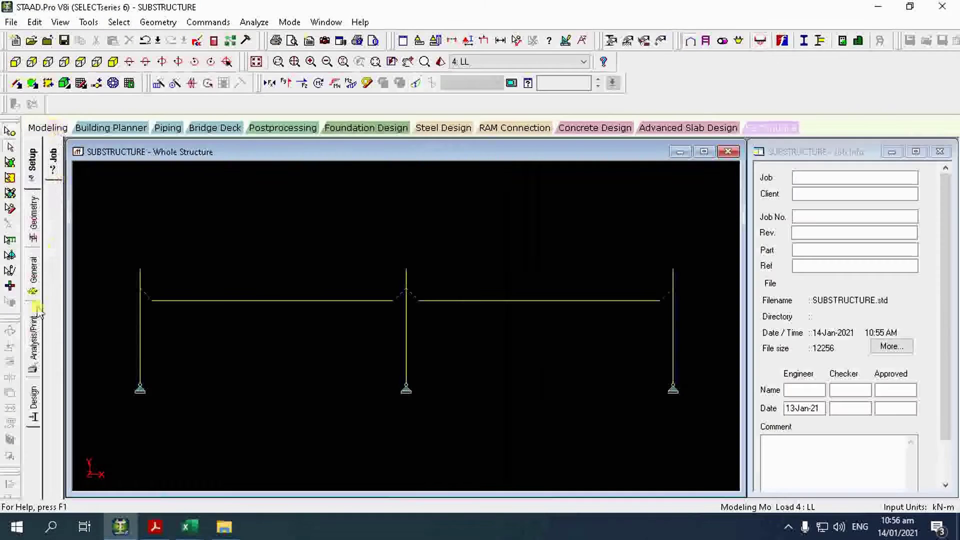
Open the model's design page and save the substructure model.
left_click(32, 397)
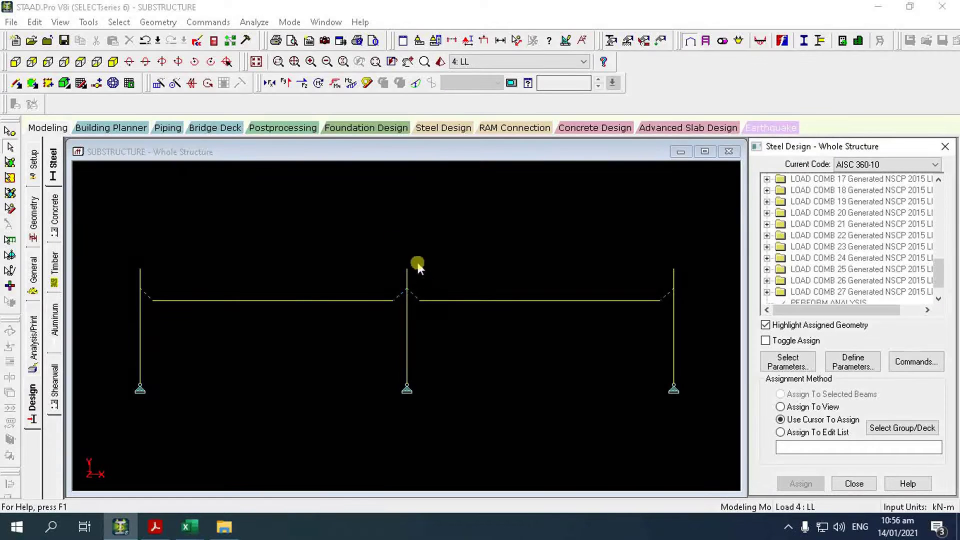
left_click(324, 226)
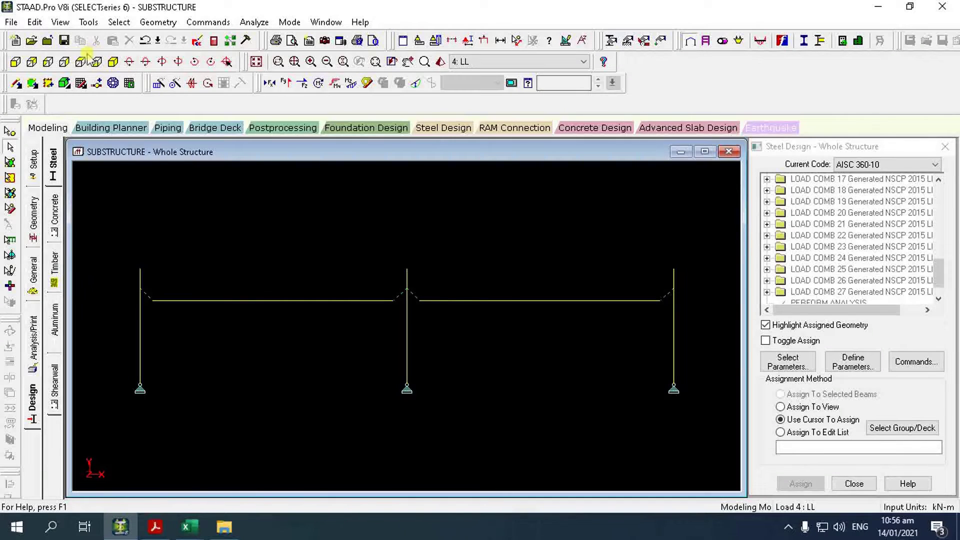
left_click(64, 41)
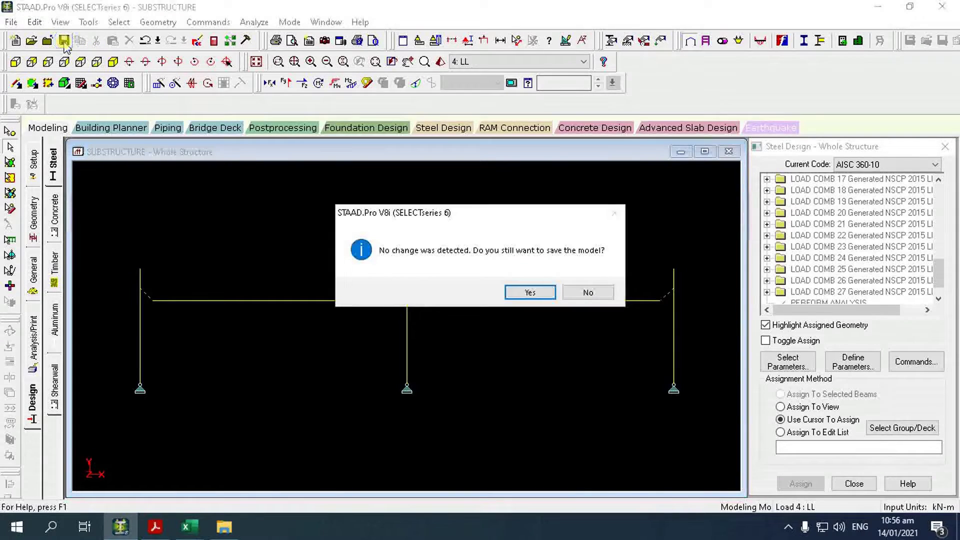
left_click(550, 288)
left_click(400, 297)
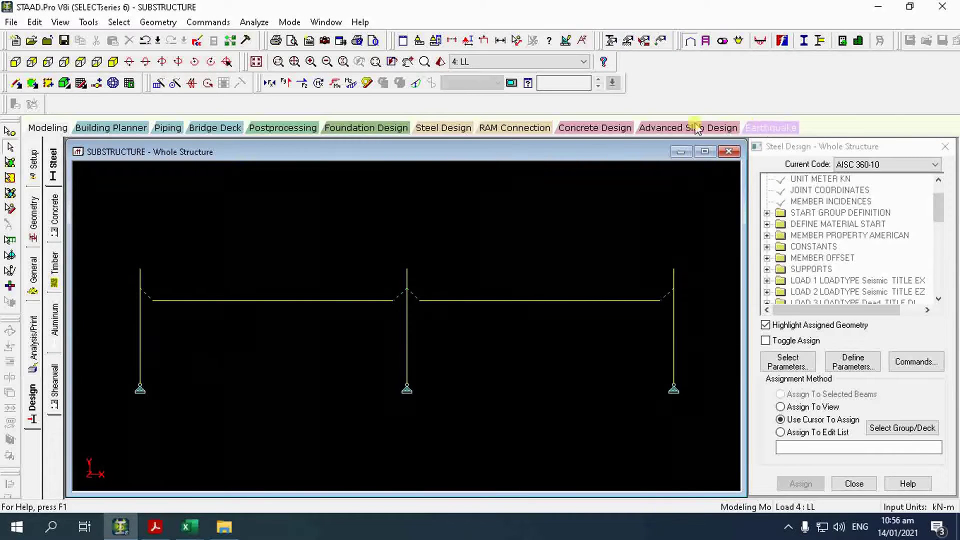
Run the analysis on the saved substructure model and stay in modeling mode.
left_click(254, 22)
left_click(269, 39)
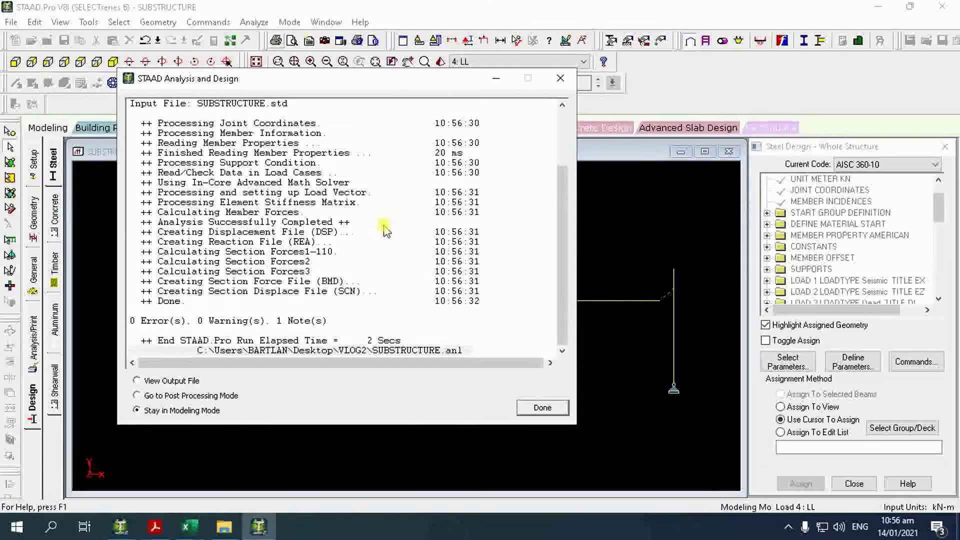
left_click(523, 408)
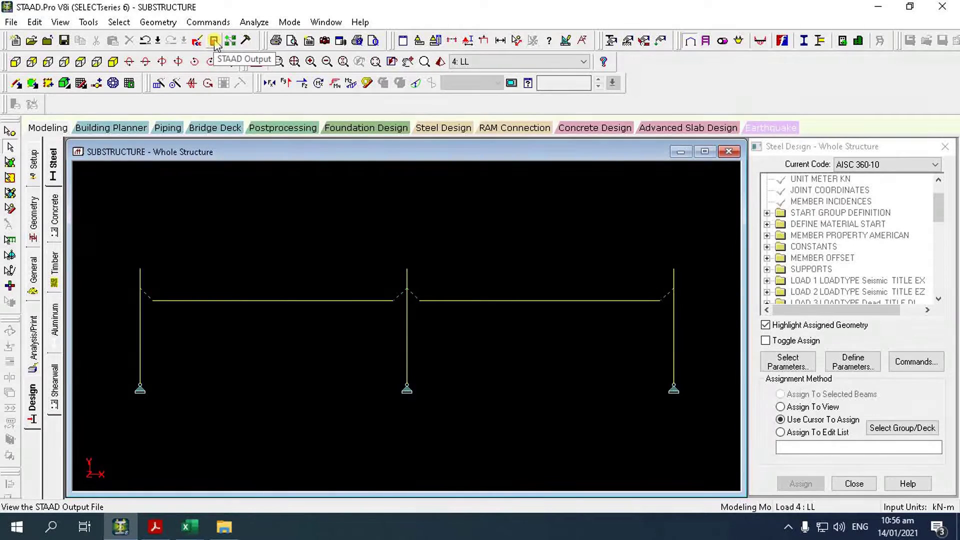
Close STAAD.Pro and close the DEADLOD LIVELOAD workbook in Excel without saving its changes.
left_click(939, 8)
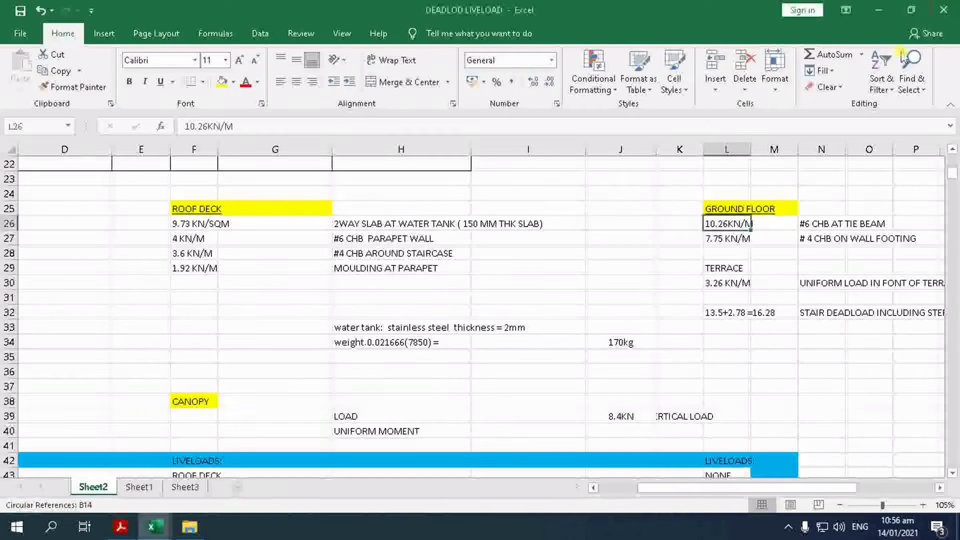
left_click(935, 11)
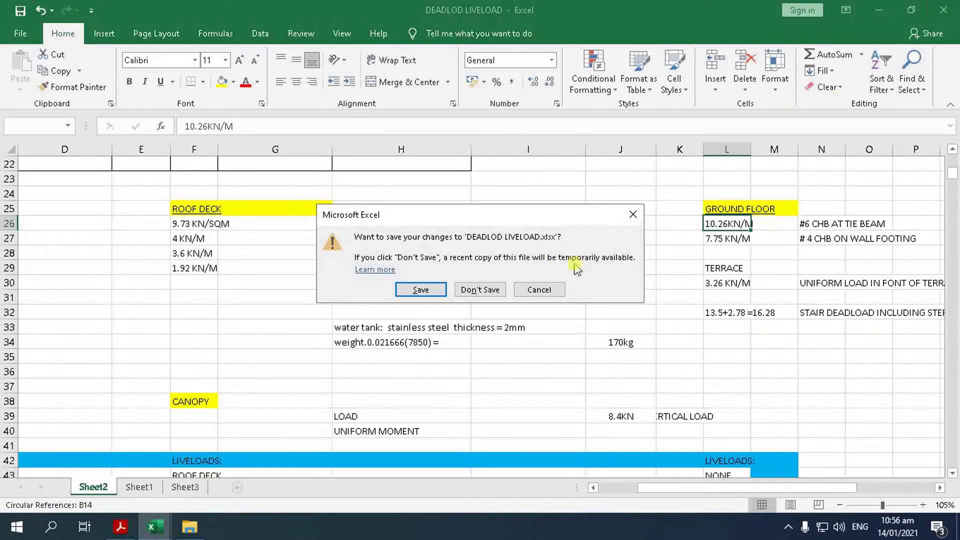
left_click(485, 287)
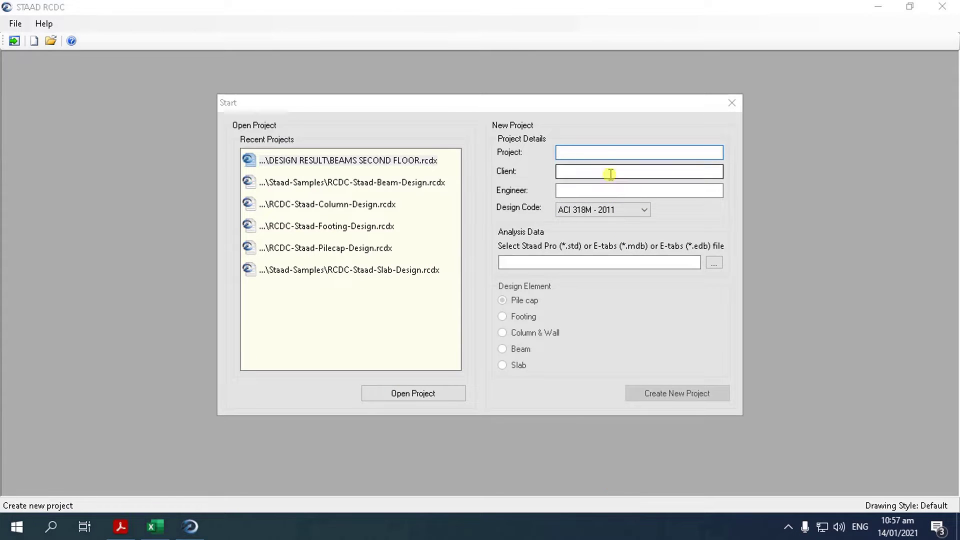
In STAAD RCDC, name the new project SUBSTRUCTURE and fill in the client's name and the engineer's initials.
left_click(599, 154)
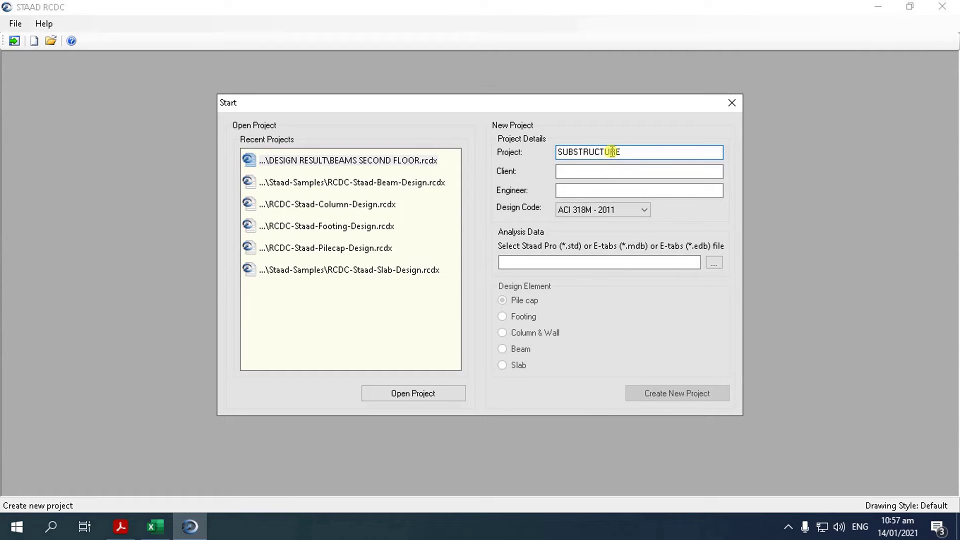
left_click(609, 173)
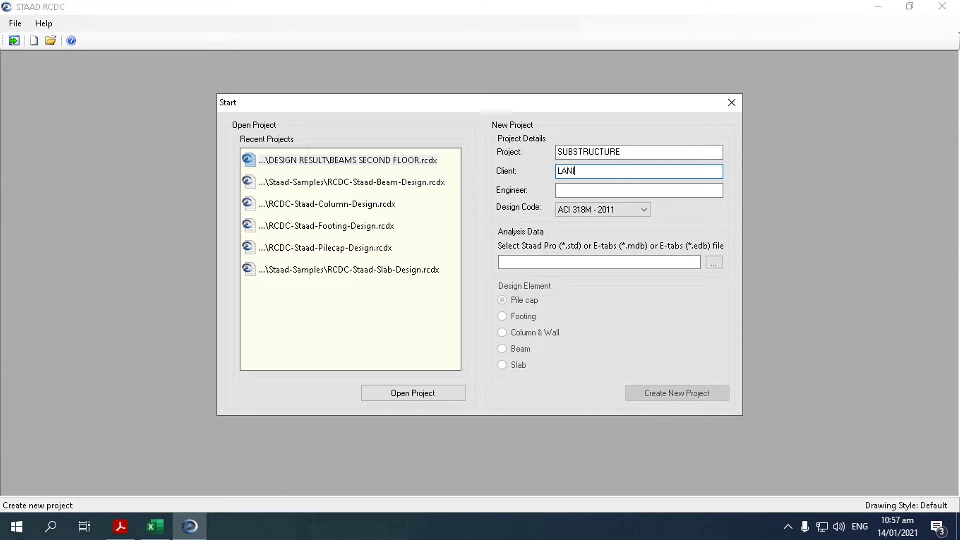
left_click(619, 195)
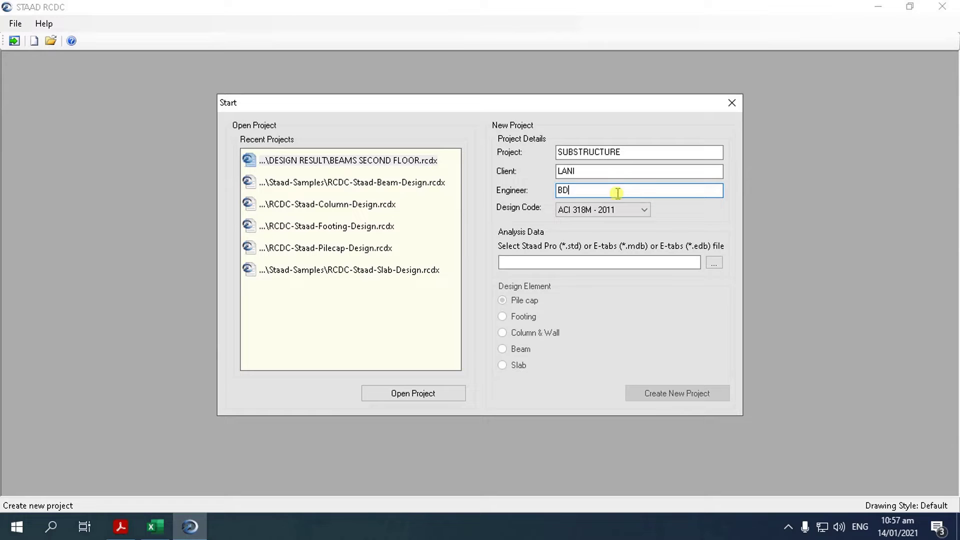
Load the SUBSTRUCTURE analysis file from the VLOG2 folder and create a beam design project for the 1.5 m level.
left_click(714, 262)
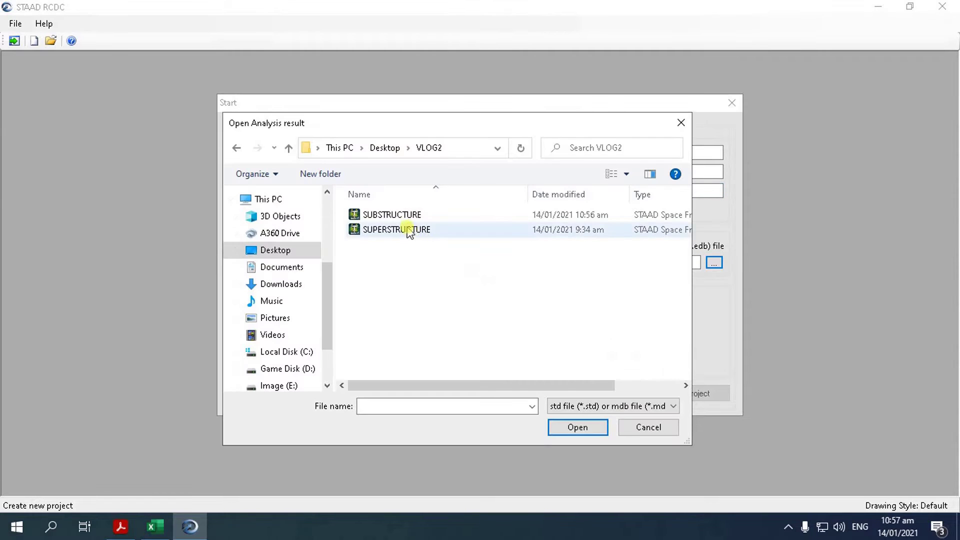
left_click(395, 215)
left_click(578, 428)
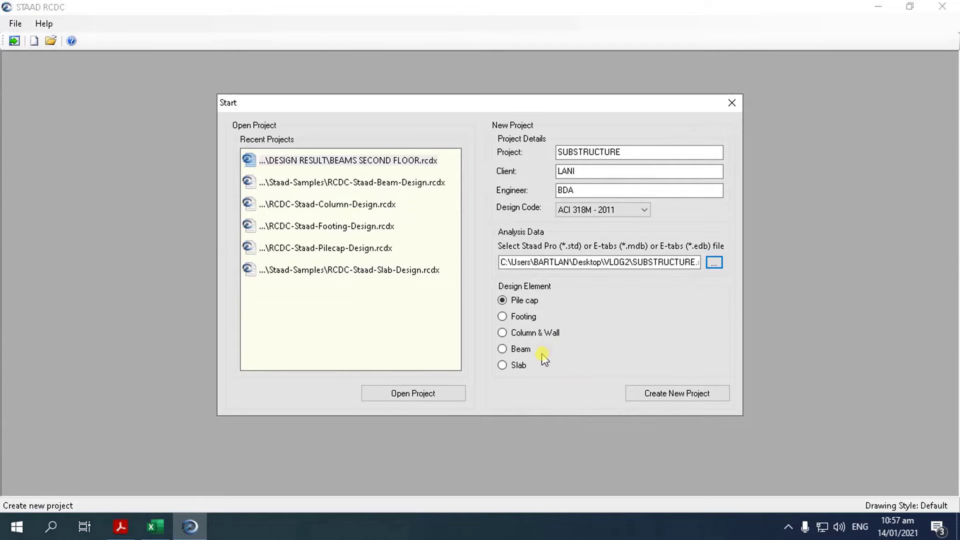
left_click(520, 349)
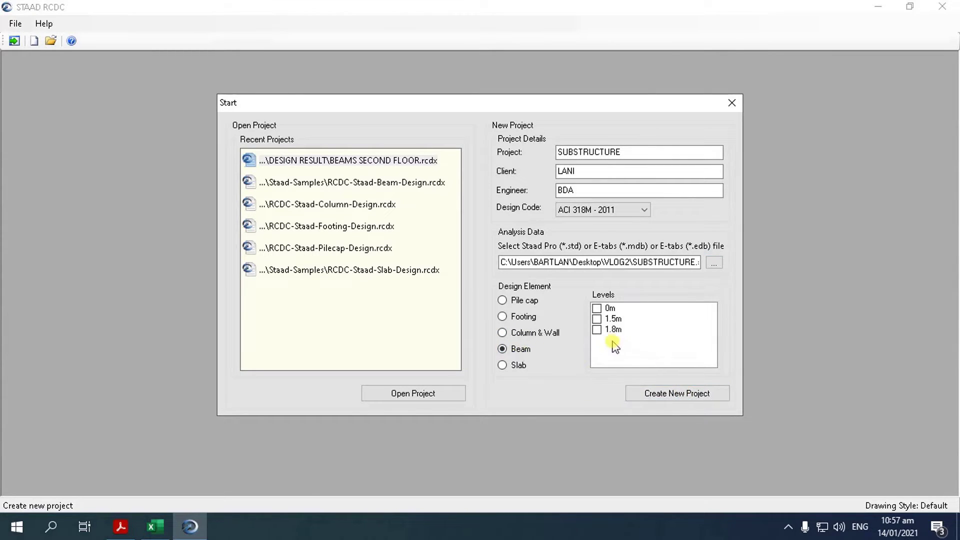
left_click(597, 319)
left_click(685, 393)
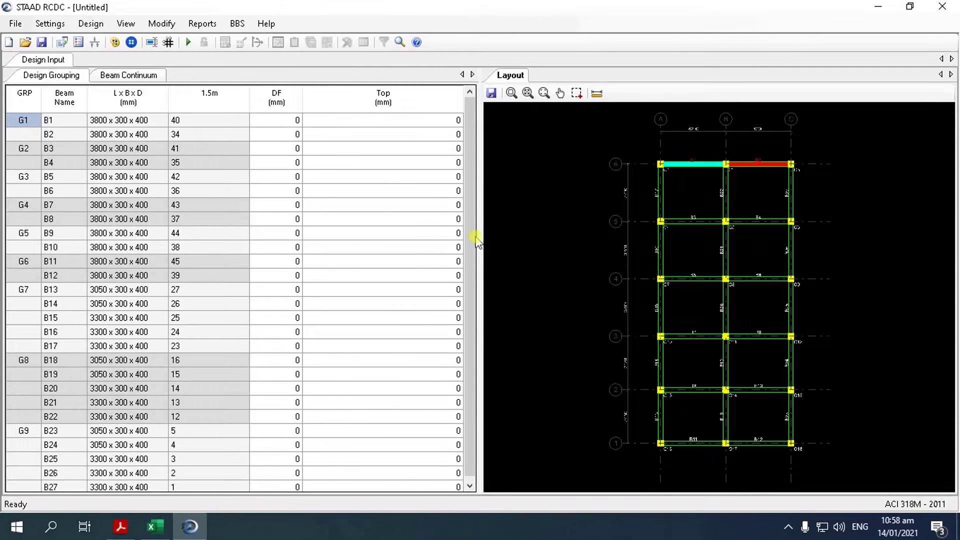
Add concrete grade C21 and steel grade Fy275 to the material lists in the general and reinforcement settings.
left_click(50, 23)
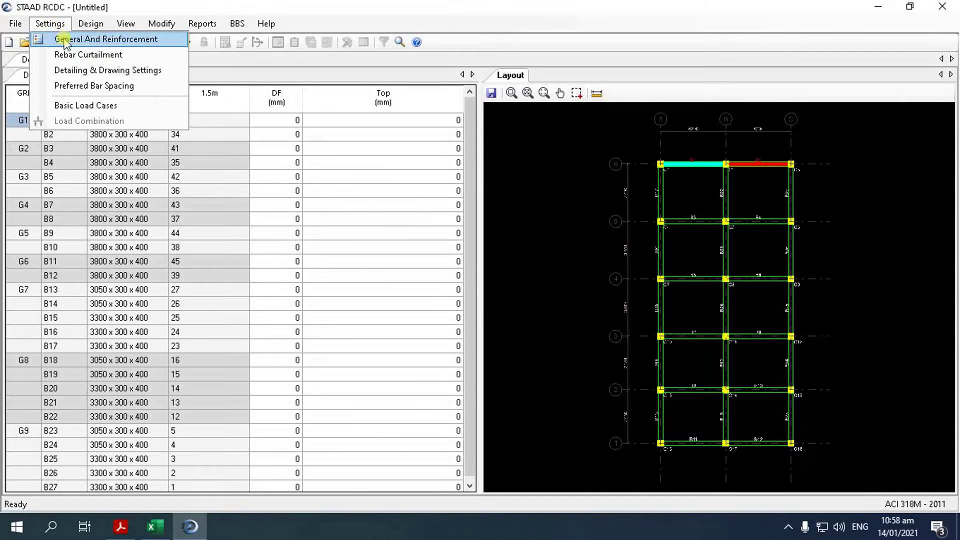
left_click(64, 40)
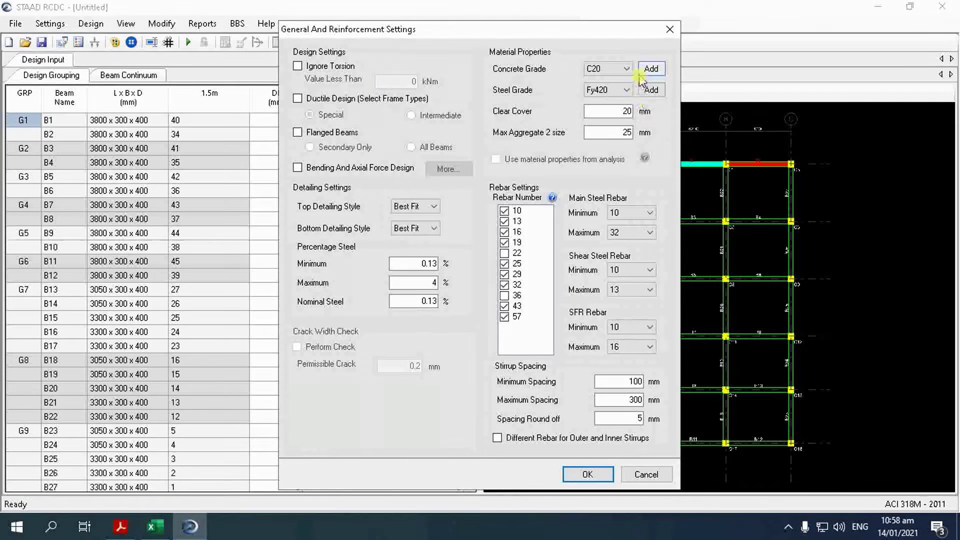
left_click(648, 69)
left_click(411, 298)
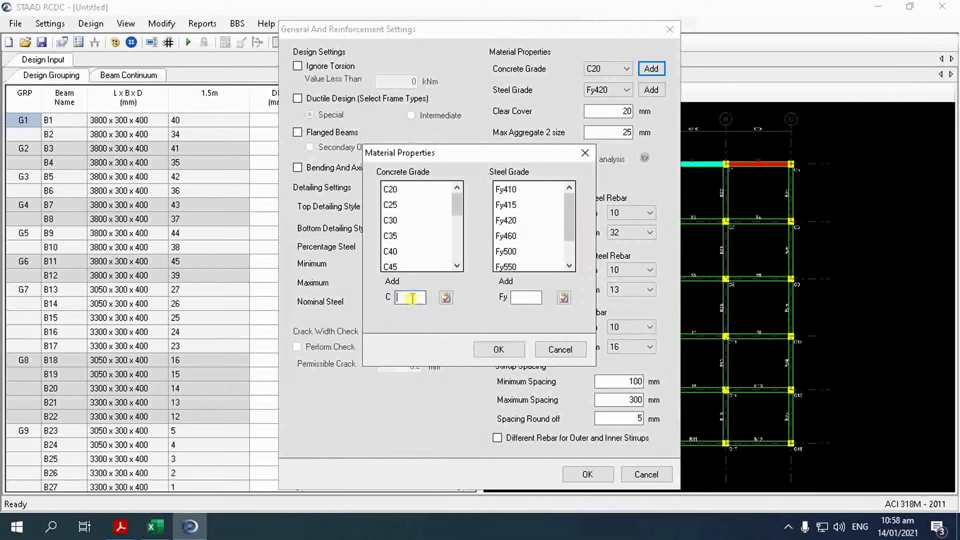
type("21")
left_click(446, 298)
left_click(515, 298)
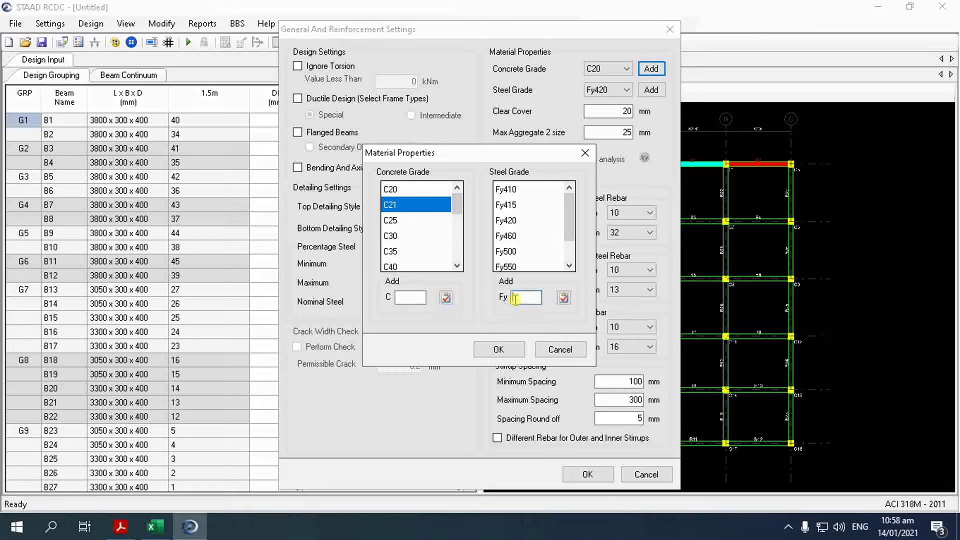
left_click(563, 298)
left_click(498, 349)
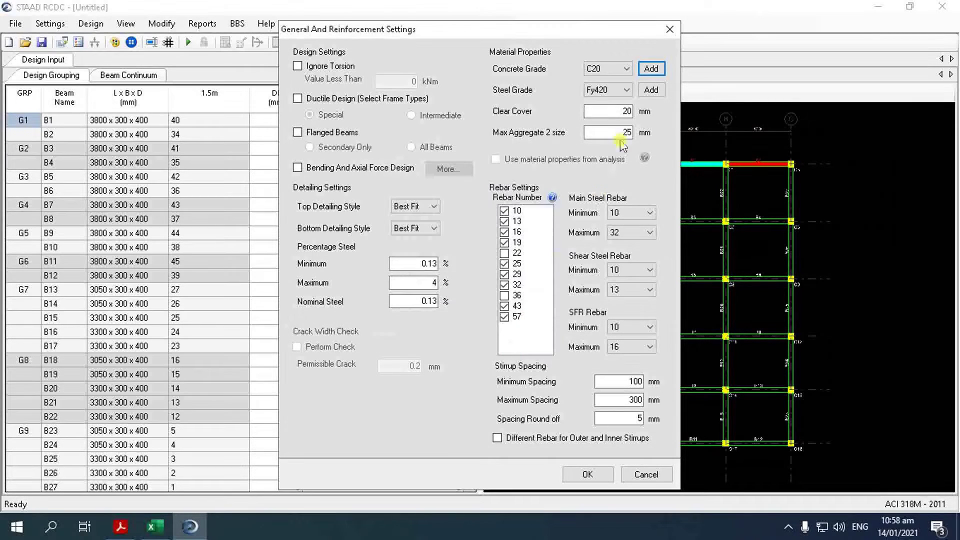
Choose C21 concrete and Fy275 steel, with a clear cover of 40 mm and a maximum aggregate size of 75 mm.
left_click(628, 73)
left_click(613, 85)
left_click(626, 94)
left_click(619, 103)
double_click(623, 111)
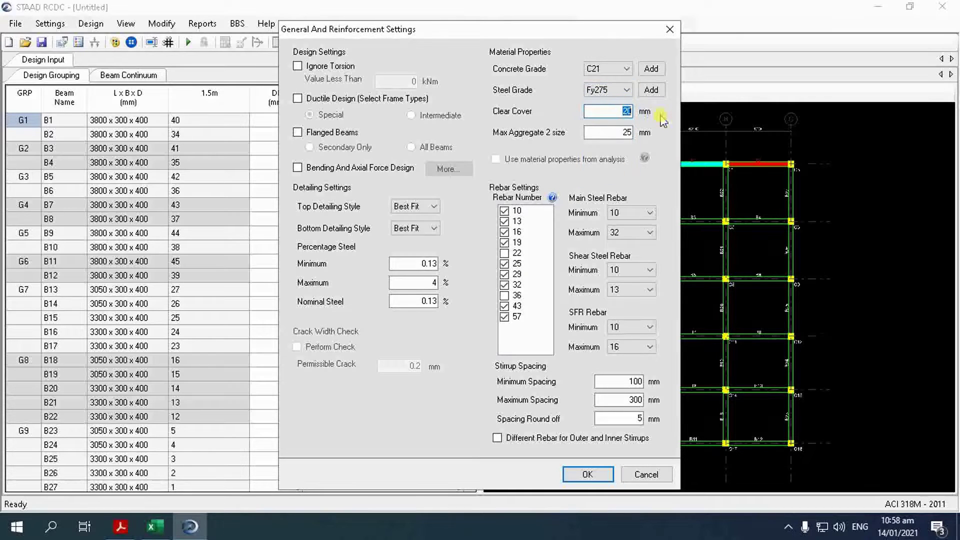
type("40")
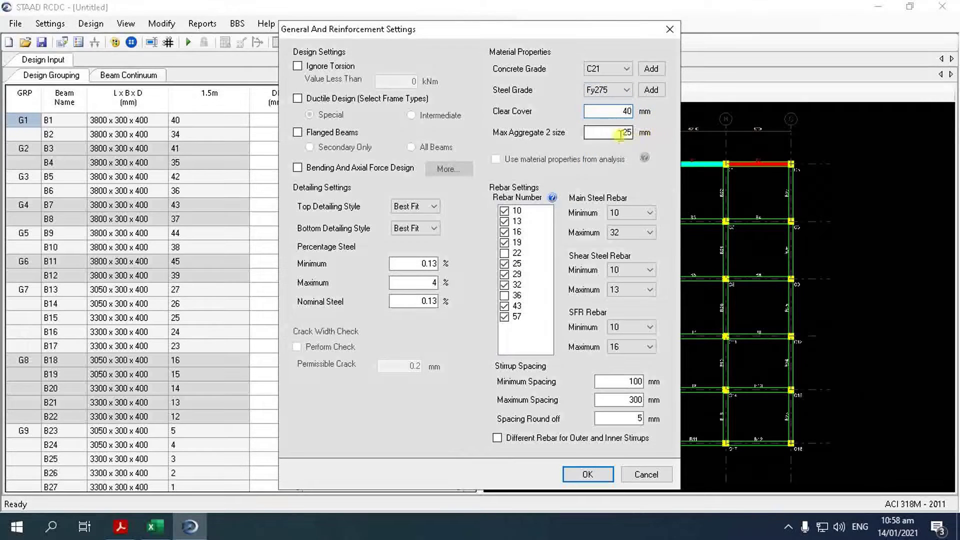
left_click(624, 133)
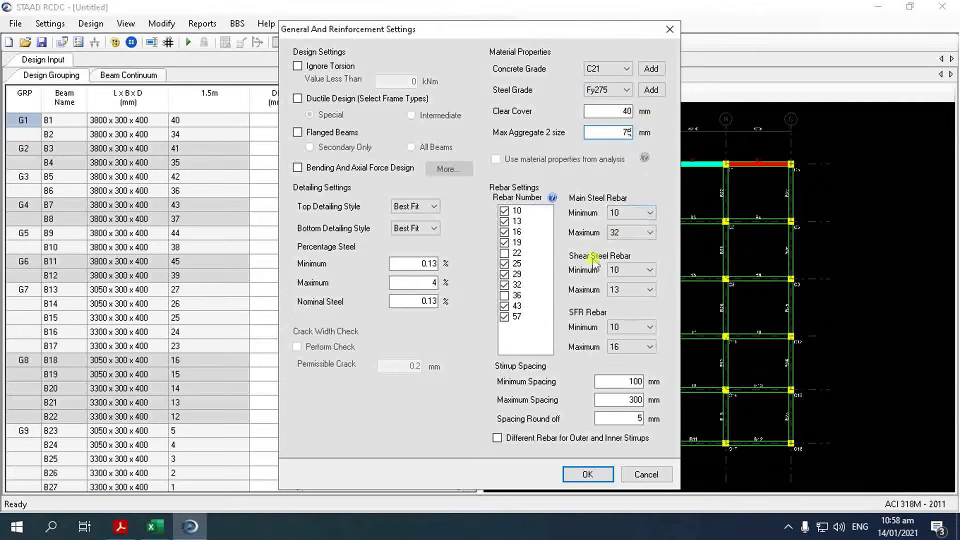
List rebars by diameter, enable special ductile design, set the main steel minimum to 16, choose its maximum size, and apply the settings.
right_click(539, 230)
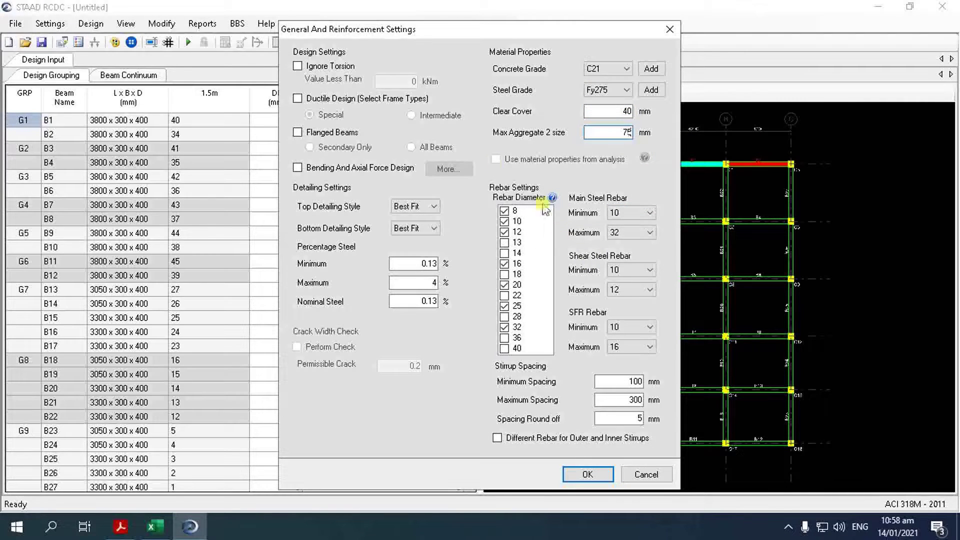
left_click(299, 99)
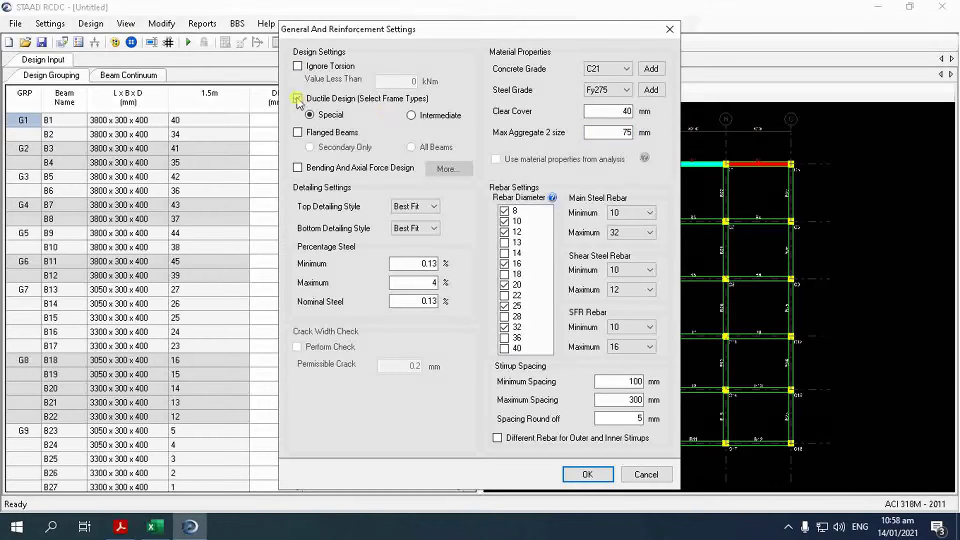
left_click(652, 216)
left_click(636, 269)
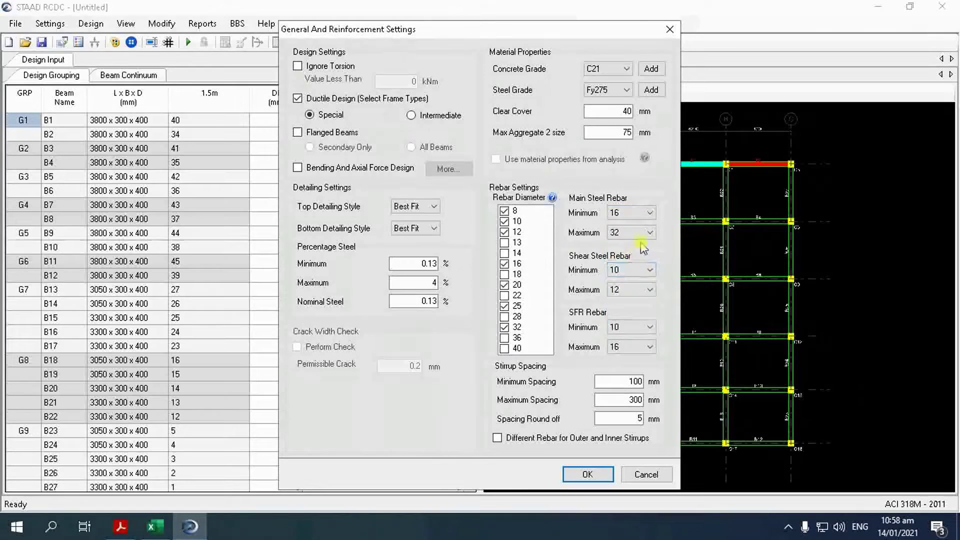
left_click(649, 232)
left_click(628, 314)
left_click(604, 475)
In the basic load cases, classify EX as Earthquake X, EZ as Earthquake Z and DL as Dead Load.
left_click(86, 25)
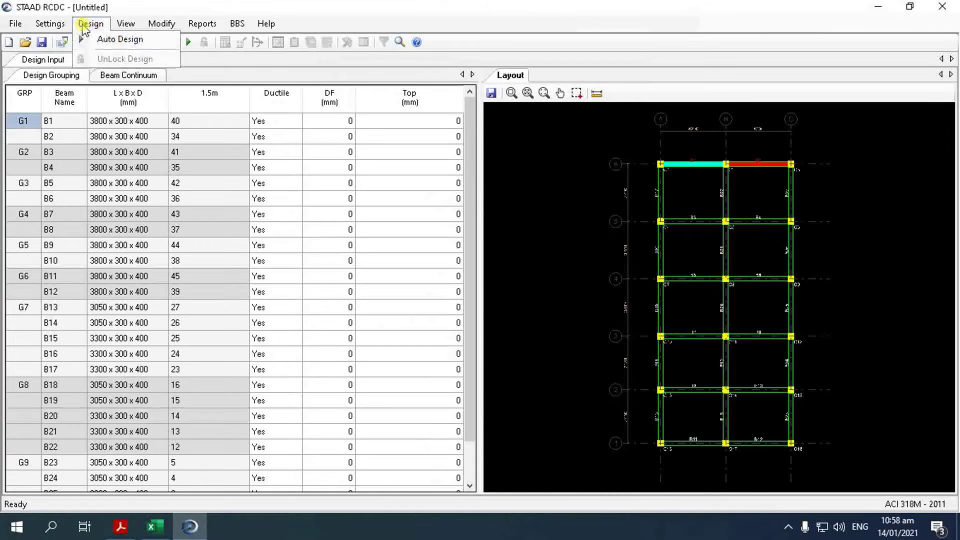
mouse_move(50, 24)
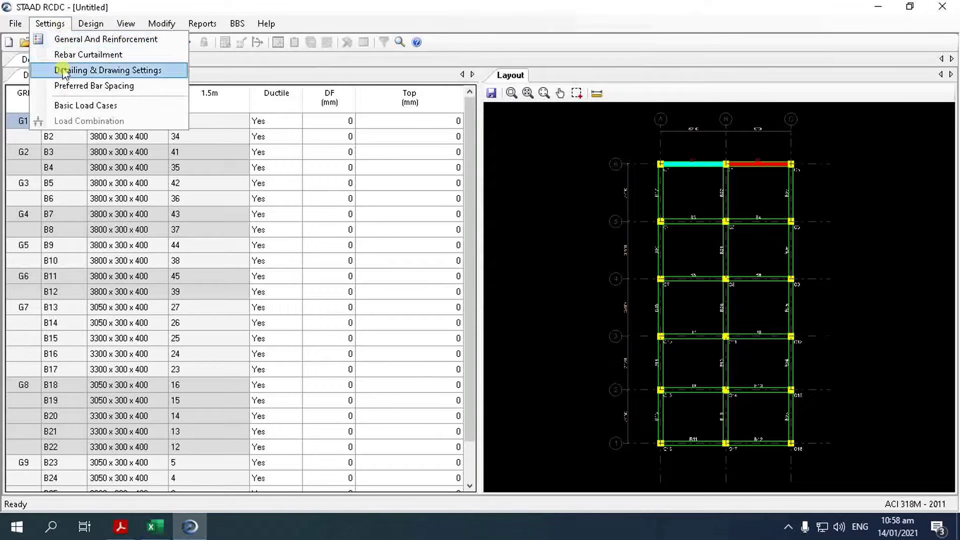
left_click(70, 106)
left_click(437, 131)
left_click(438, 171)
left_click(450, 146)
left_click(436, 196)
left_click(450, 162)
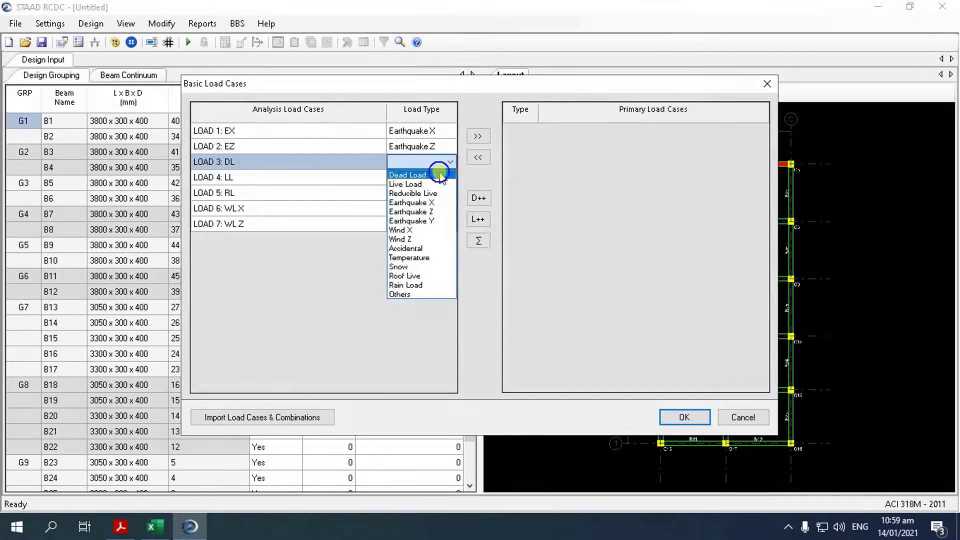
left_click(439, 174)
Classify LL as Live Load, RL as Roof Live, WL X as Wind X and WL Z as Wind Z.
left_click(451, 177)
left_click(439, 199)
left_click(450, 193)
left_click(429, 307)
left_click(450, 208)
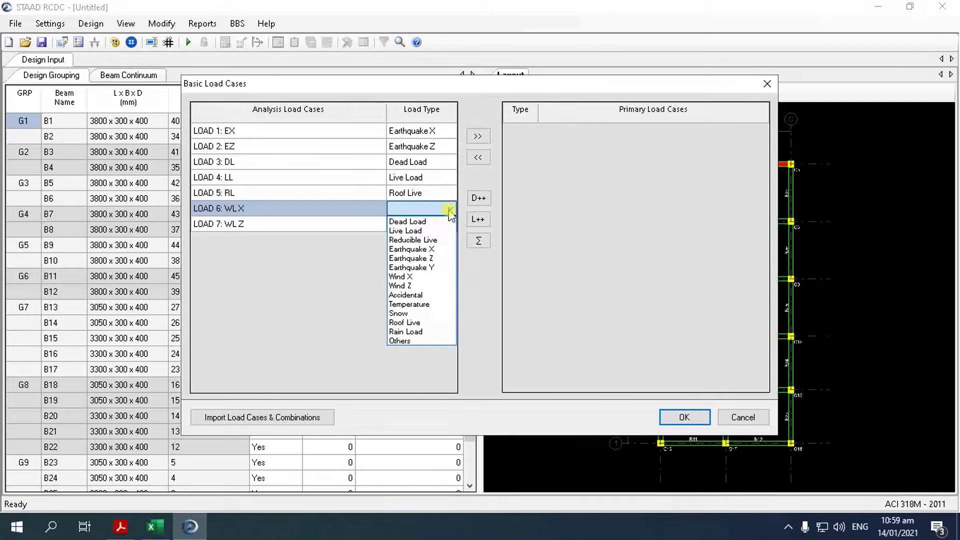
left_click(425, 276)
left_click(451, 224)
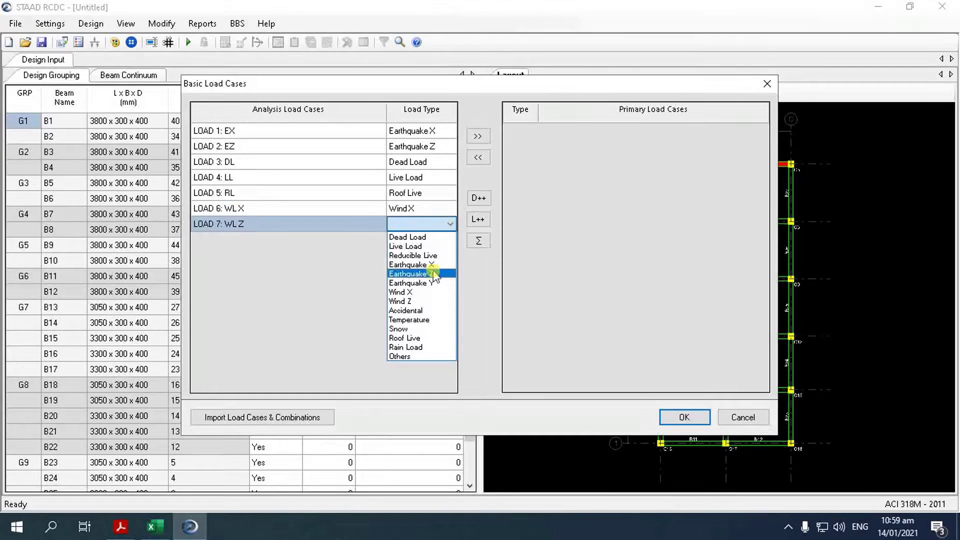
left_click(425, 302)
Transfer all seven classified load cases to the primary load cases and confirm them.
left_click_drag(360, 132, 345, 225)
left_click(477, 137)
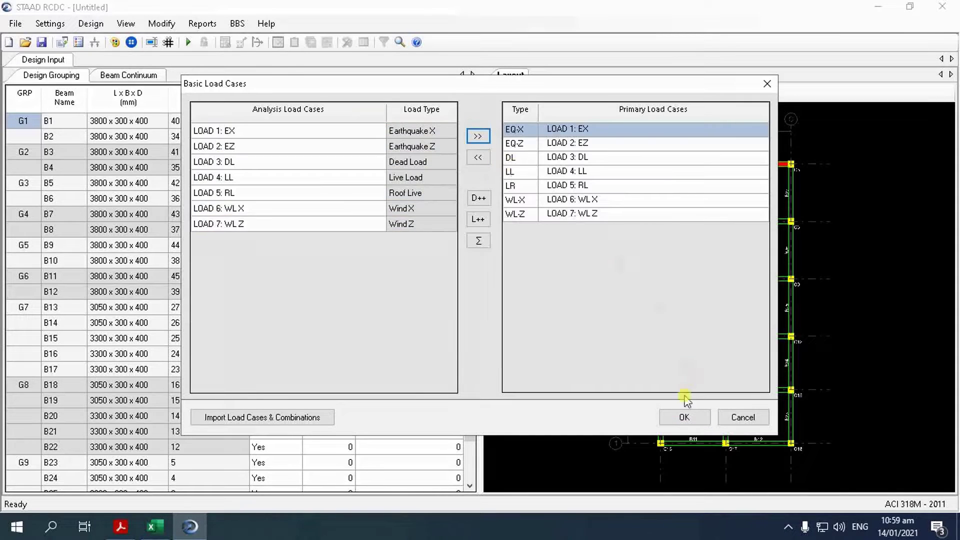
left_click(683, 416)
Add the load combinations from the analysis to the design and accept the list.
left_click(692, 399)
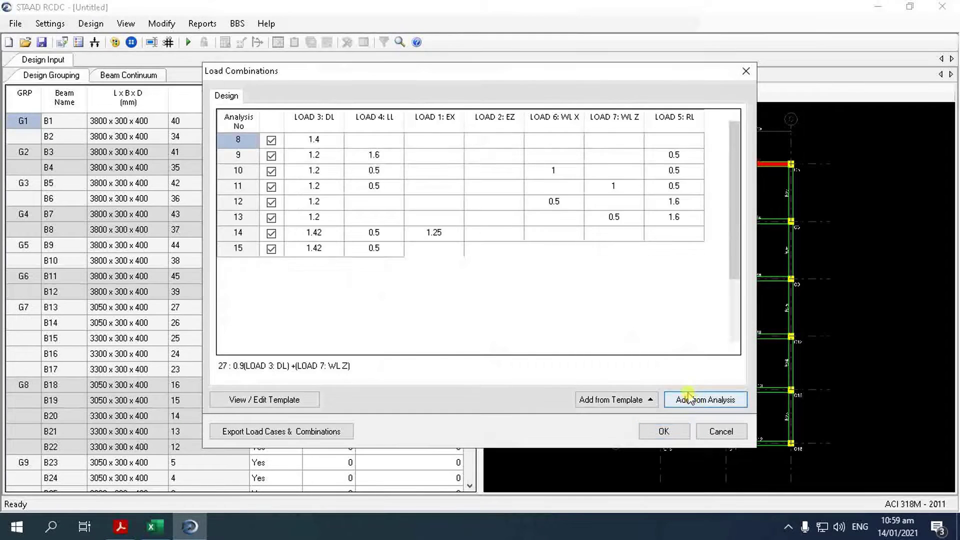
scroll(432, 251, "down", 1)
scroll(424, 253, "down", 1)
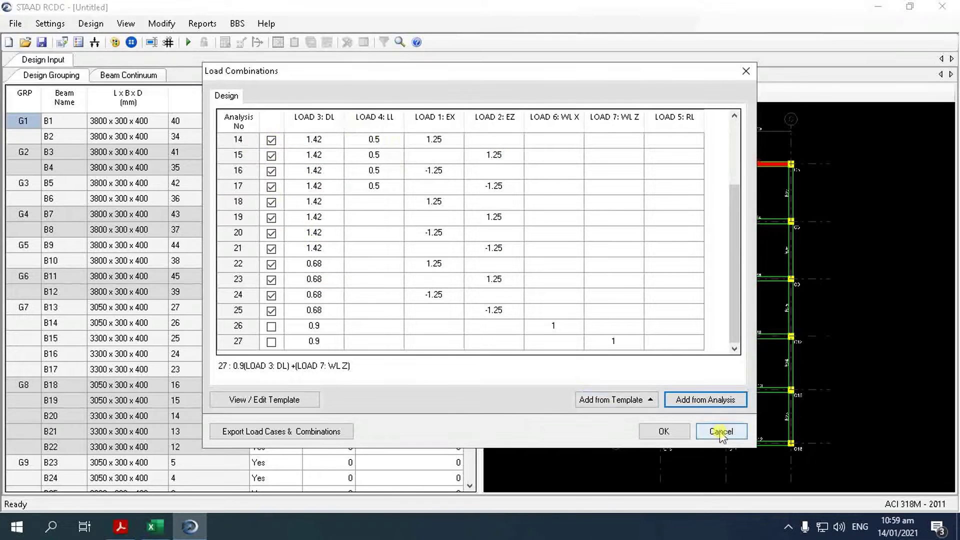
left_click(682, 438)
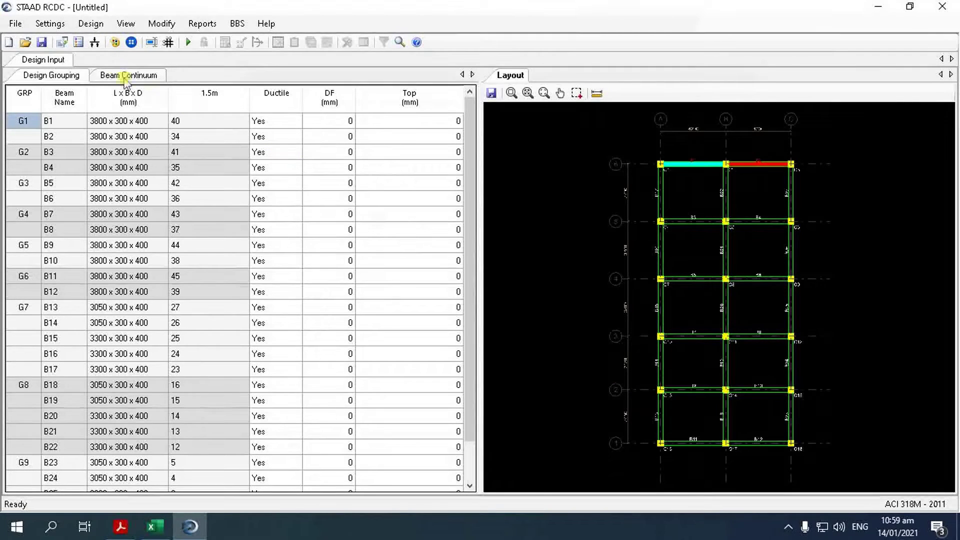
Run the automatic design of the tie beams and review the reinforcement results for every beam group.
left_click(91, 24)
left_click(98, 36)
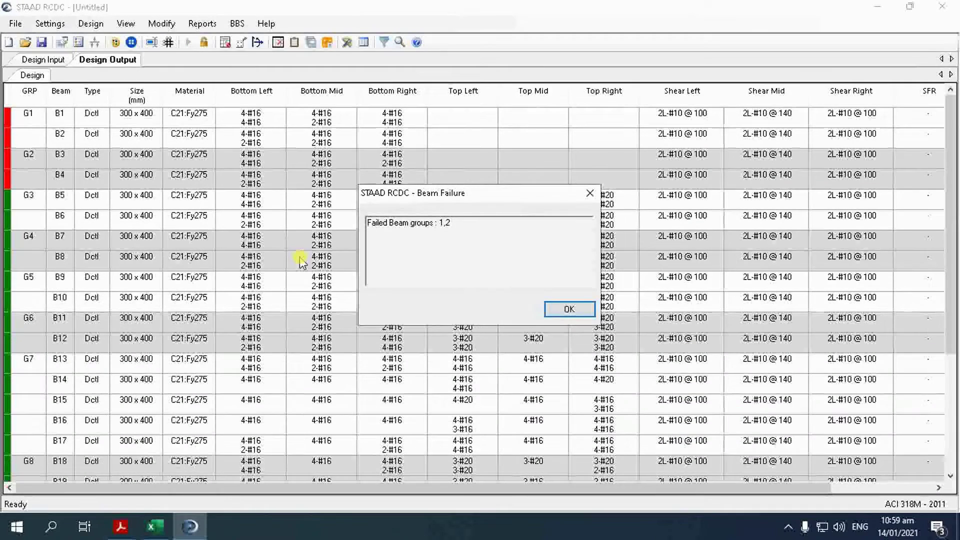
left_click(570, 309)
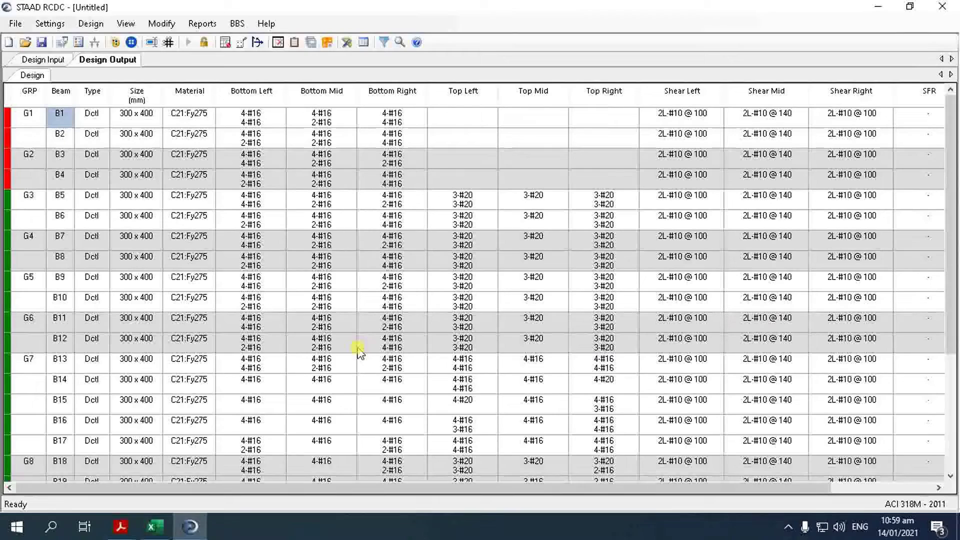
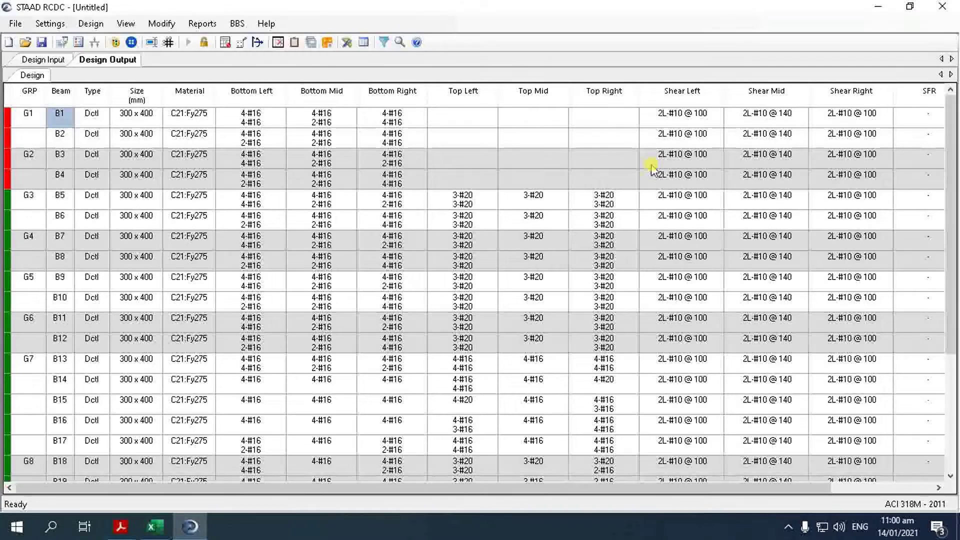
scroll(583, 293, "down", 3)
scroll(580, 285, "up", 3)
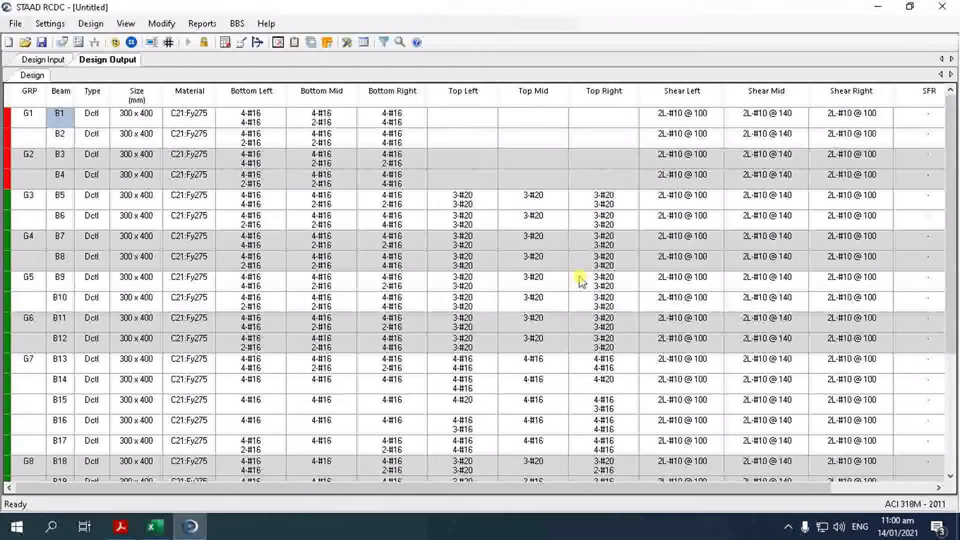
Unlock the beam design so its inputs can be edited.
left_click(89, 24)
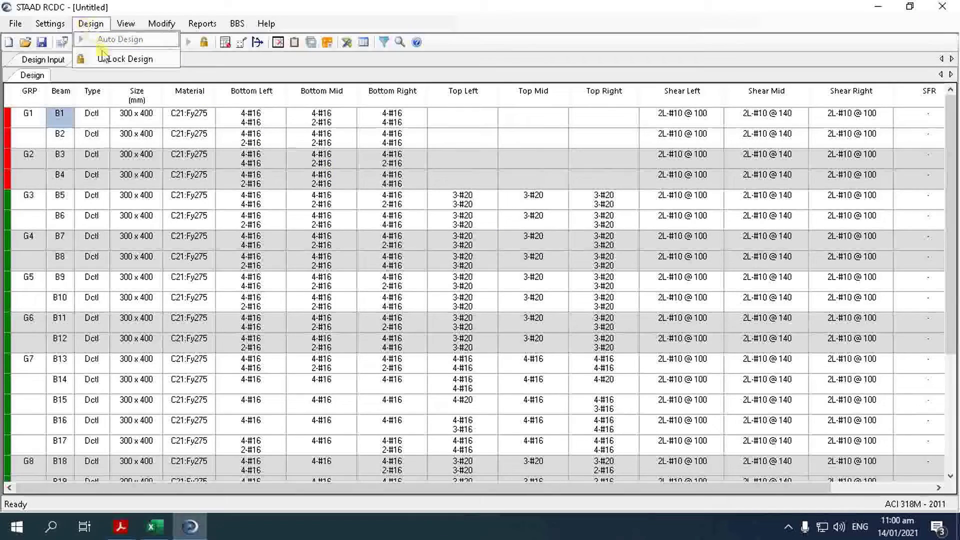
left_click(108, 58)
left_click(488, 310)
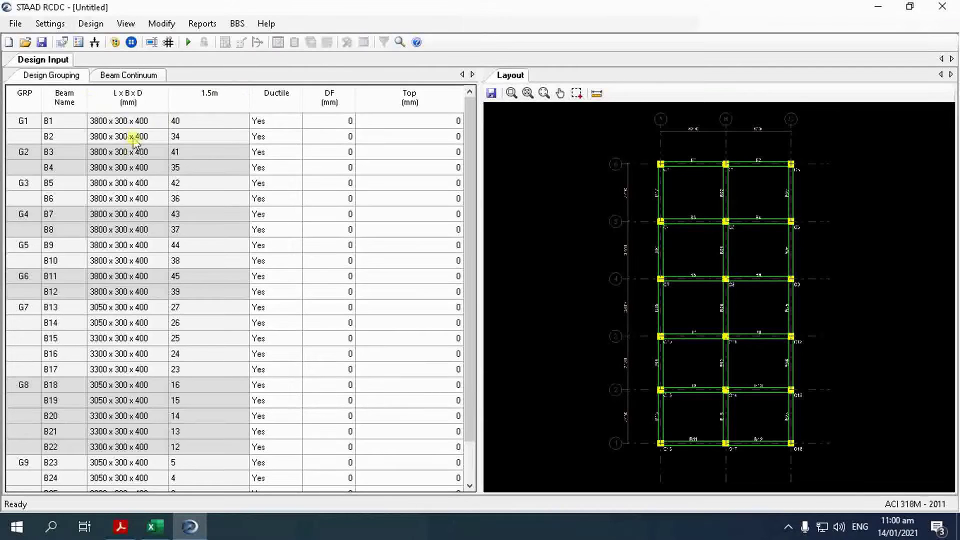
Set the maximum main steel rebar to 25 in the general and reinforcement settings and apply it.
left_click(50, 25)
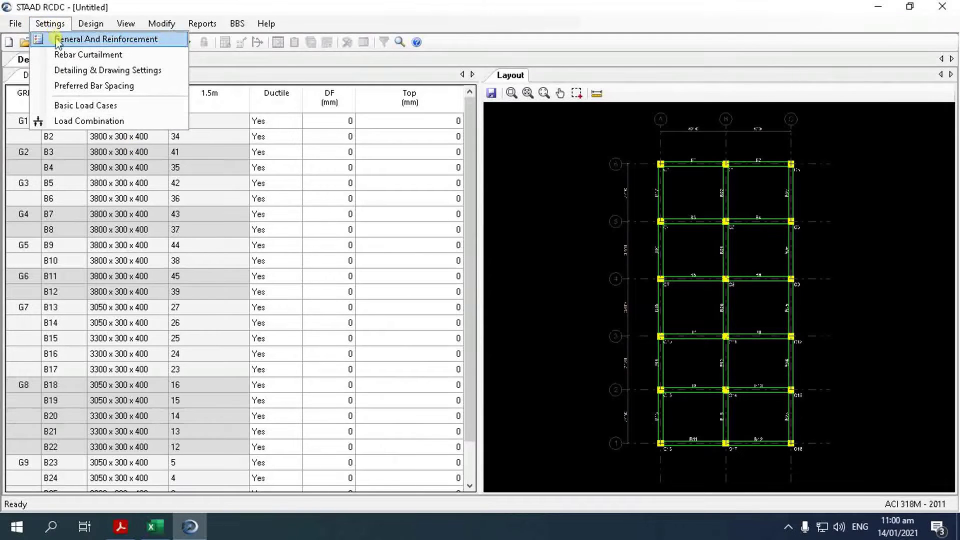
left_click(58, 40)
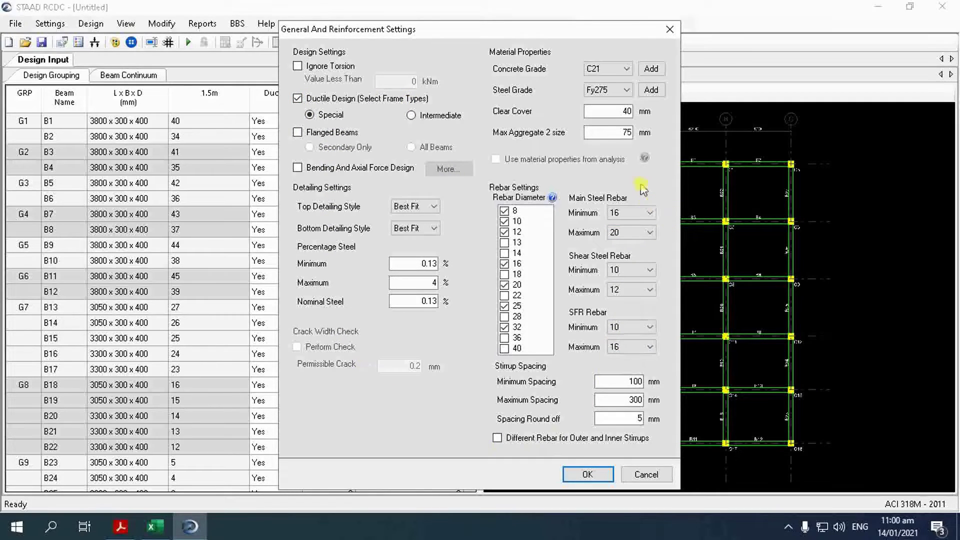
left_click(649, 234)
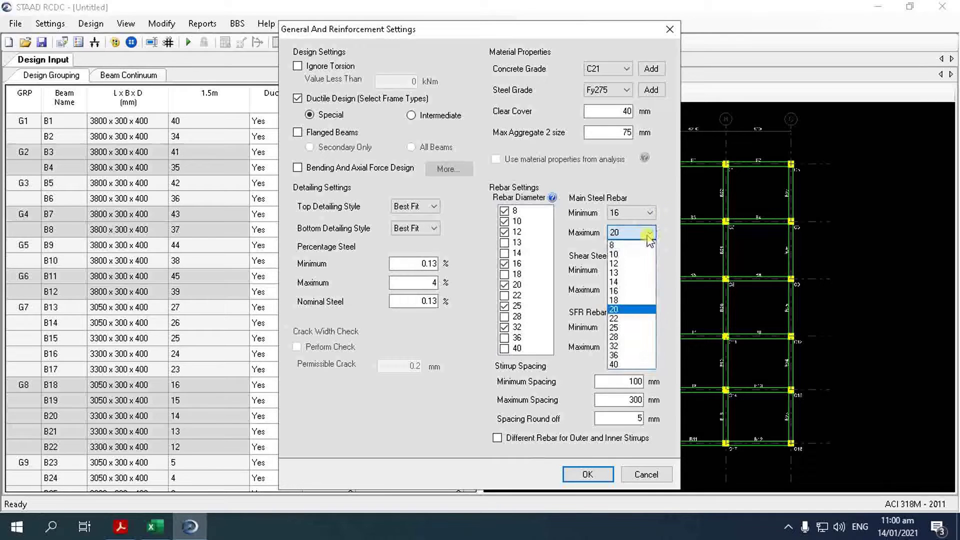
left_click(629, 328)
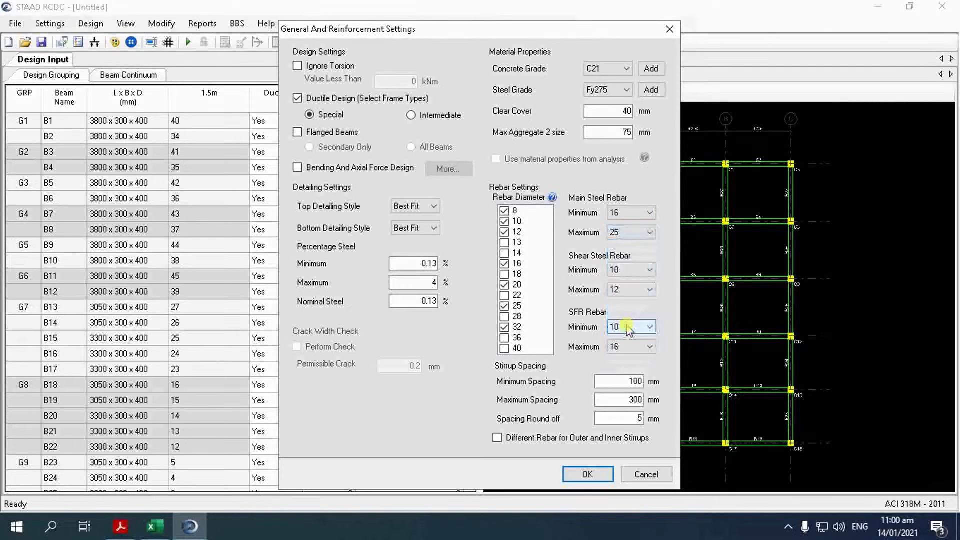
left_click(590, 475)
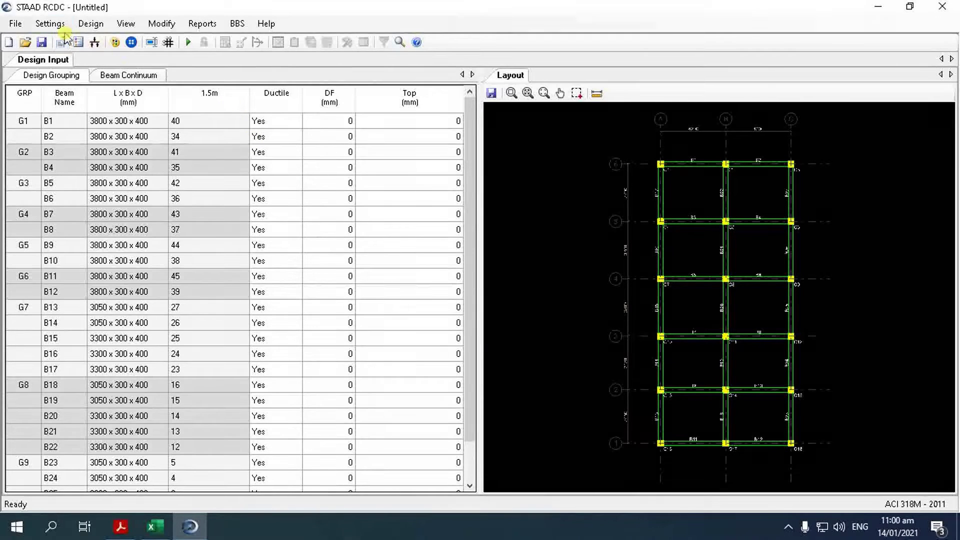
Rerun the automatic beam design and check the top, bottom and shear reinforcement of all beam groups.
left_click(92, 27)
left_click(93, 39)
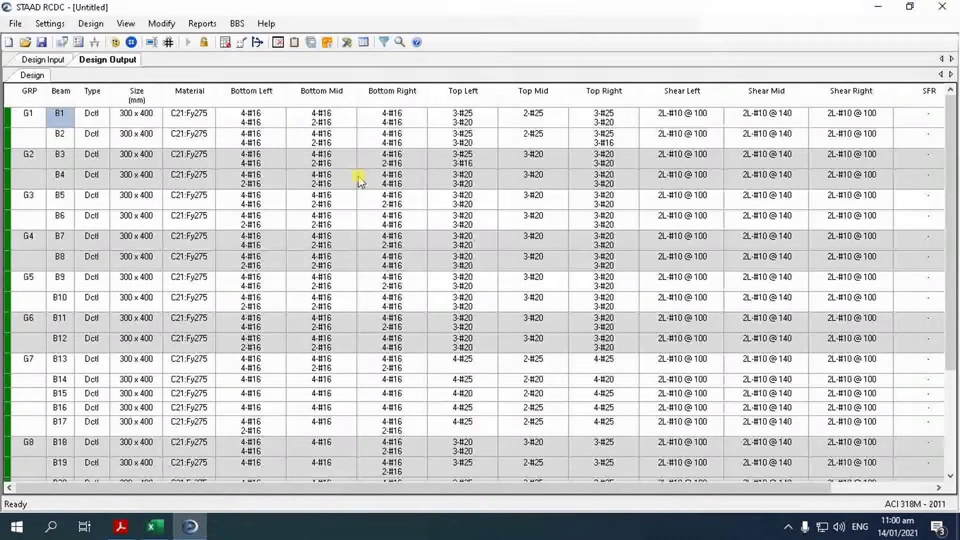
scroll(780, 200, "down", 3)
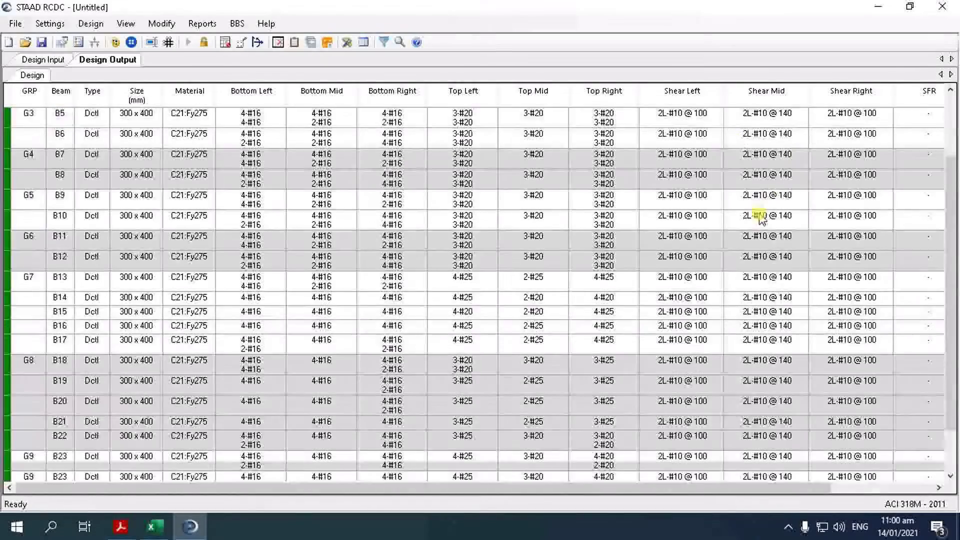
scroll(757, 244, "up", 3)
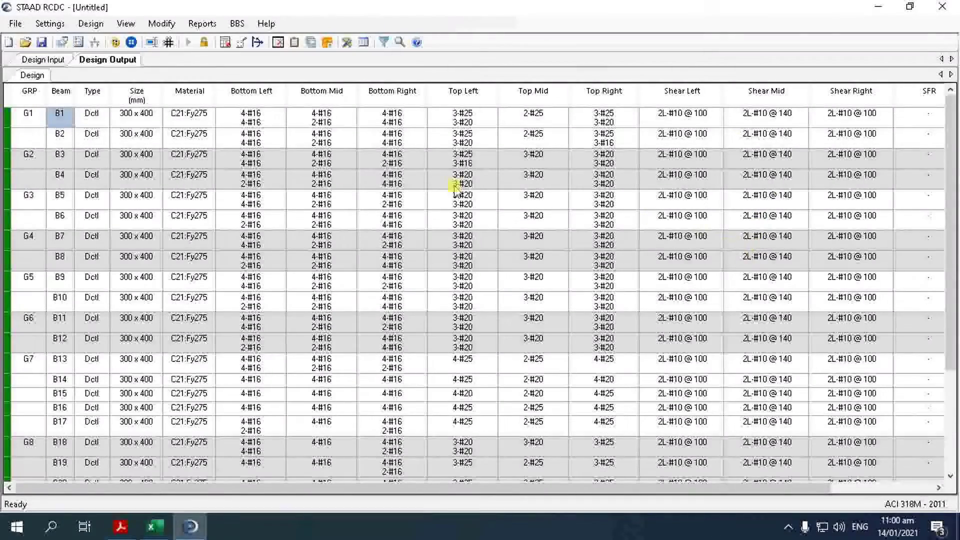
Save the beam design project in the VLOG2 folder as BEAM DESIGN SUBSTRUCTURE.
left_click(15, 23)
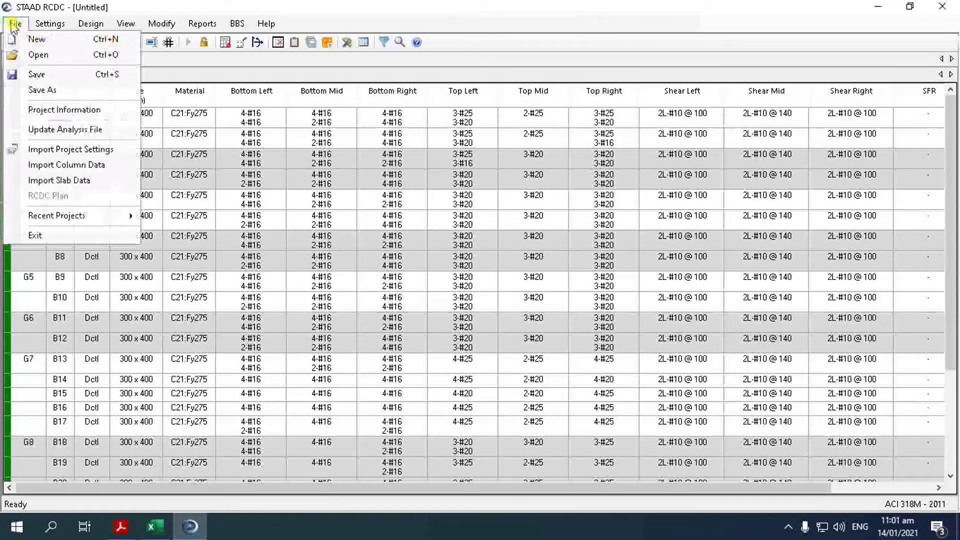
left_click(60, 96)
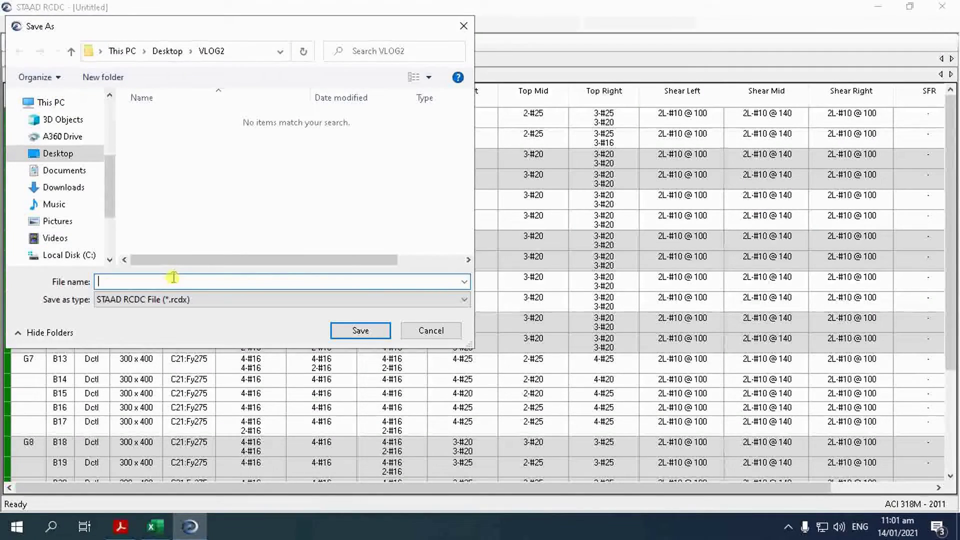
type("COLUMN DESIGN S")
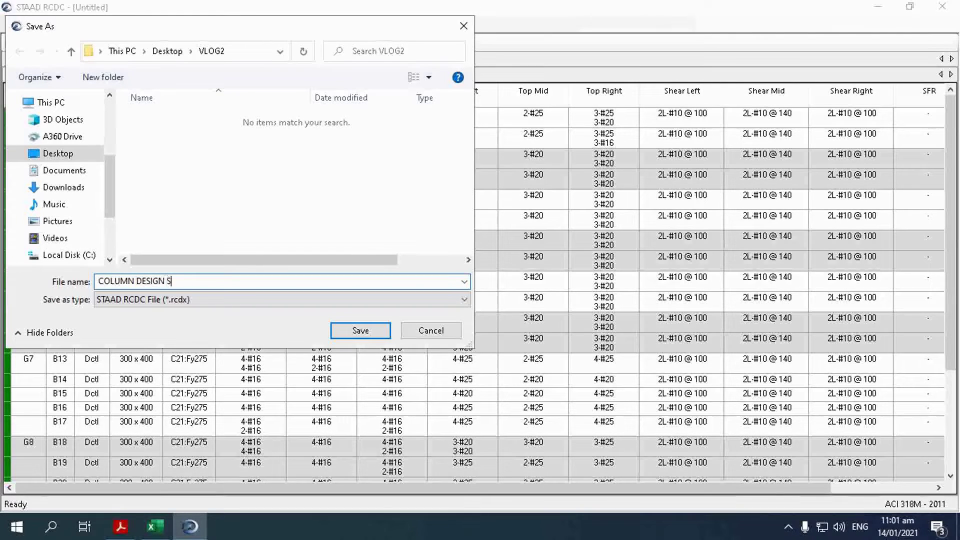
key("BackSpace")
key("BackSpace")
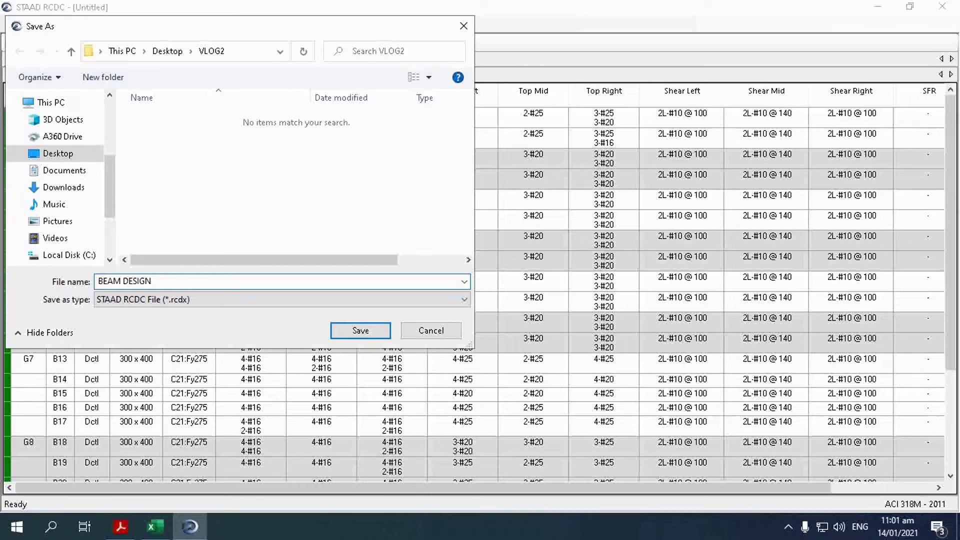
type("BSTRUCTURE")
left_click(360, 330)
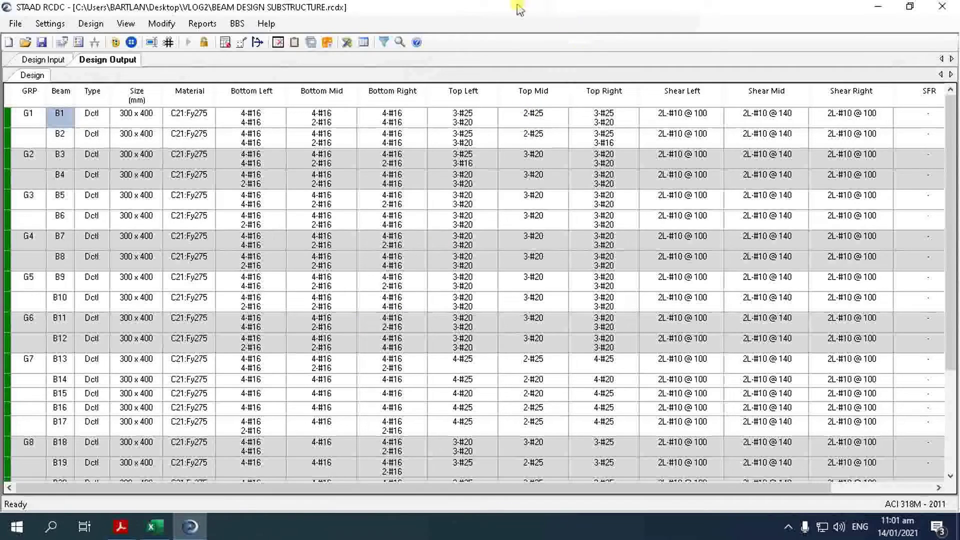
left_click(237, 24)
mouse_move(266, 23)
mouse_move(202, 25)
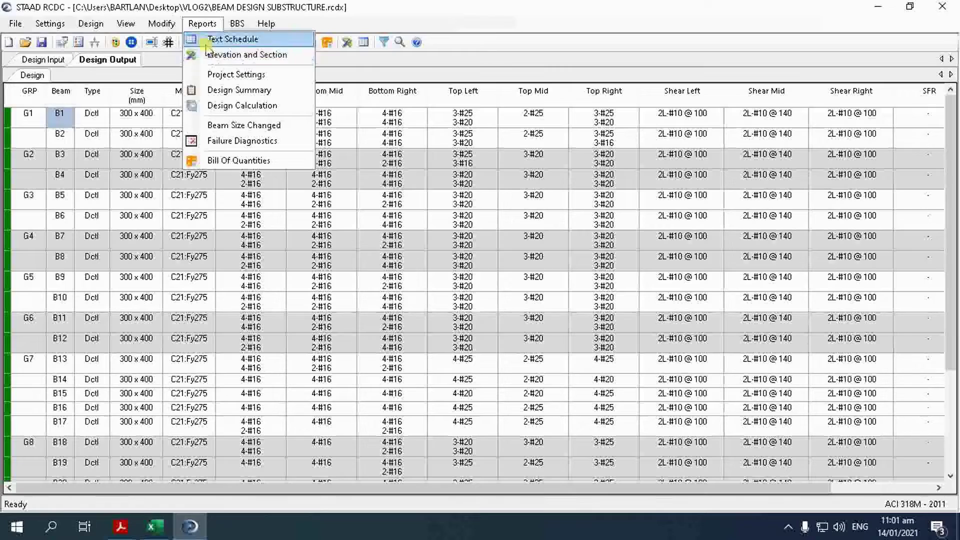
key("Escape")
key("Down")
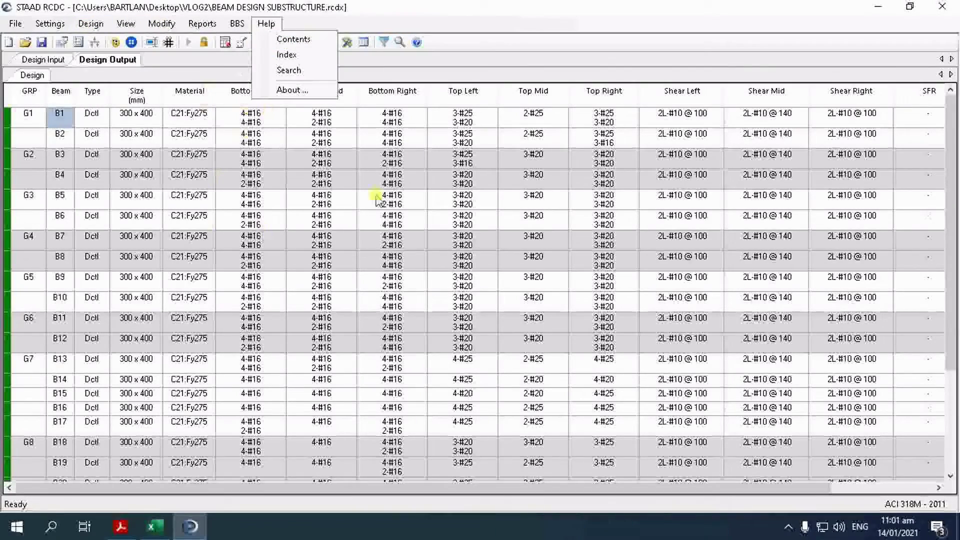
key("Escape")
key("Escape")
left_click(15, 24)
left_click(15, 24)
left_click(14, 25)
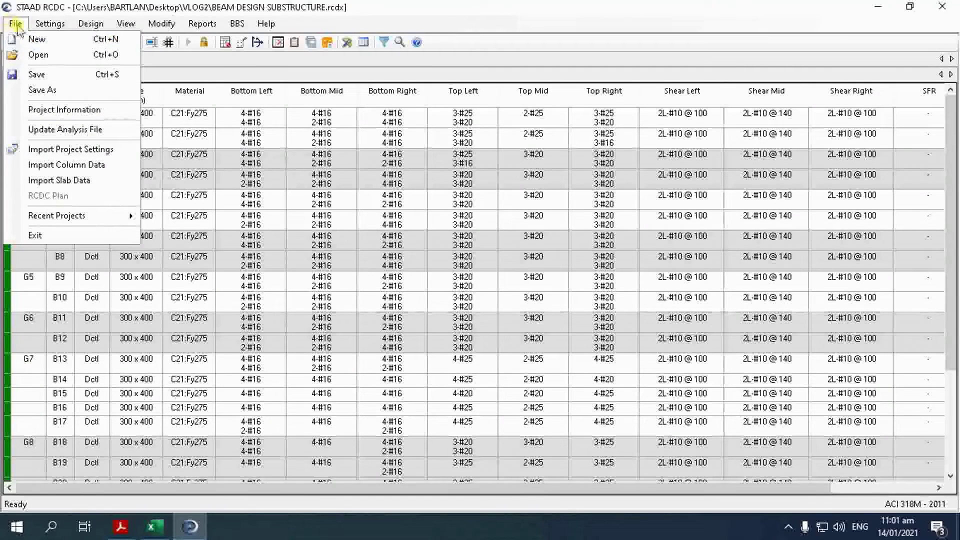
left_click(35, 54)
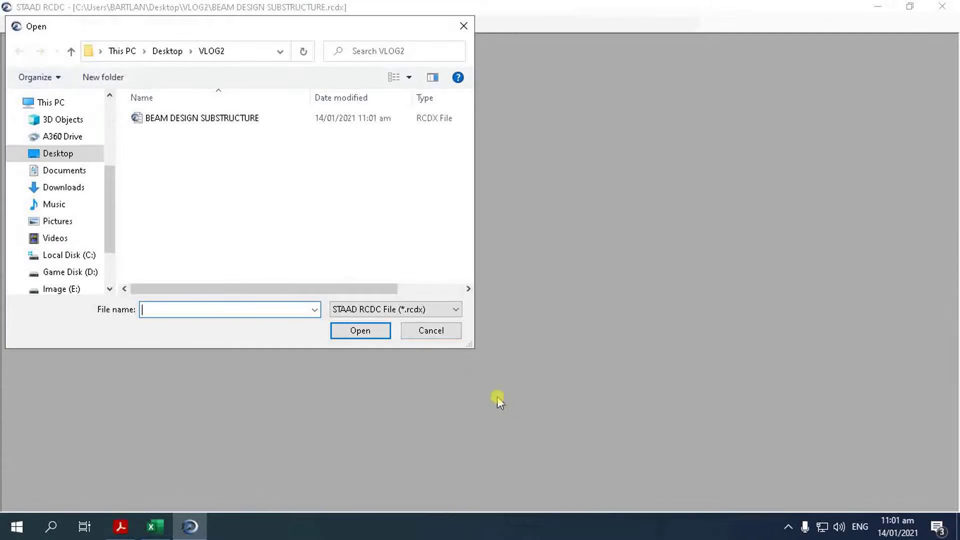
left_click(429, 331)
Start a new project named 2-STOREY and enter the client's name and the engineer's initials.
left_click(15, 24)
left_click(34, 39)
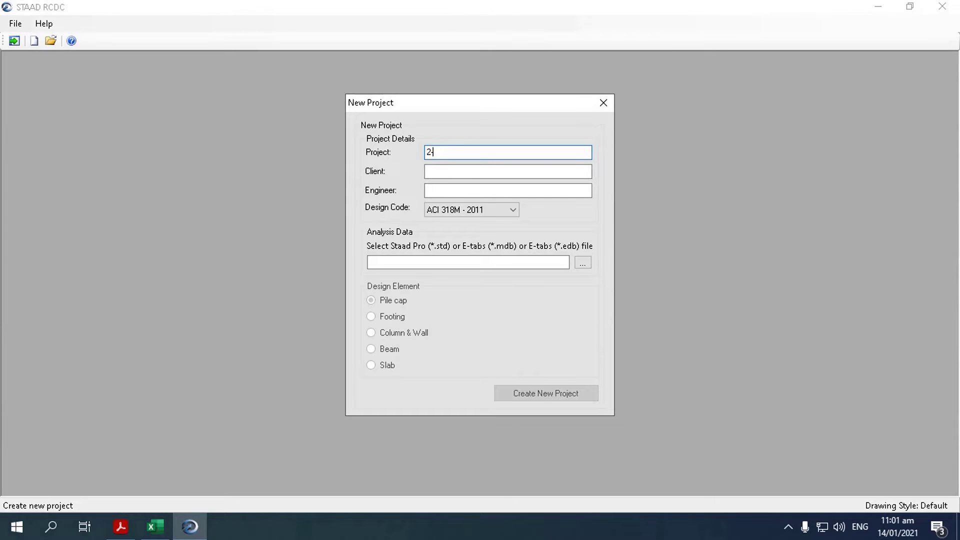
left_click(489, 170)
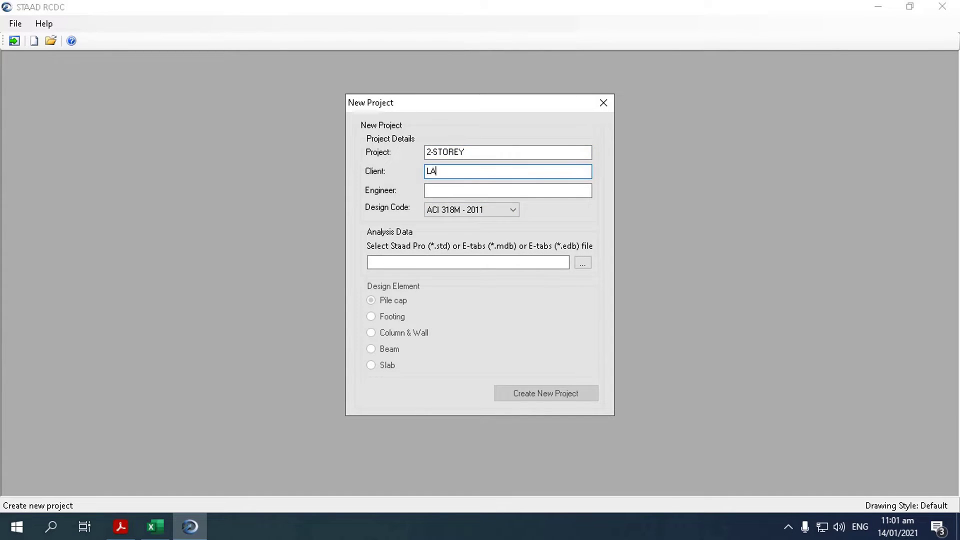
left_click(478, 190)
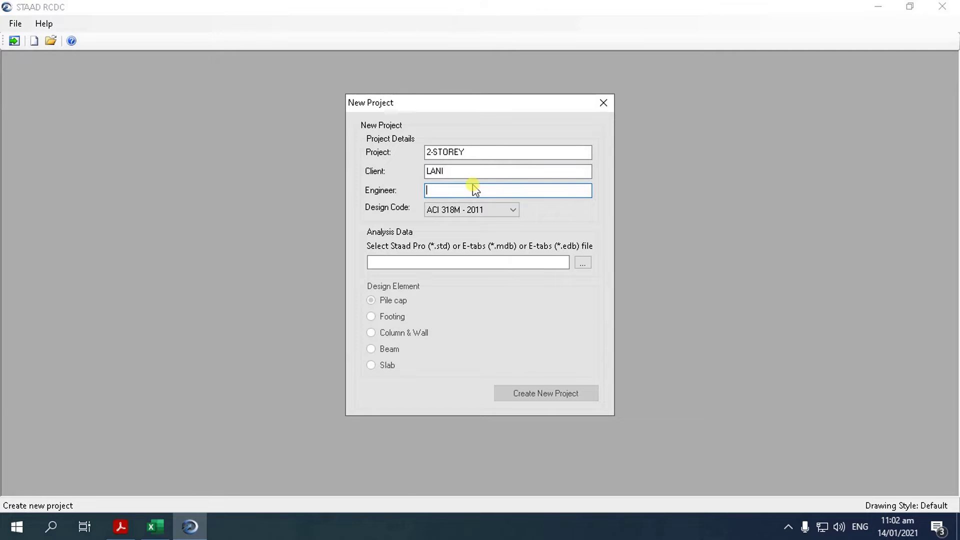
type("BDA")
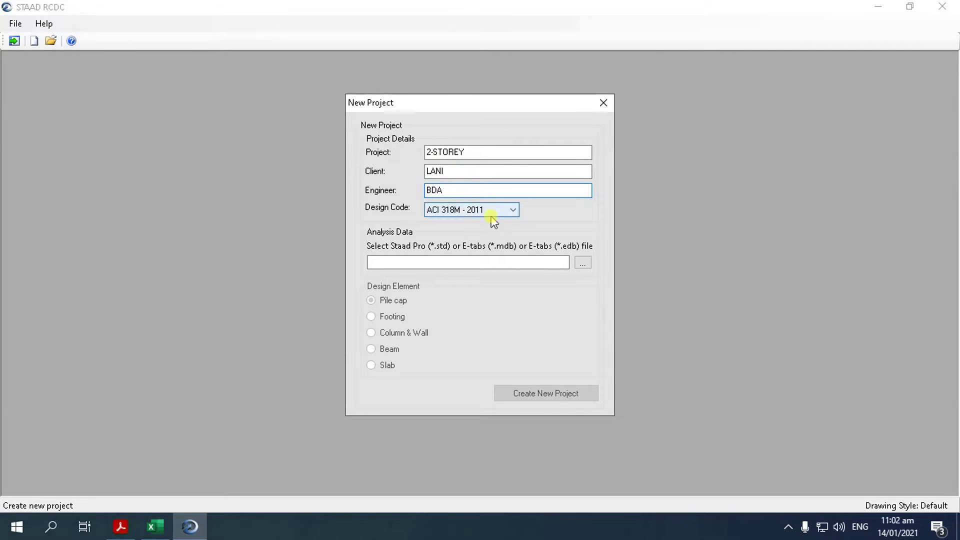
Load the SUBSTRUCTURE analysis file, select Column & Wall as the design element, and create the project.
left_click(583, 263)
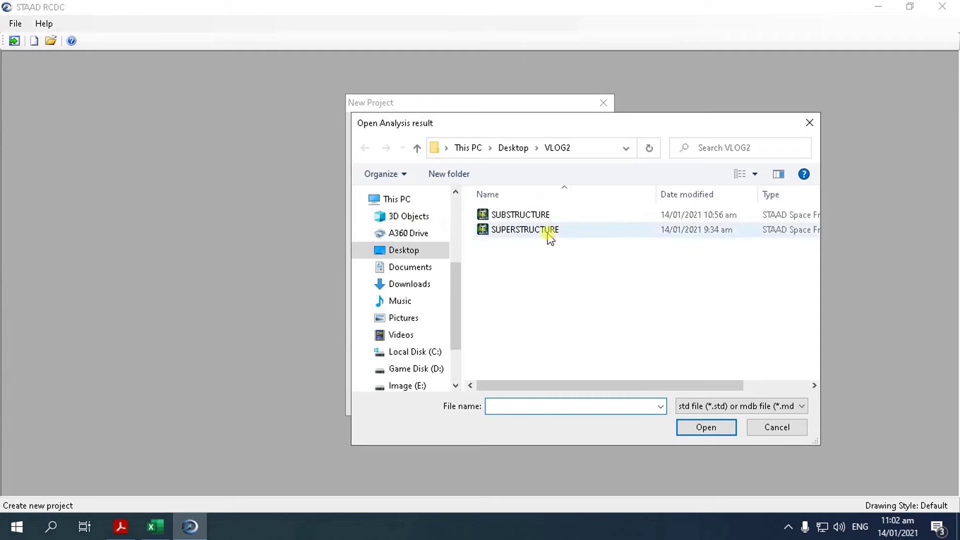
left_click(532, 215)
left_click(705, 428)
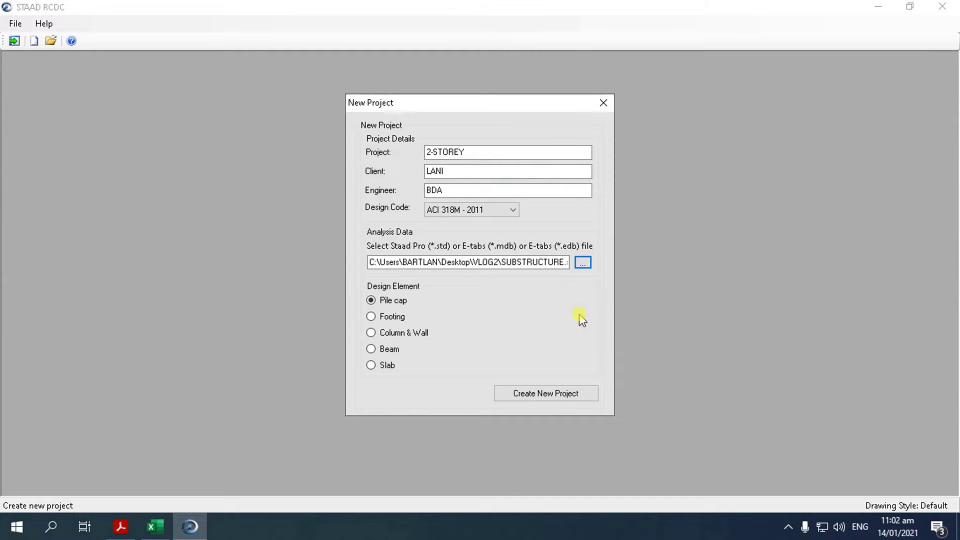
left_click(373, 333)
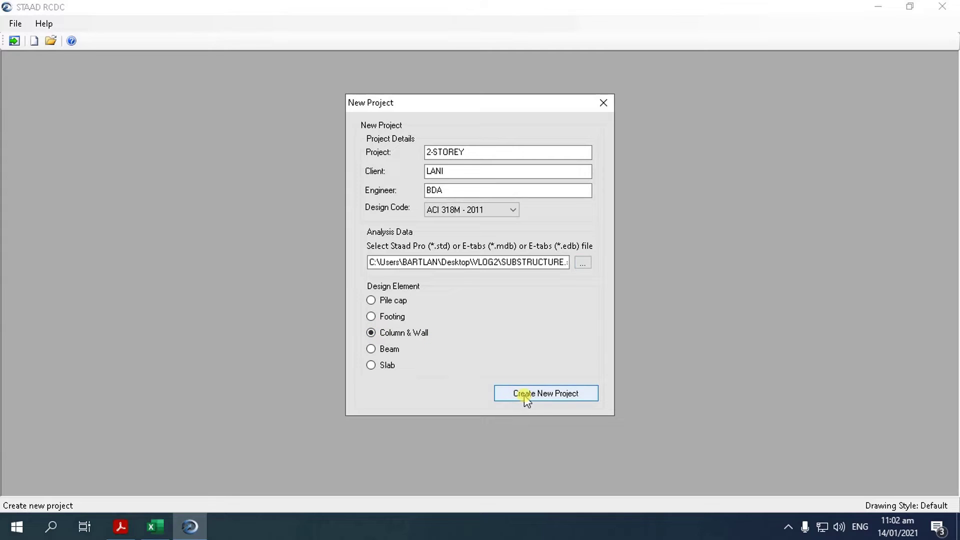
left_click(526, 395)
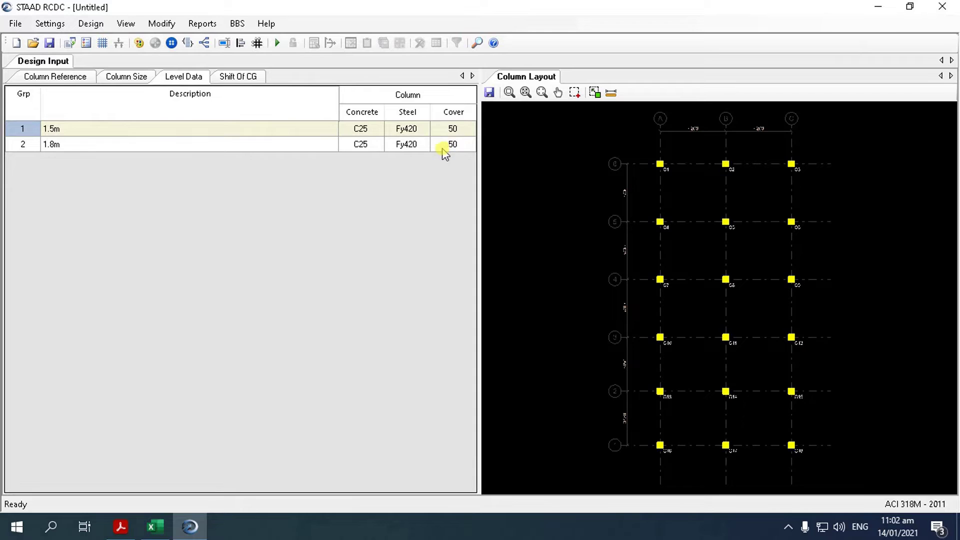
Add concrete grade C21 and steel grade Fy275 to the available material properties in the design settings.
left_click(625, 216)
left_click(410, 305)
type("21")
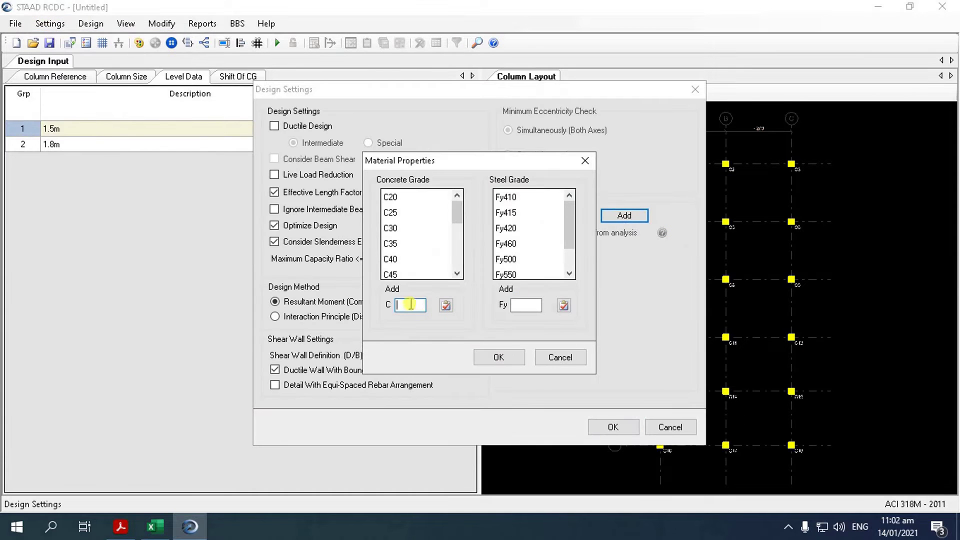
left_click(446, 305)
left_click(526, 305)
type("275")
left_click(564, 305)
left_click(499, 357)
Enable Special ductile design and set both column levels, 1.5m and 1.8m, to C21 concrete, Fy275 steel and 40 cover.
left_click(274, 126)
left_click(368, 142)
key("Return")
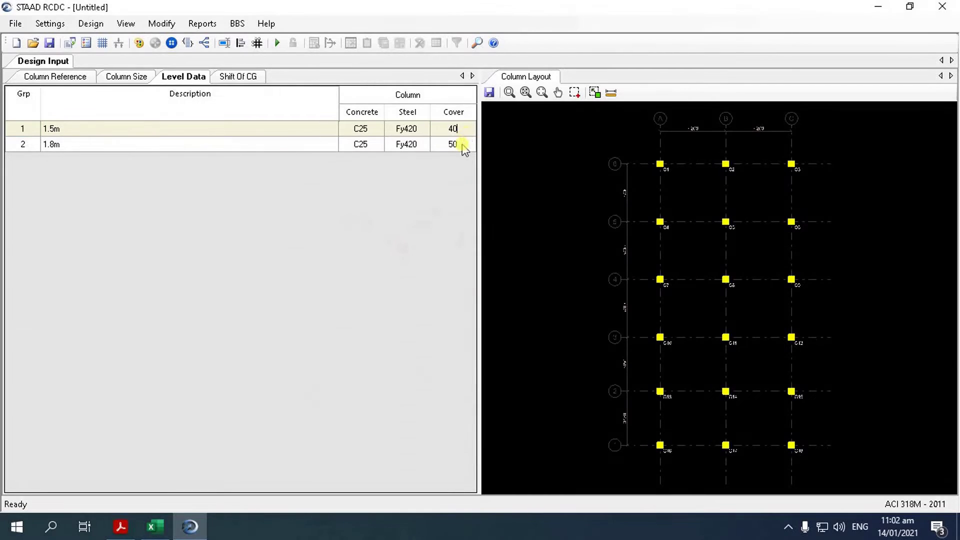
left_click(374, 129)
left_click(375, 144)
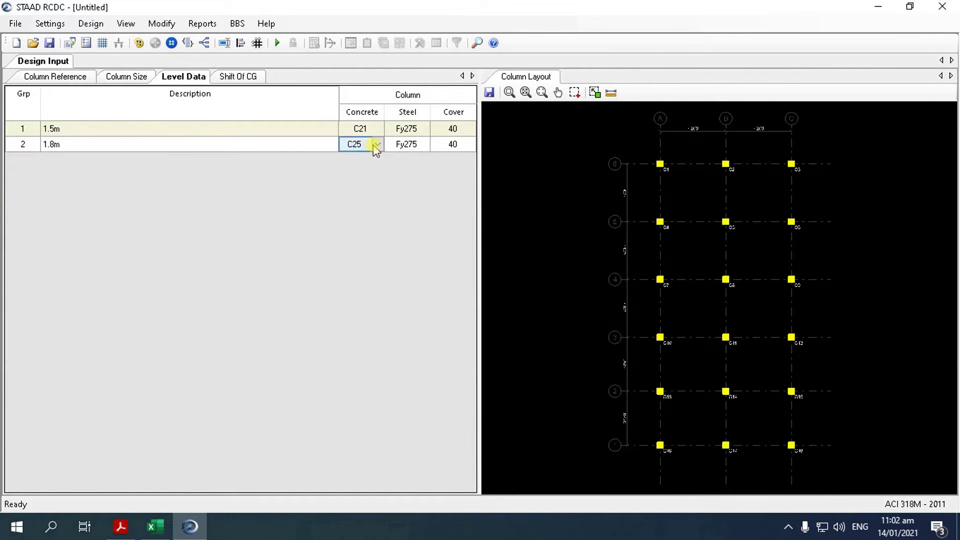
Set the column rebar diameters to a minimum of 16 and a maximum of 25 in the reinforcement settings.
left_click(50, 23)
left_click(67, 55)
left_click(657, 112)
left_click(645, 165)
left_click(658, 129)
left_click(648, 204)
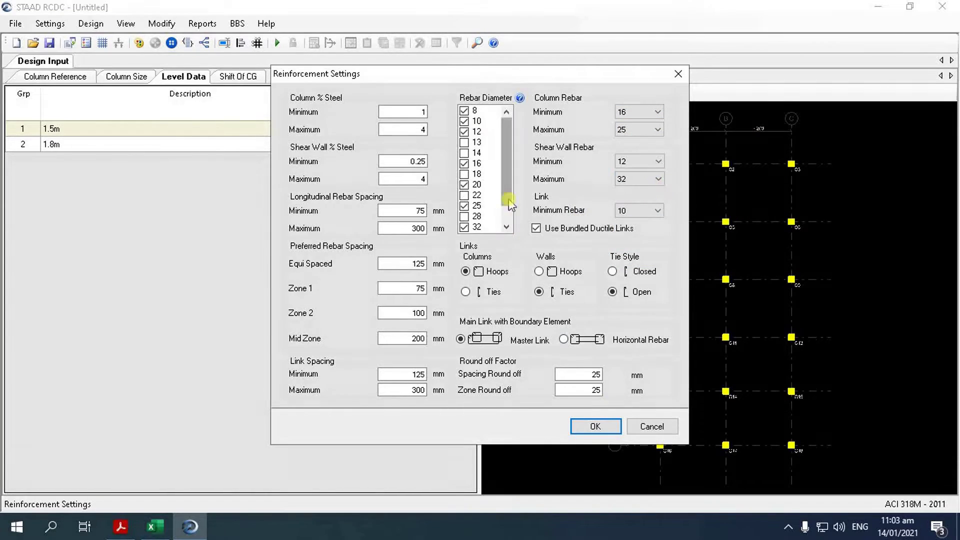
left_click(611, 426)
Start defining the basic load cases, assigning Earthquake X to LOAD 1: EX and Earthquake Z to LOAD 2: EZ.
left_click(91, 24)
left_click(106, 40)
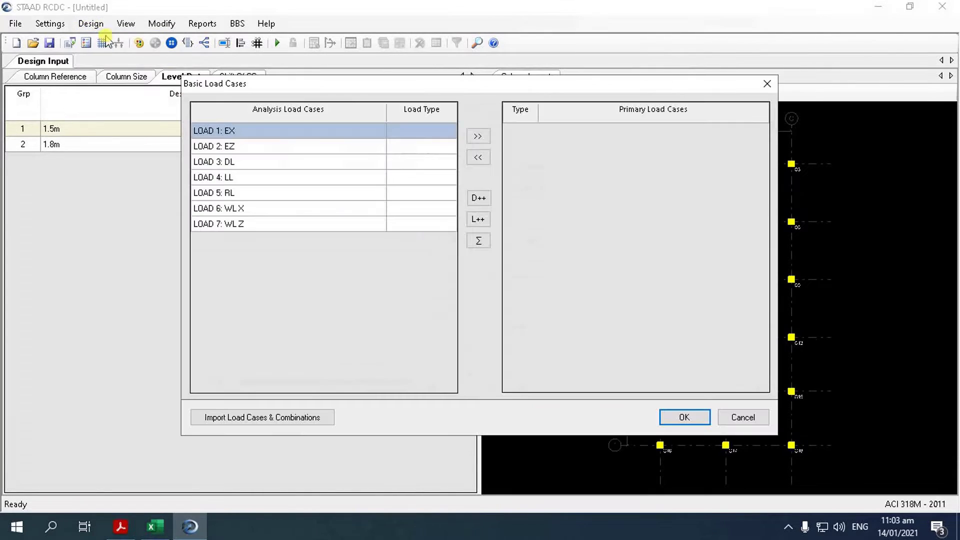
left_click(425, 132)
left_click(450, 131)
left_click(425, 171)
left_click(441, 146)
left_click(450, 146)
left_click(430, 196)
Assign Dead Load to LOAD 3: DL and the matching load types to LOAD 4: LL and LOAD 5: RL.
left_click(450, 162)
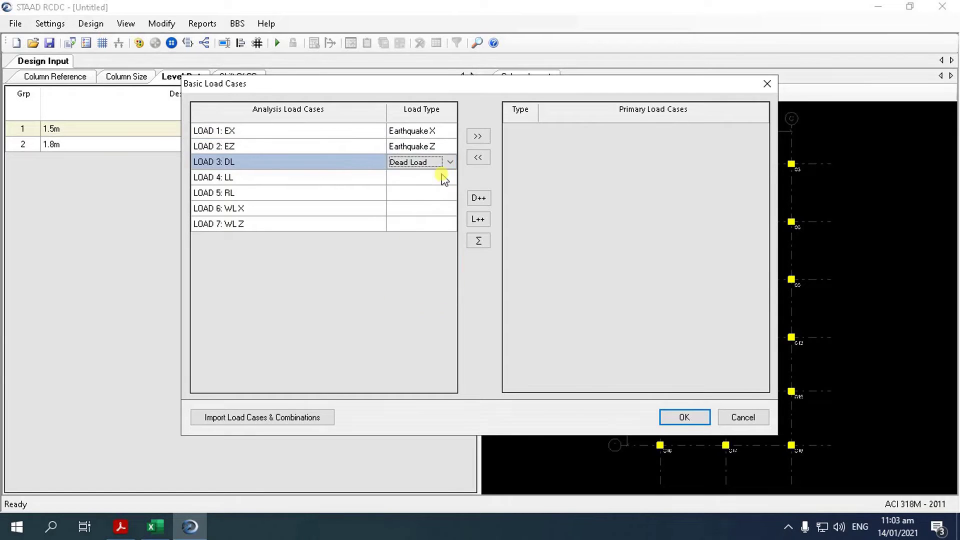
left_click(444, 176)
left_click(449, 177)
left_click(435, 200)
left_click(449, 192)
left_click(449, 307)
Assign the matching wind load types to WL X and WL Z and add the analysis load cases to the primary load cases.
left_click(451, 208)
left_click(440, 276)
left_click(446, 225)
left_click(447, 225)
left_click(440, 298)
left_click(478, 136)
left_click(684, 417)
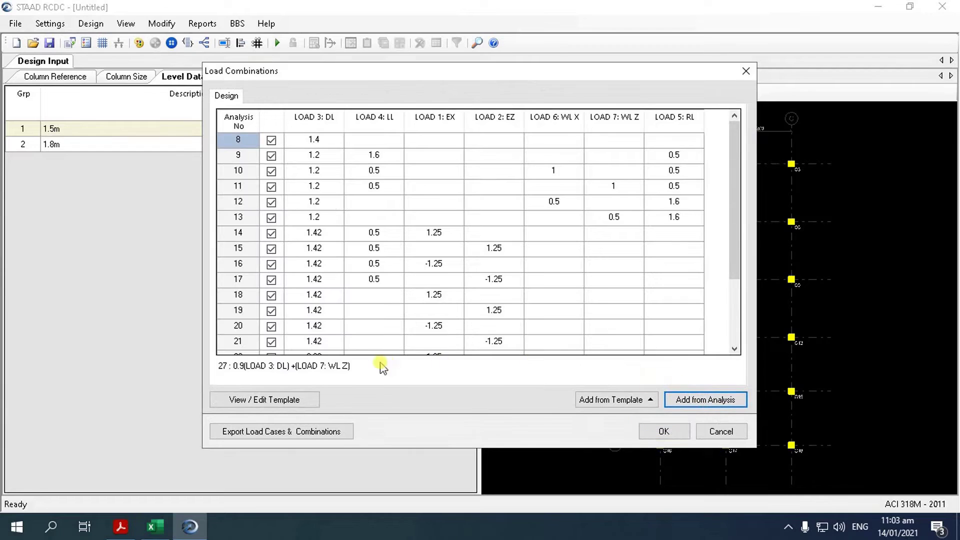
Design the columns with the load combinations from the analysis and review the capacity ratios and reinforcement of all columns.
scroll(332, 317, "down", 2)
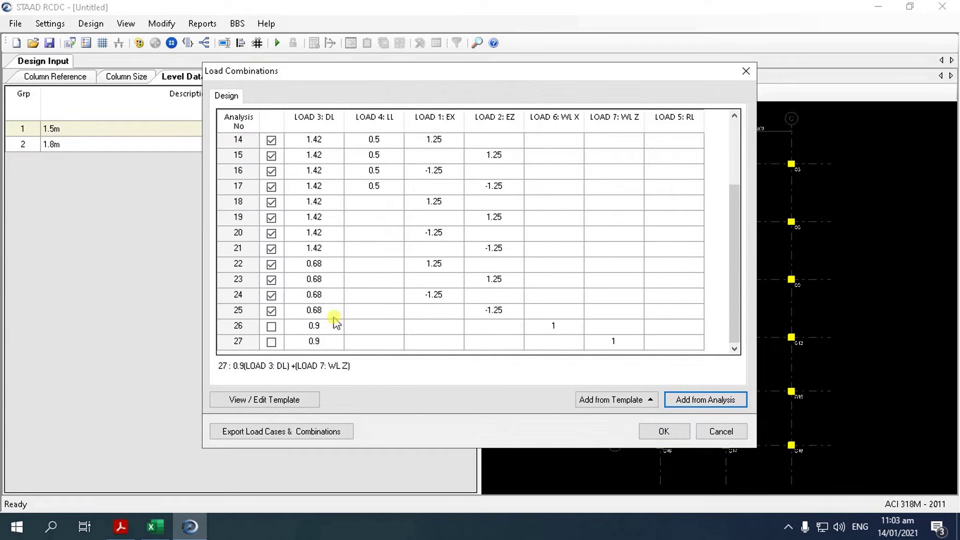
left_click(660, 431)
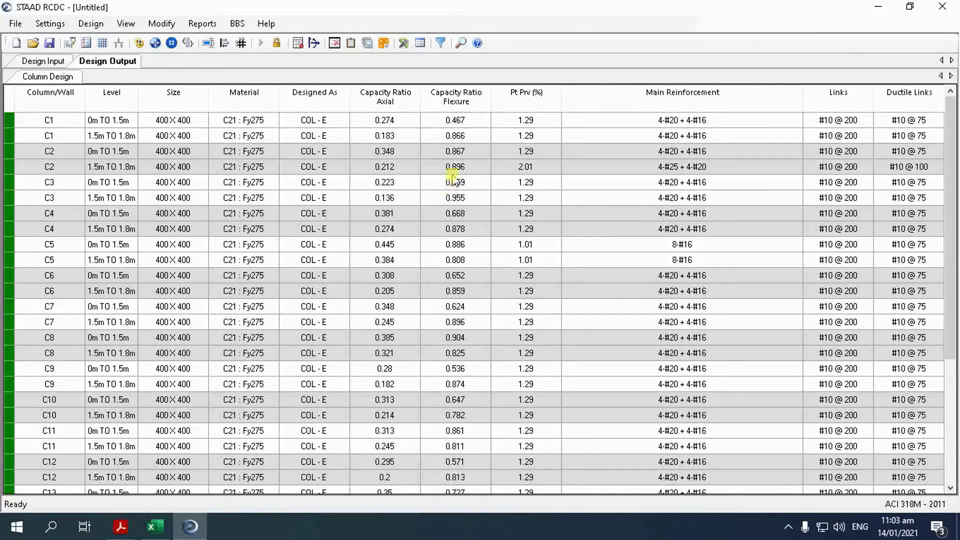
scroll(456, 205, "down", 4)
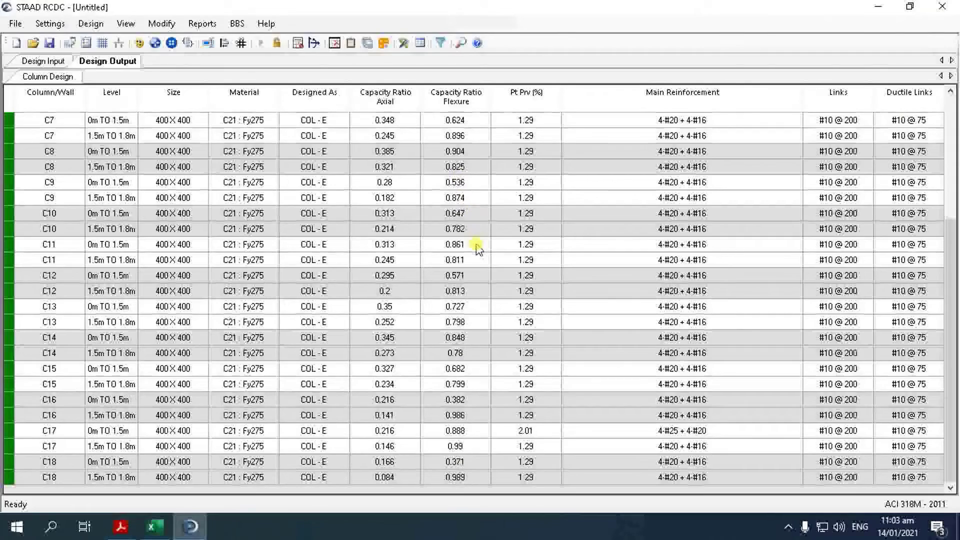
scroll(480, 230, "up", 4)
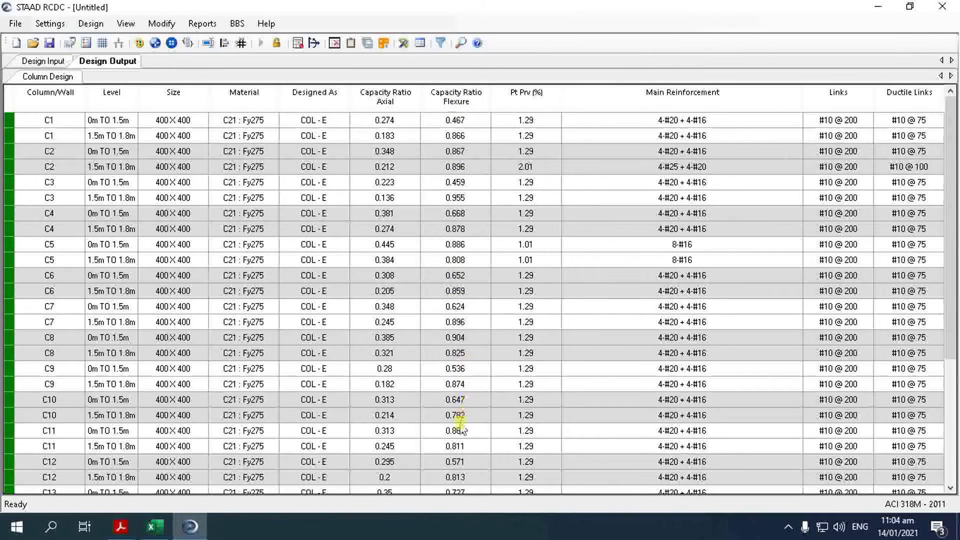
scroll(469, 392, "down", 4)
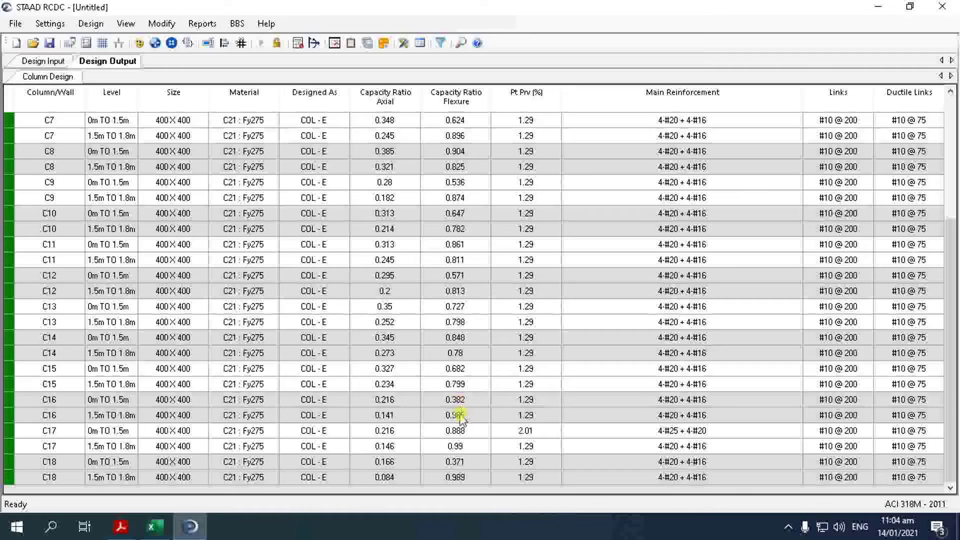
scroll(458, 407, "up", 4)
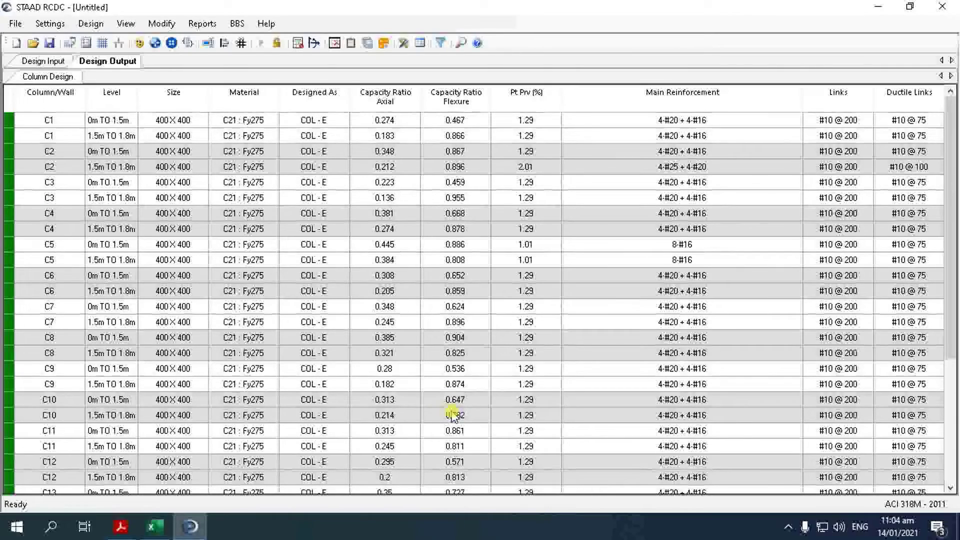
Save the column design project in the VLOG2 folder as COLUMN DESIGN SUB STRUCTURE.
left_click(15, 23)
left_click(33, 91)
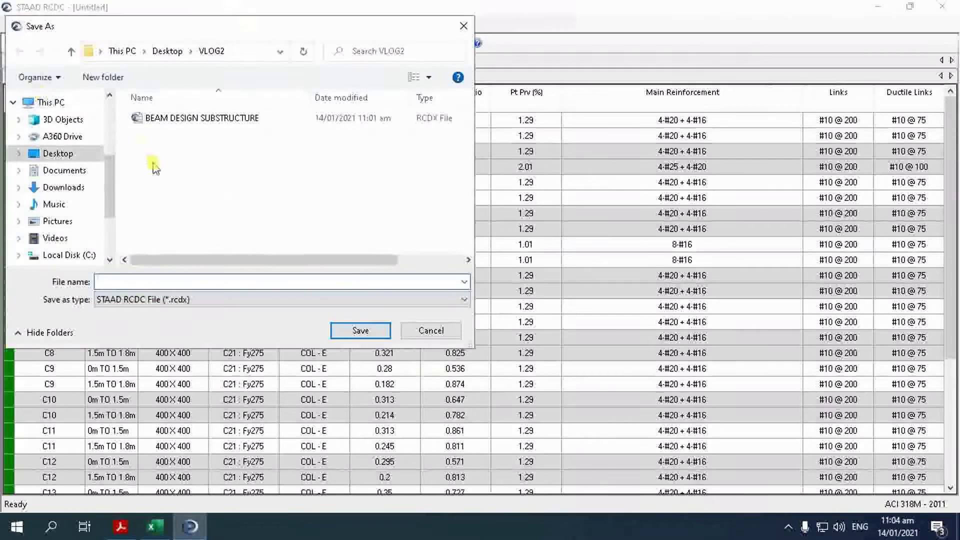
type("COLUMN DESIGN SUB STRUCTURE")
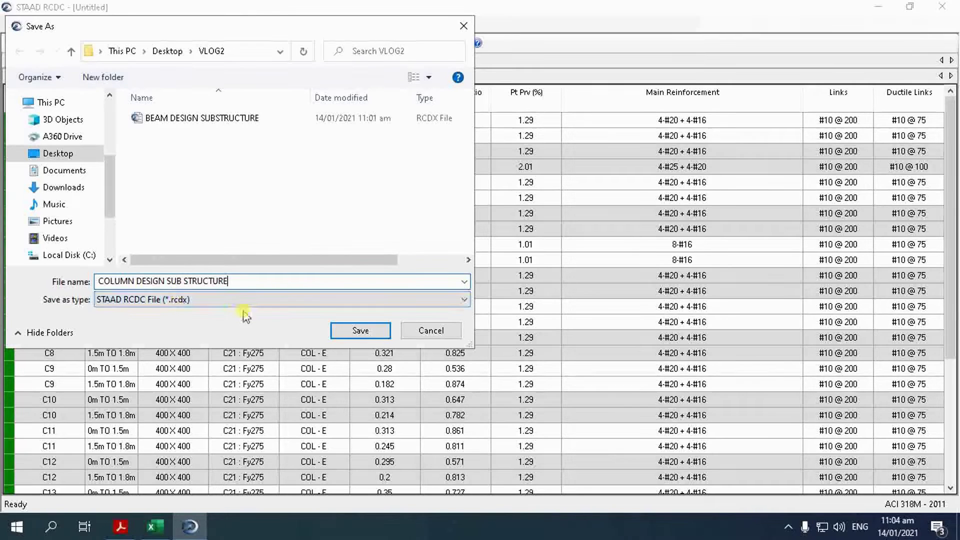
left_click(360, 331)
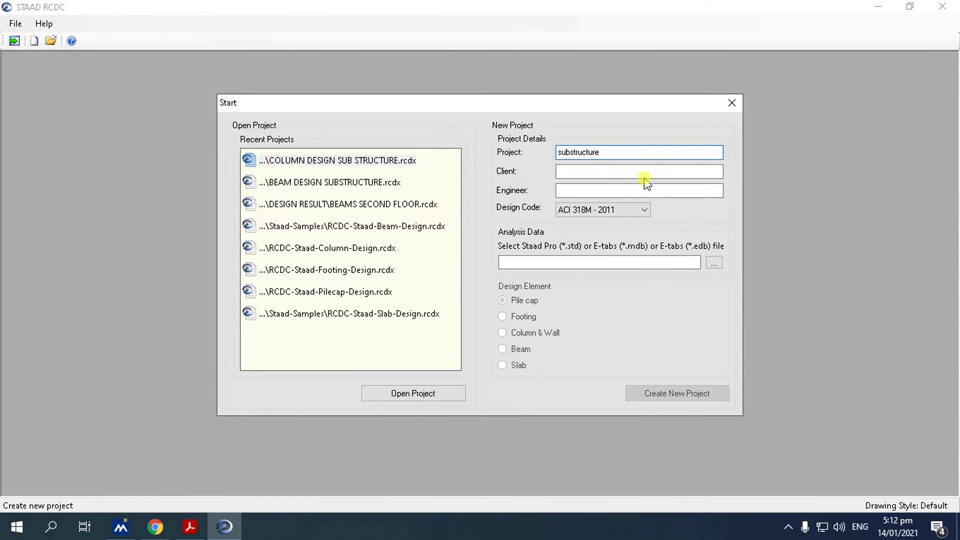
Fill in a new project named SUBSTRUCTURE with the client's name and engineer's initials, and load the SUBSTRUCTURE analysis file.
left_click(642, 170)
type("L;ANI")
left_click(653, 190)
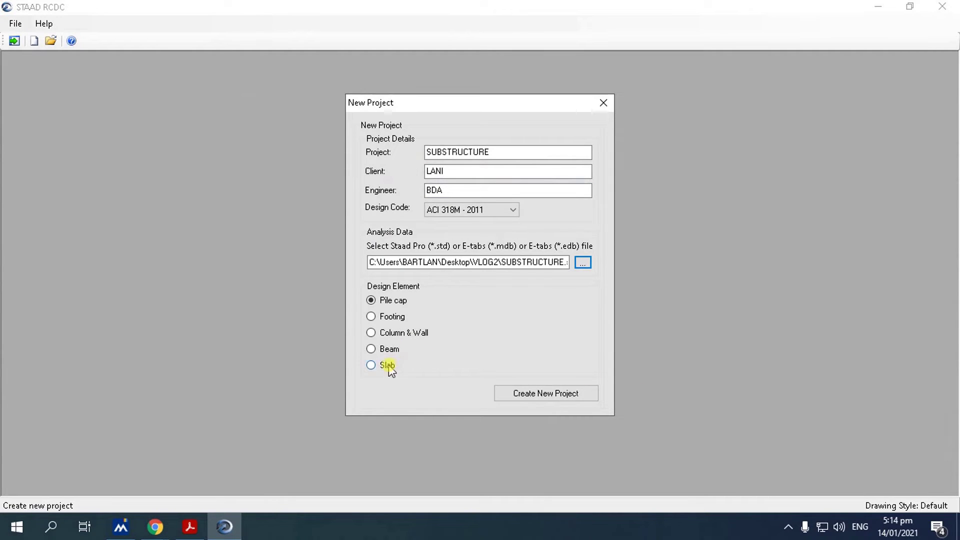
Select Slab as the design element at the 1.5m level and create the project.
left_click(376, 366)
left_click(466, 319)
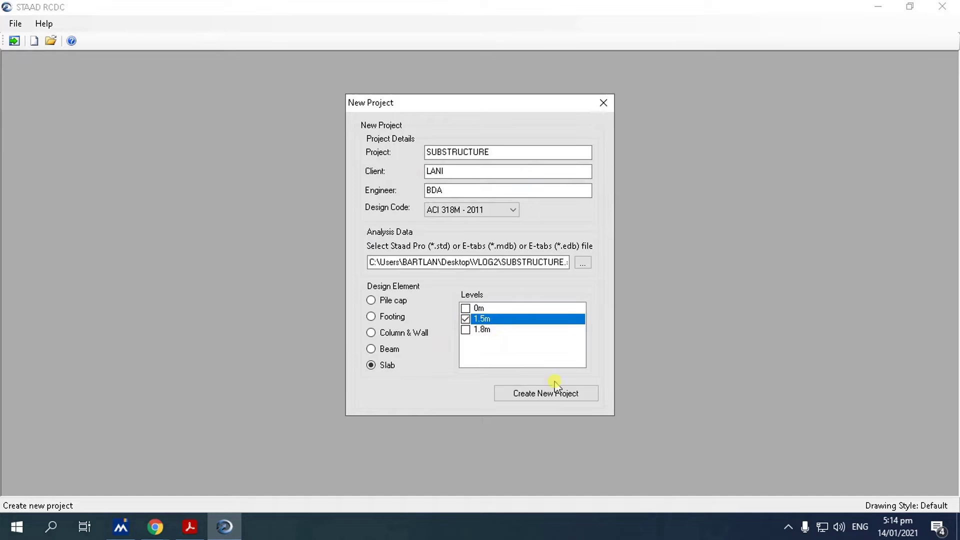
left_click(555, 393)
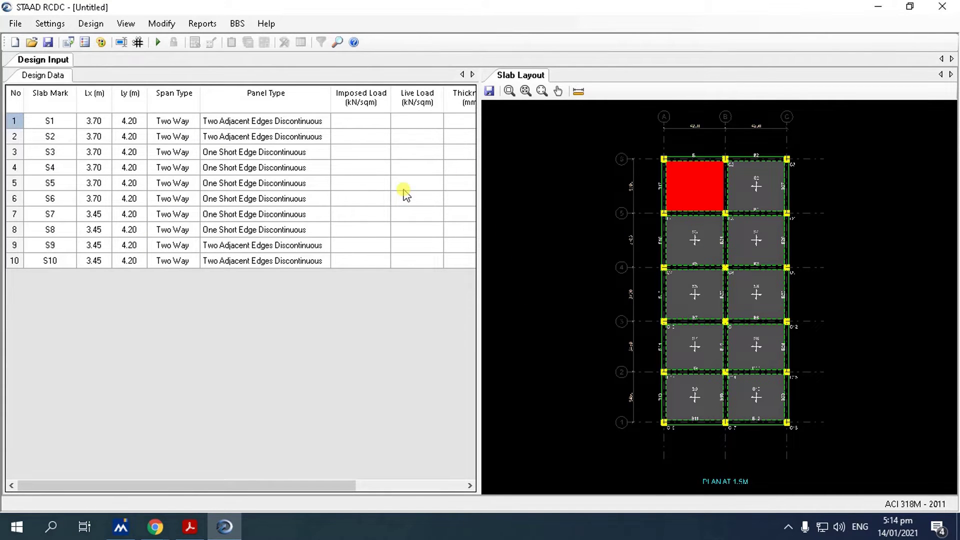
Switch to the DEADLOD LIVELOAD workbook in Excel and look up the floor dead and live loads for the slab.
left_click(363, 122)
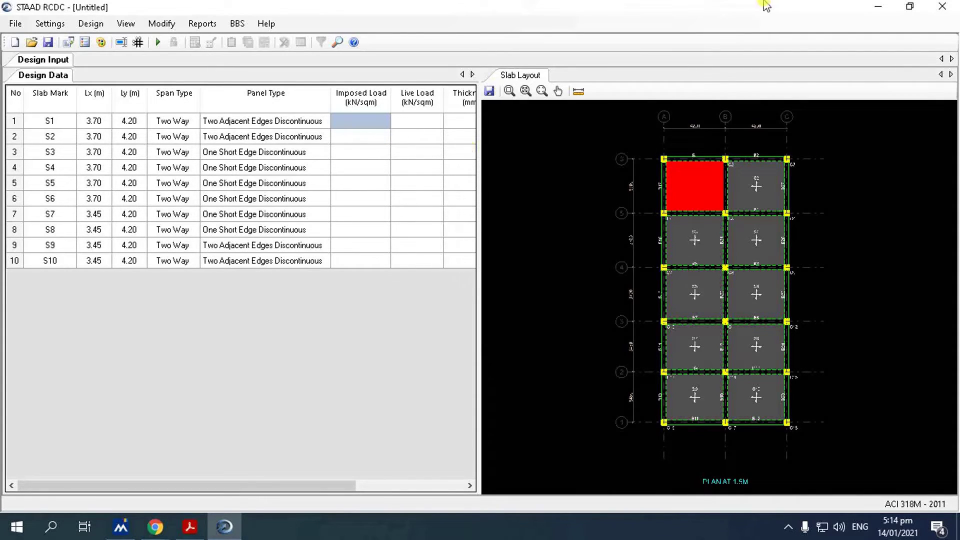
left_click(878, 6)
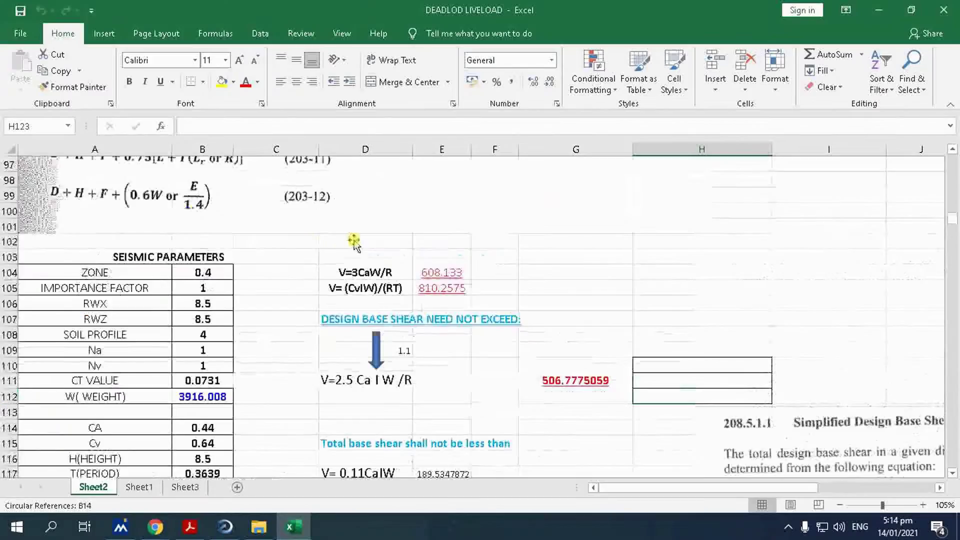
scroll(367, 246, "up", 20)
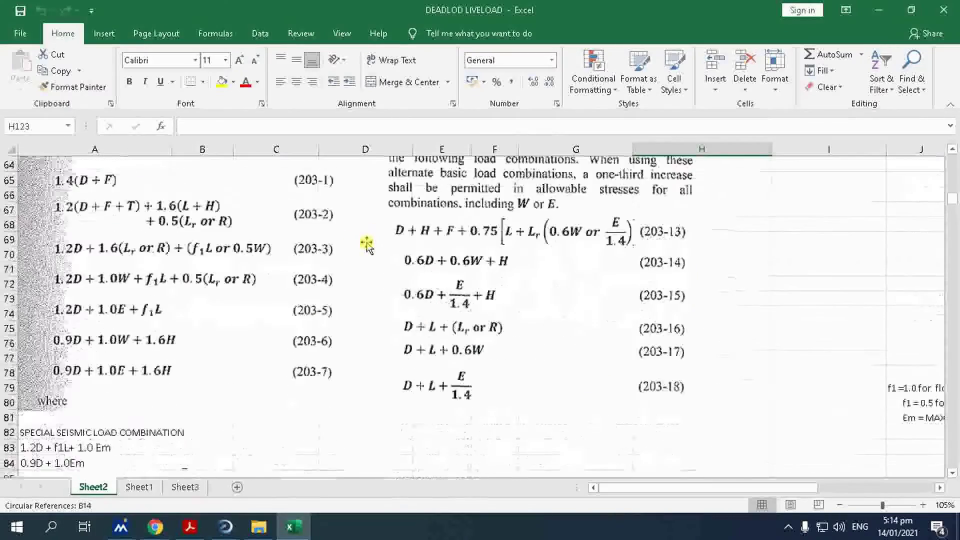
scroll(367, 242, "up", 7)
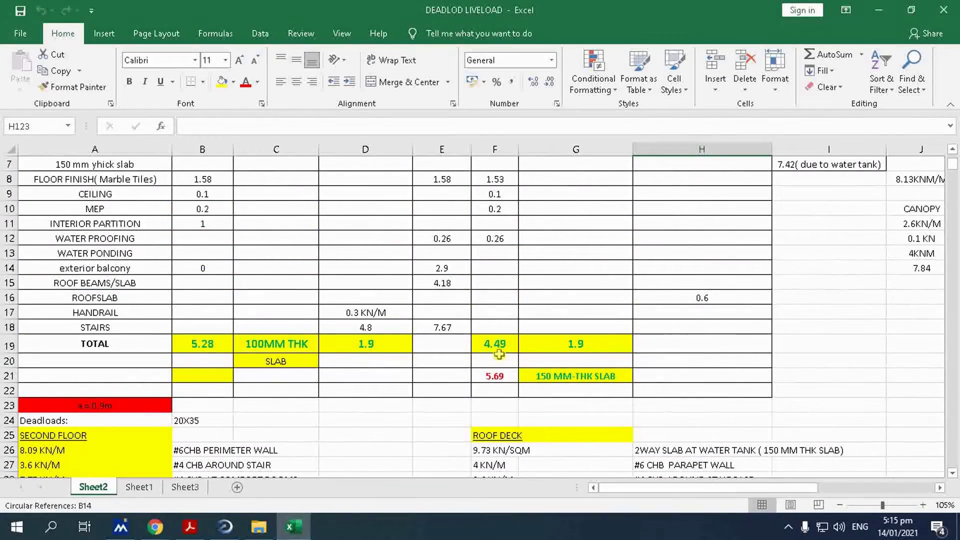
scroll(502, 347, "up", 2)
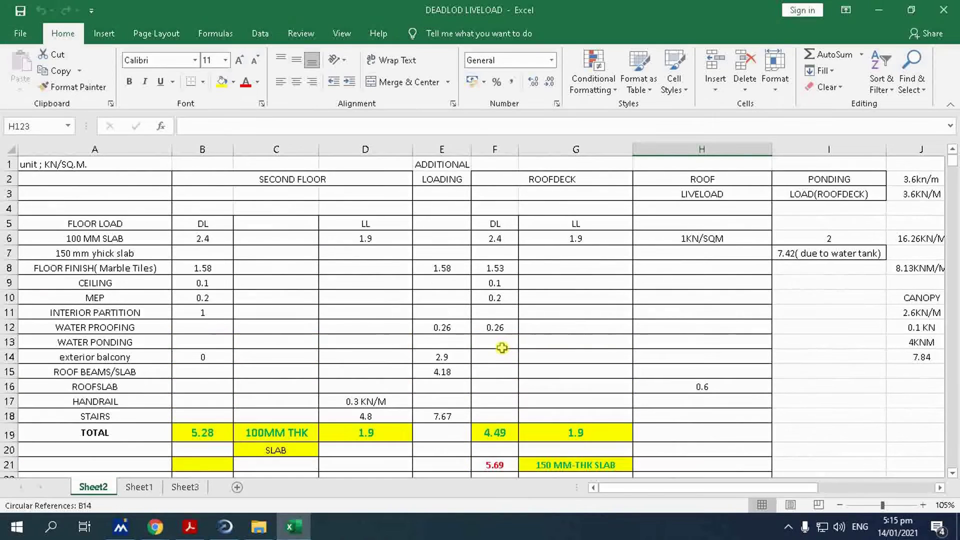
left_click(500, 239)
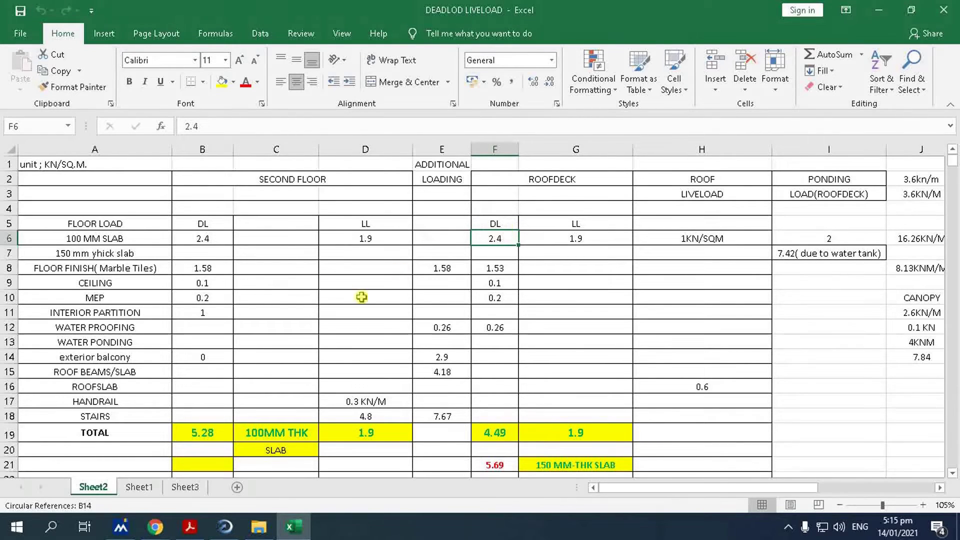
Switch back to STAAD RCDC and set slab S1's imposed load to 2.09 kN/sqm, live load to 1.9 kN/sqm and thickness to 100 mm.
left_click(225, 527)
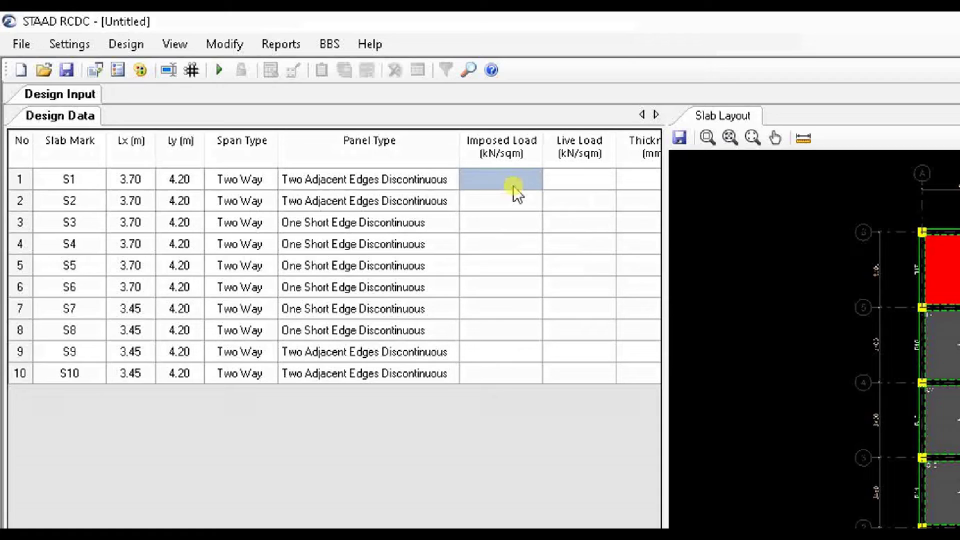
type("2.09")
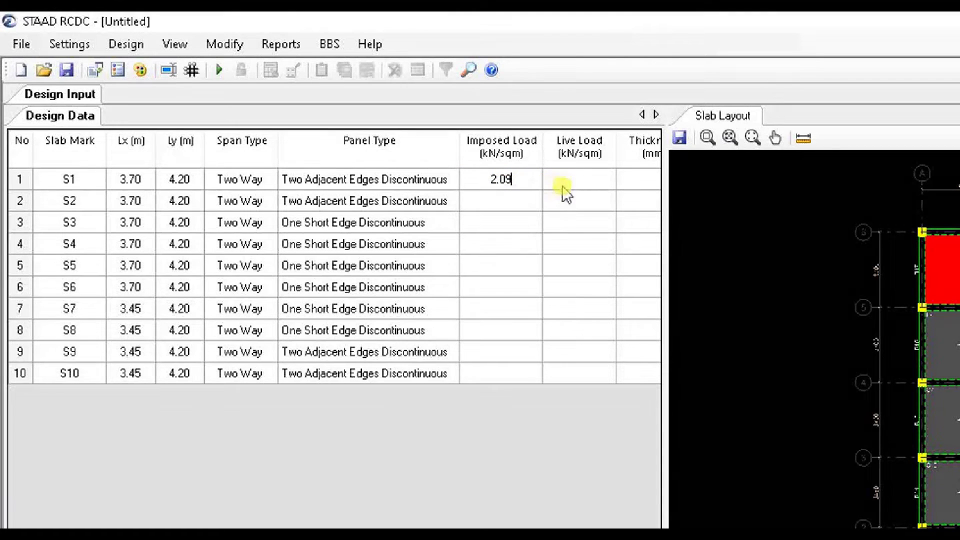
left_click(576, 190)
type("1.9")
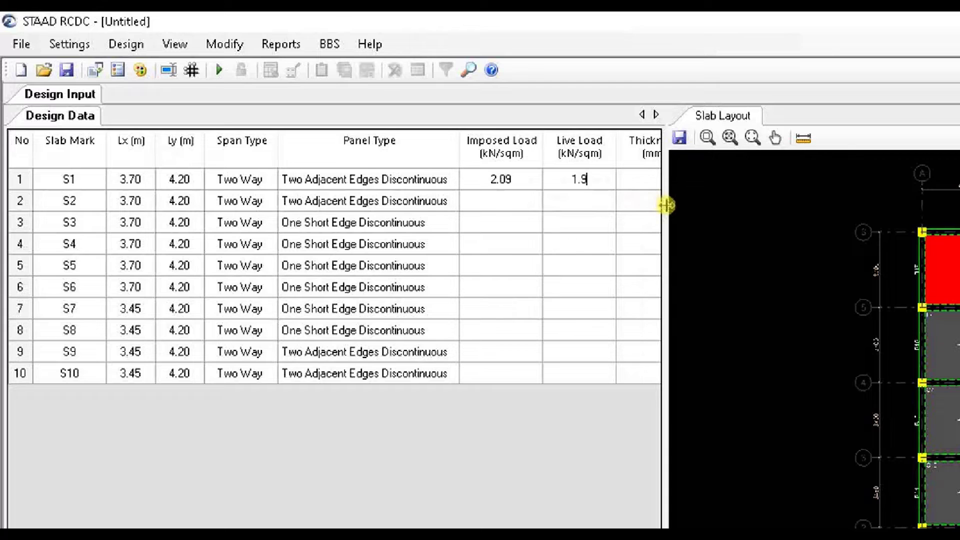
left_click_drag(667, 204, 880, 225)
left_click(701, 181)
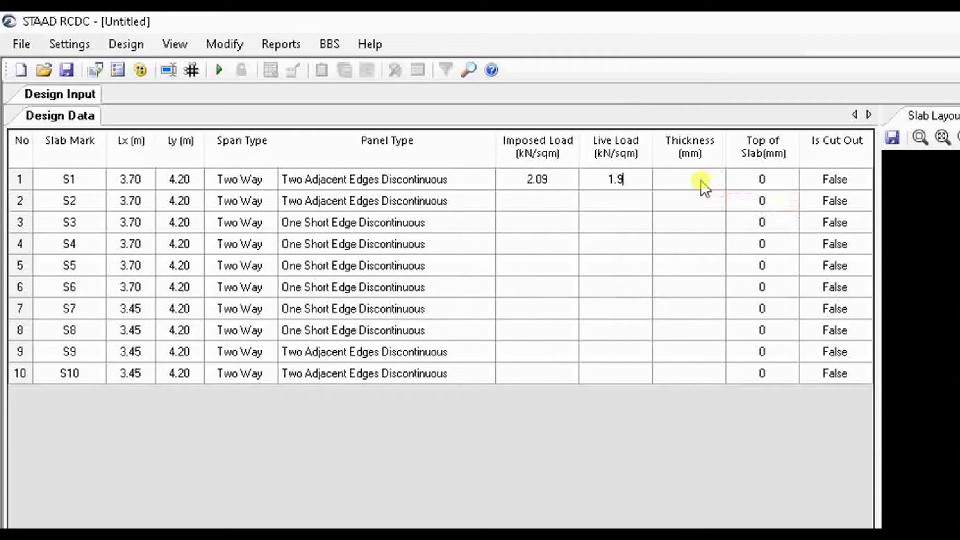
type("100")
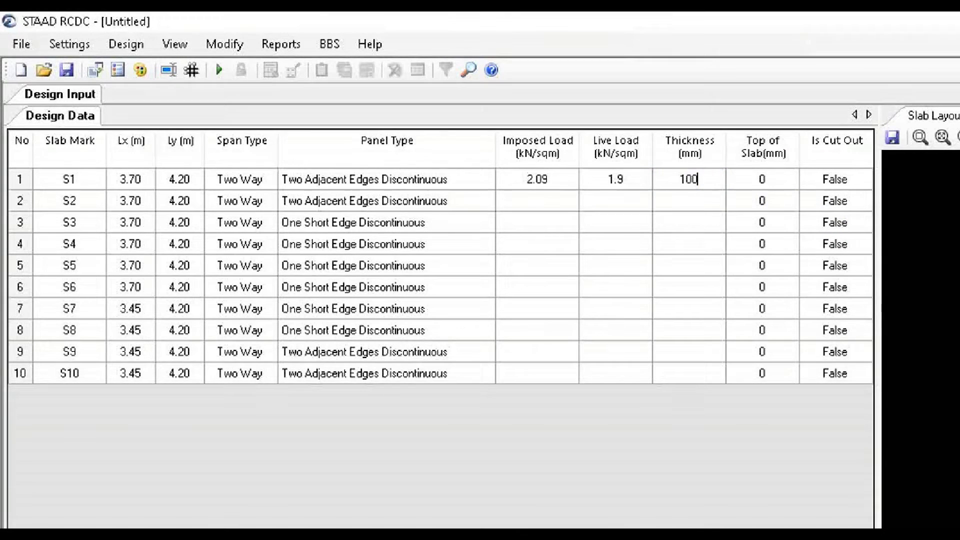
Copy slab S1's imposed load, live load and thickness to slabs S2 through S10.
left_click_drag(533, 180, 691, 180)
right_click(630, 182)
left_click(671, 196)
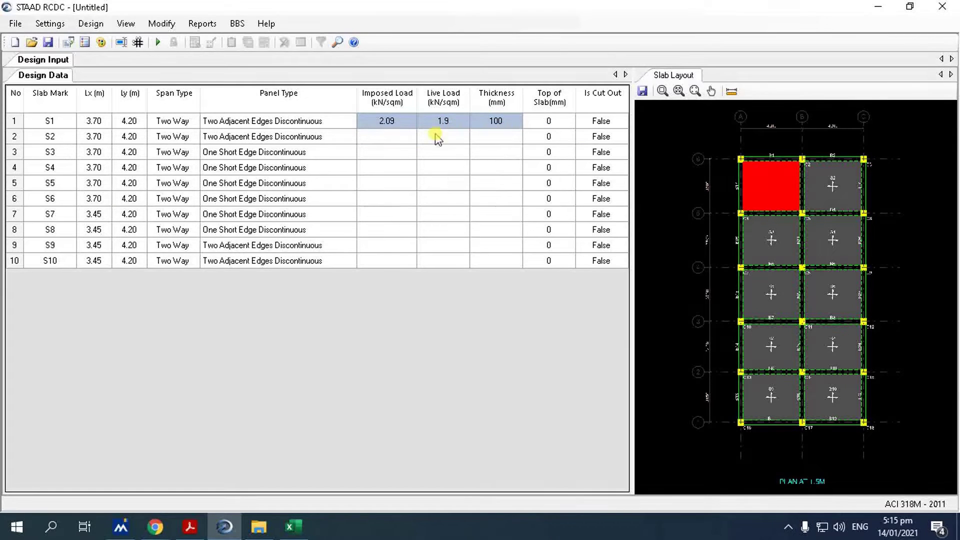
left_click_drag(388, 122, 493, 261)
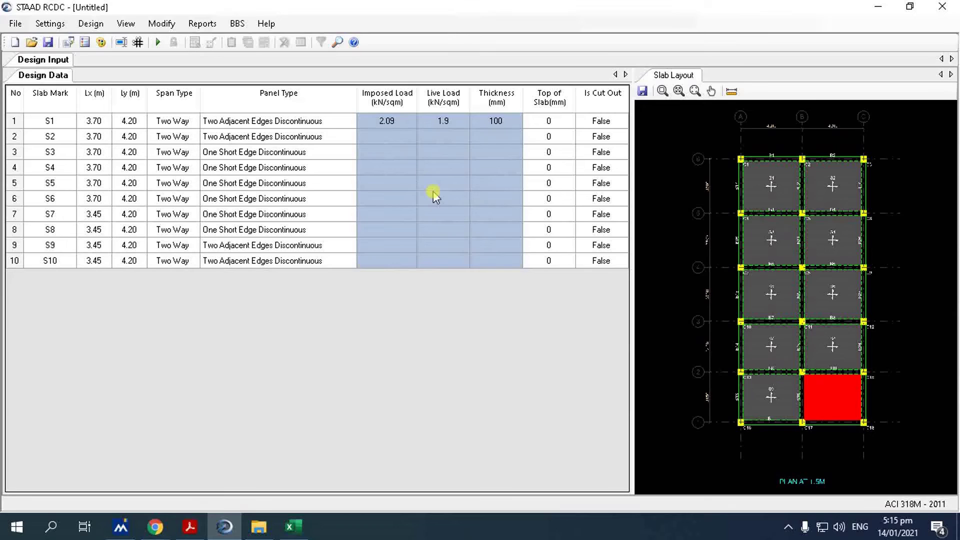
left_click_drag(382, 137, 492, 260)
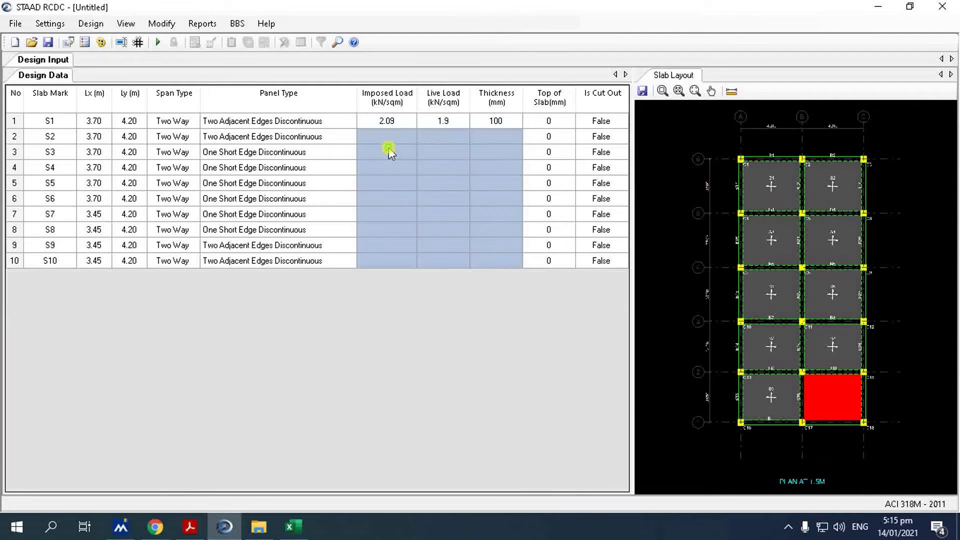
right_click(390, 150)
left_click(425, 171)
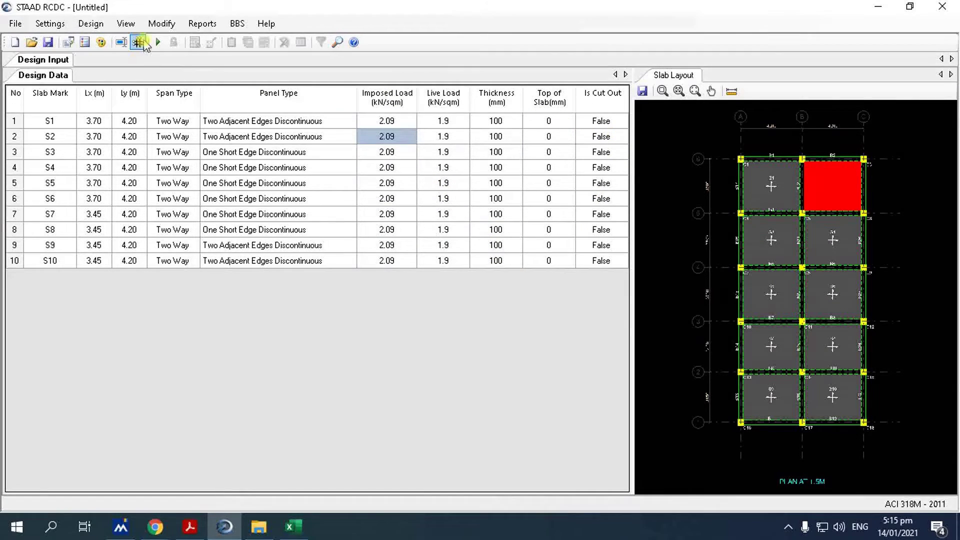
Open the slab design parameters and add C21 as a concrete grade and Fy275 as a steel grade.
left_click(139, 43)
left_click(38, 25)
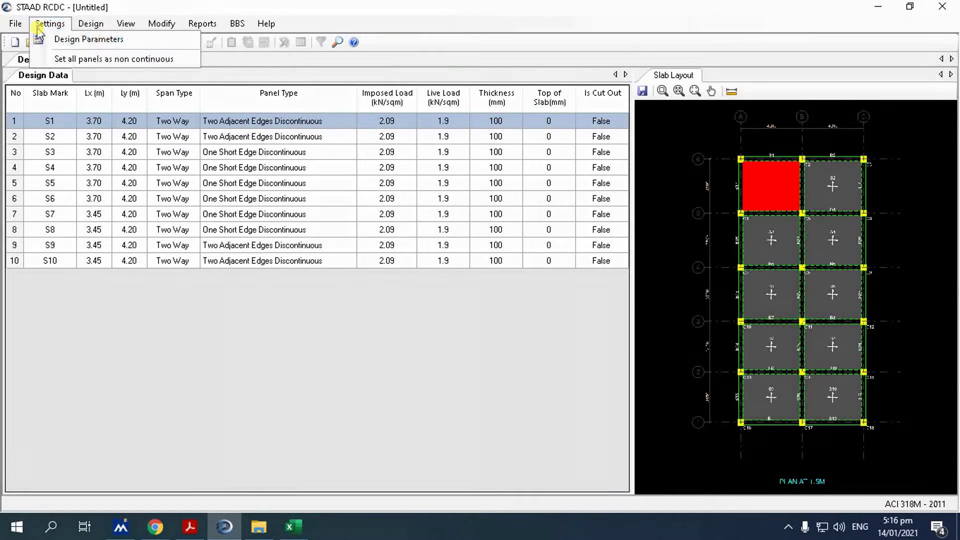
left_click(75, 39)
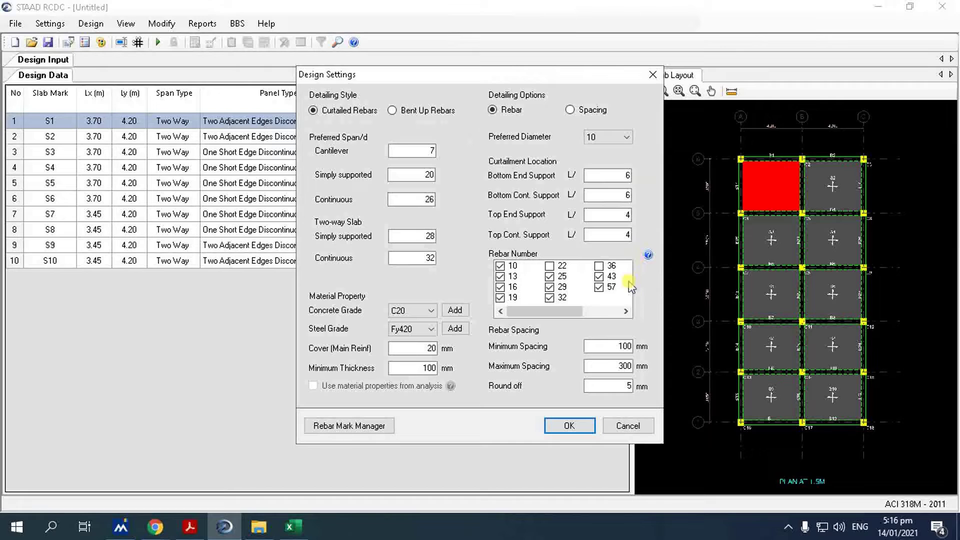
left_click(432, 311)
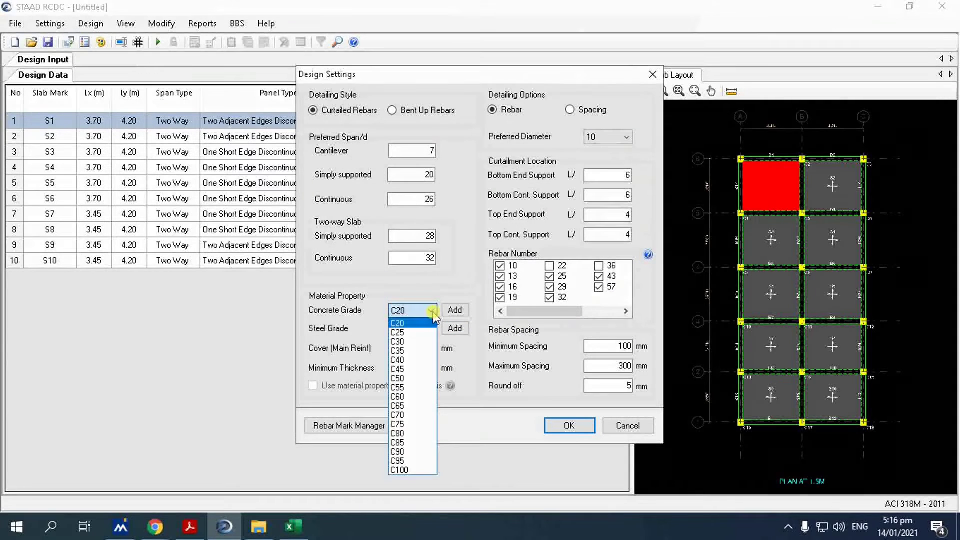
left_click(452, 314)
left_click(454, 311)
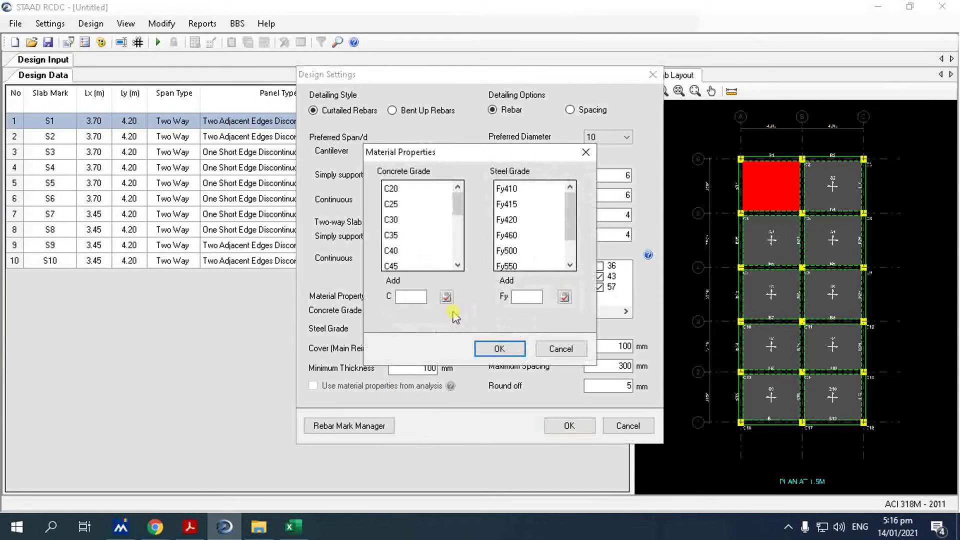
left_click(413, 296)
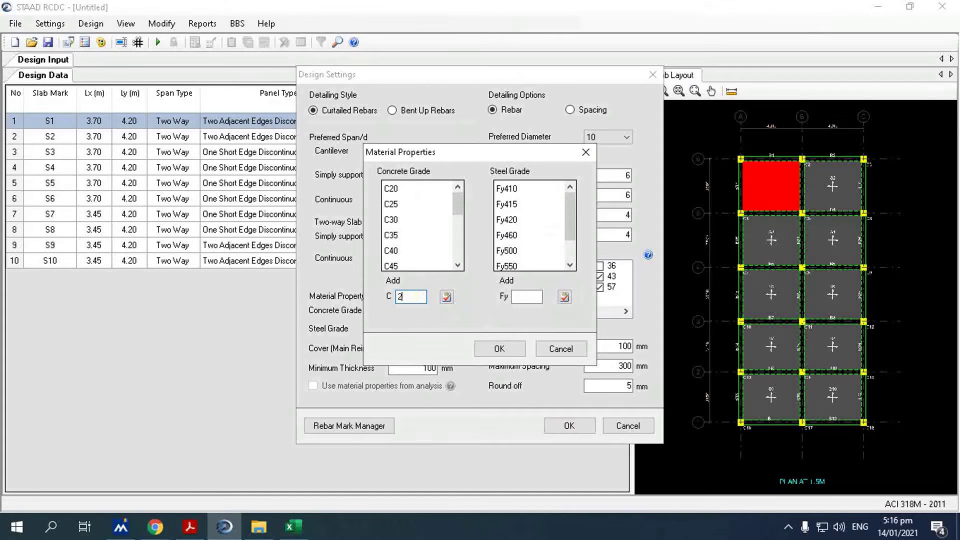
left_click(446, 298)
left_click(526, 297)
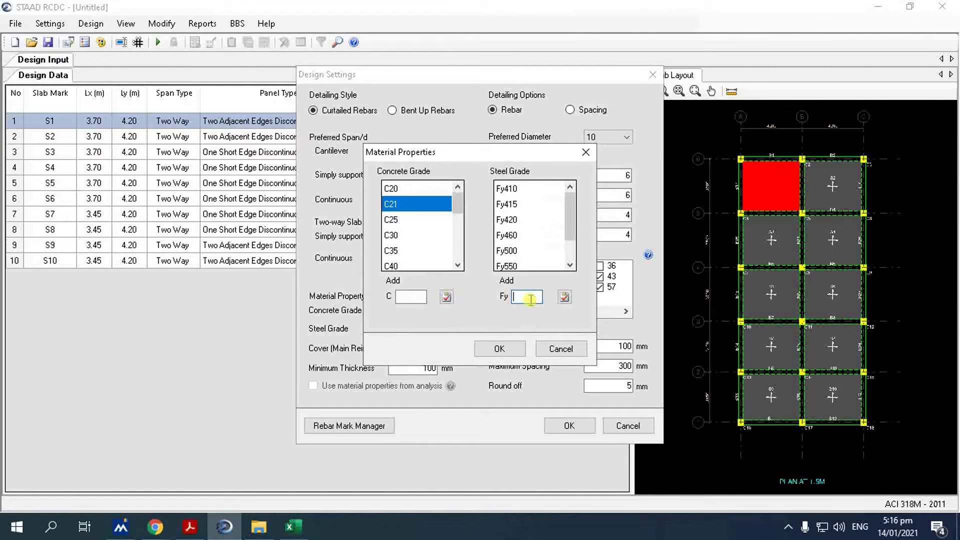
left_click(564, 297)
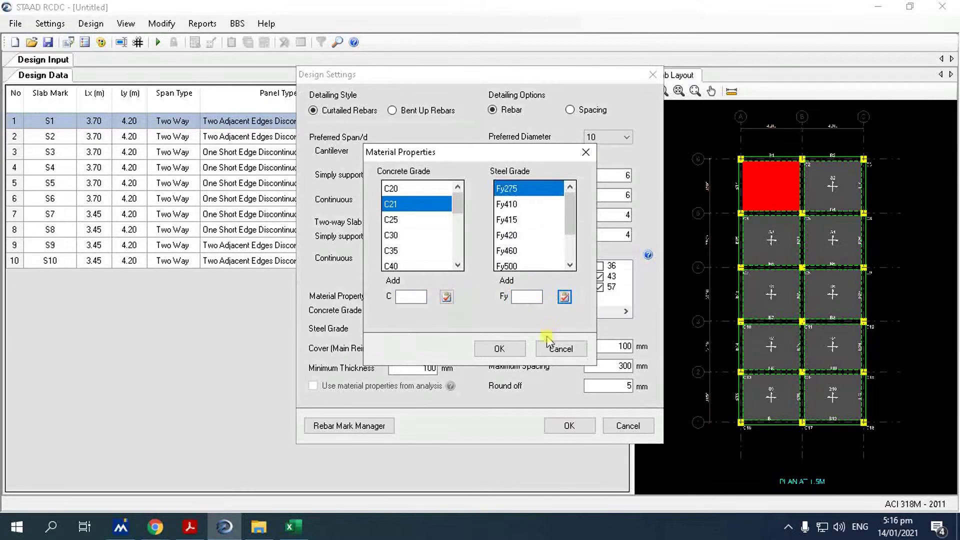
left_click(489, 349)
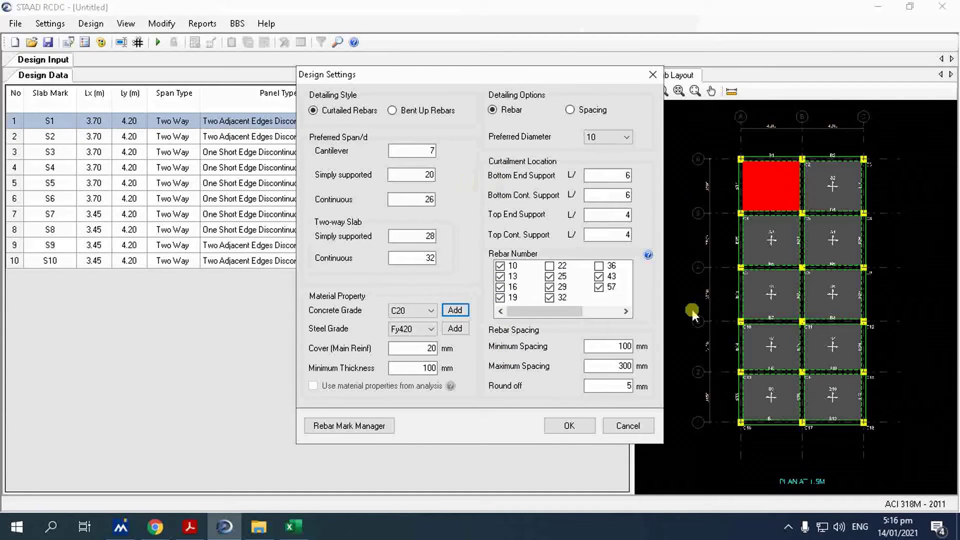
Set the slab's concrete grade to C21 and its steel grade to Fy275.
left_click(431, 310)
left_click(422, 329)
left_click(431, 330)
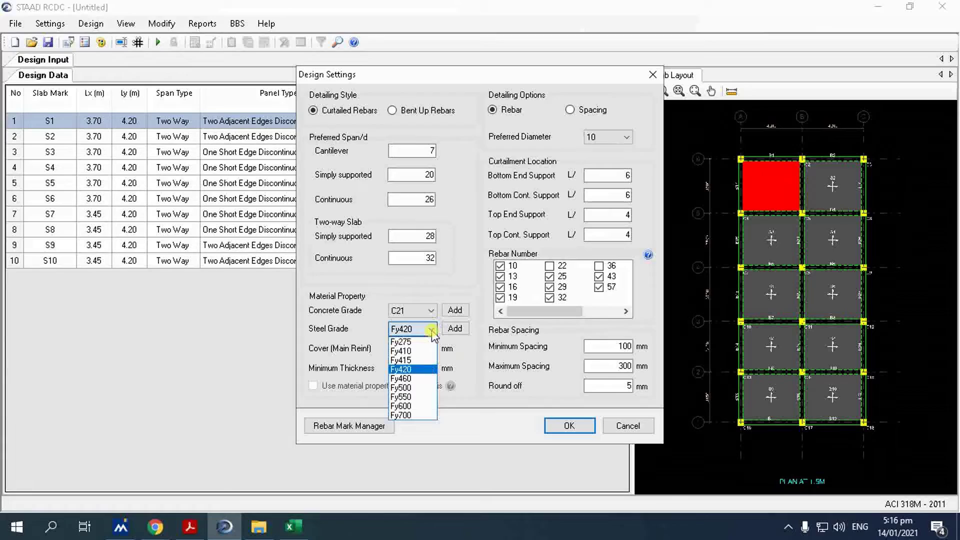
left_click(421, 342)
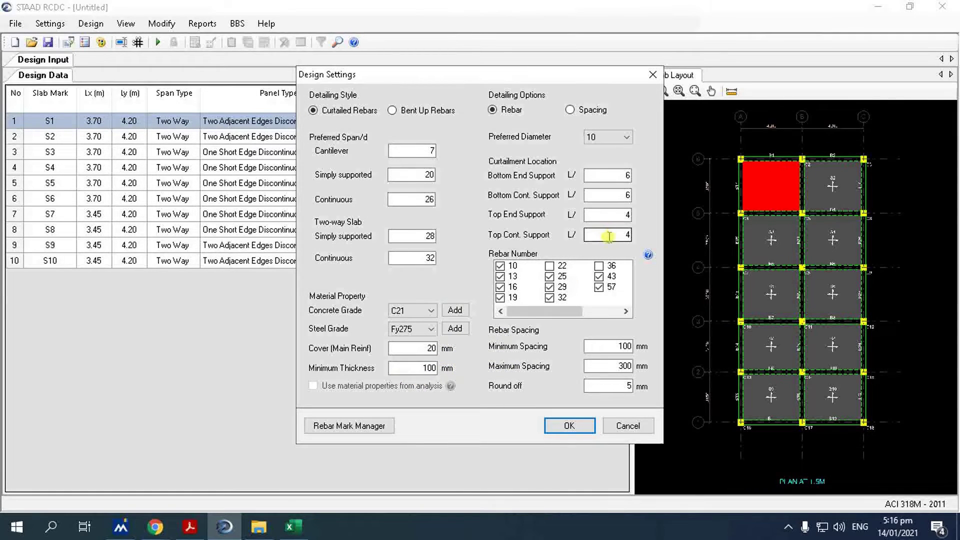
Switch the rebar list from bar numbers to diameters and leave only the 10 and 12 mm bars enabled.
right_click(531, 275)
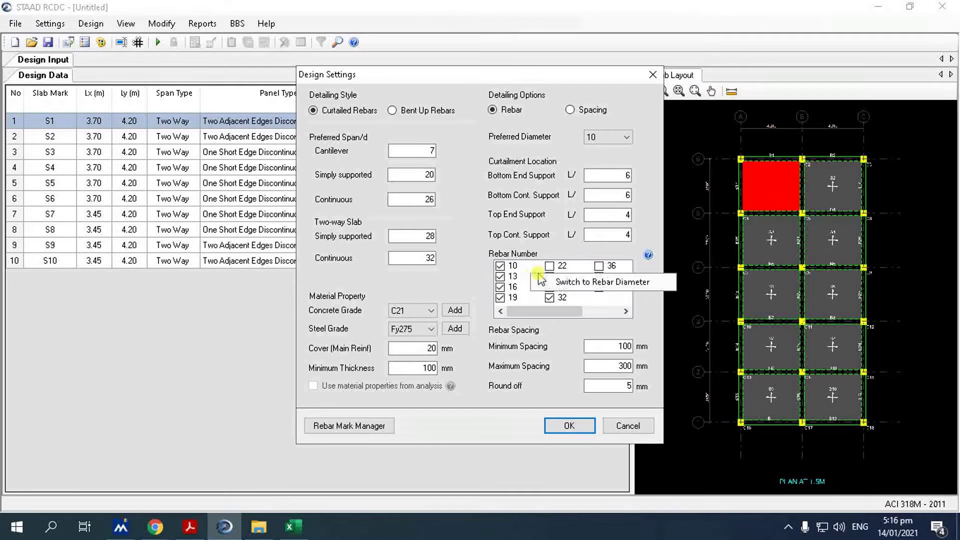
left_click(574, 282)
left_click(502, 265)
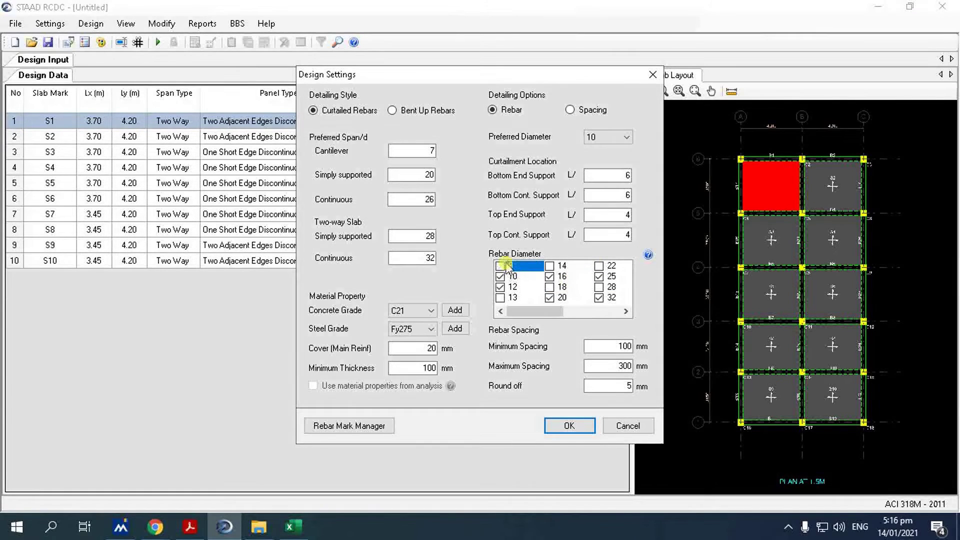
left_click(549, 276)
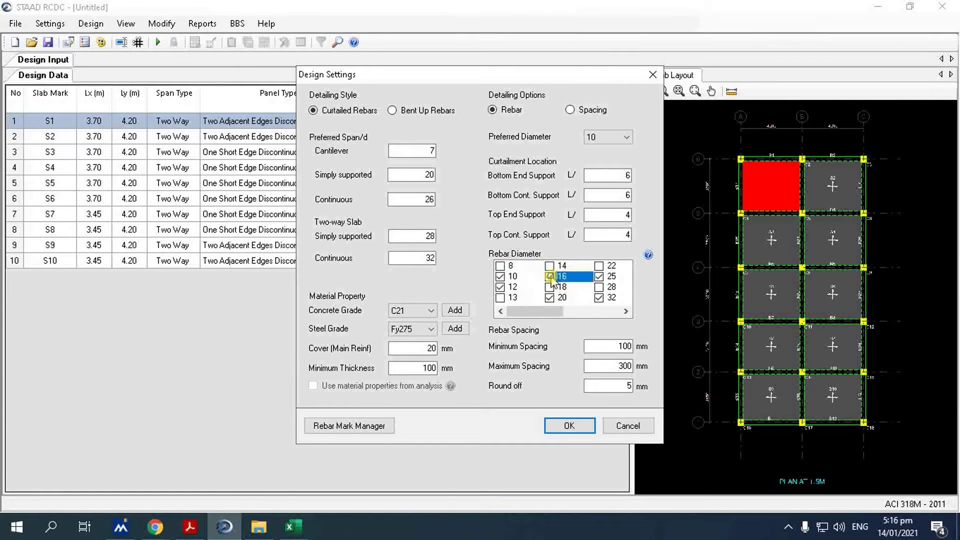
left_click(550, 298)
left_click(599, 265)
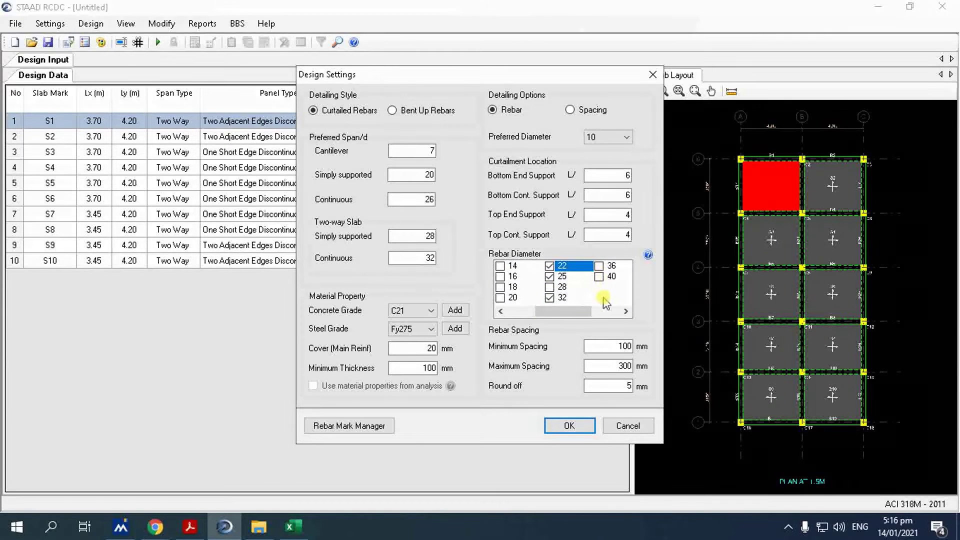
scroll(520, 280, "up", 1)
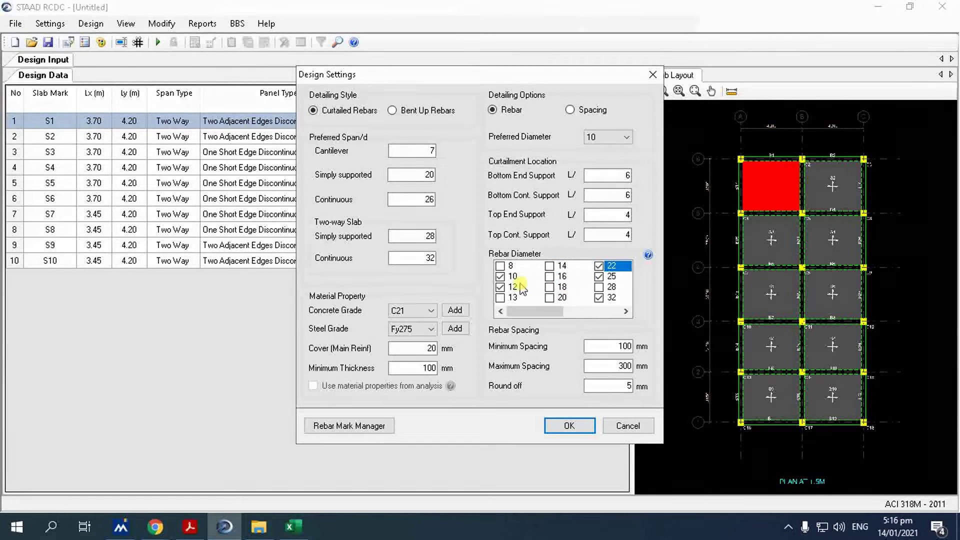
left_click(599, 266)
left_click(599, 276)
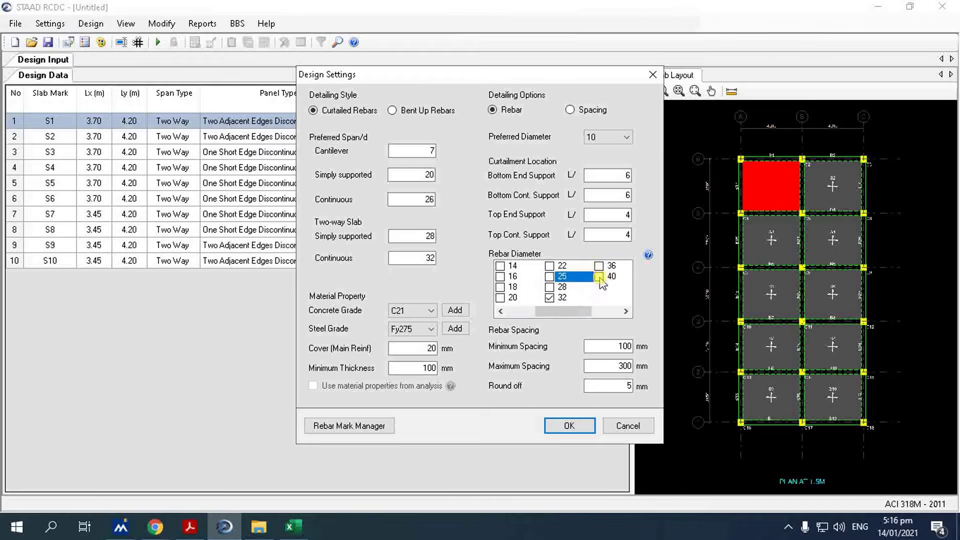
left_click(550, 298)
scroll(552, 303, "up", 1)
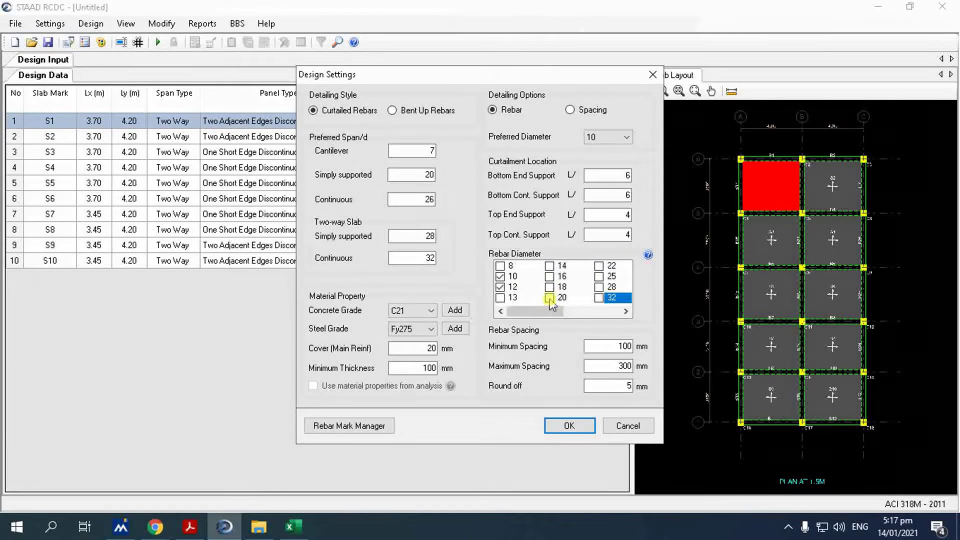